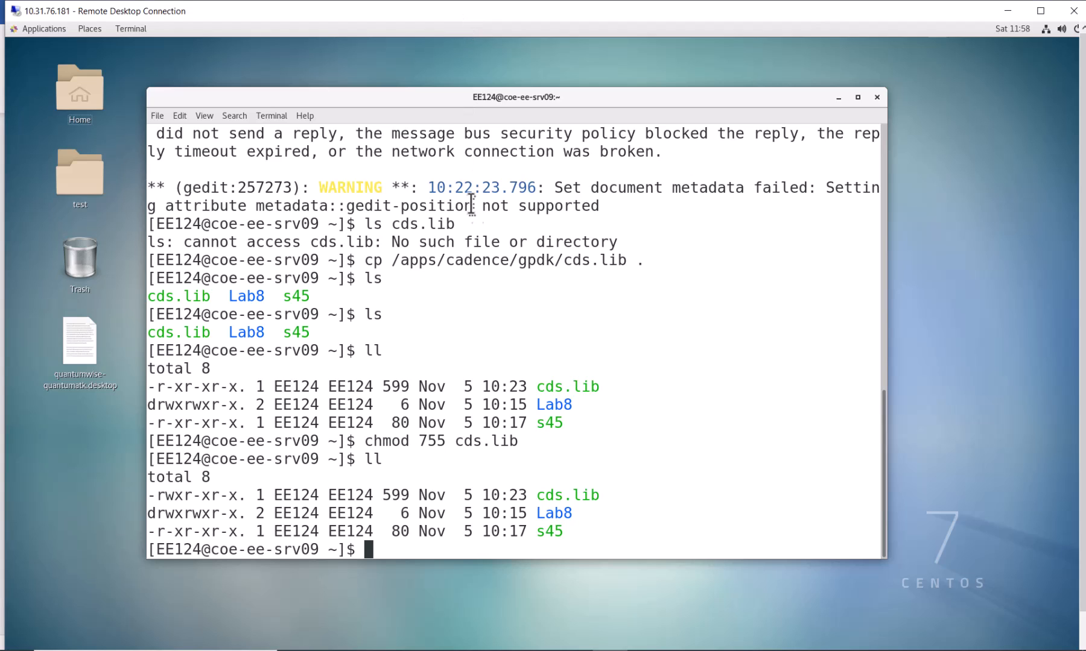
Run the s45 script from the home directory as a background process to launch Virtuoso.
type("./s45")
type("&")
key("Return")
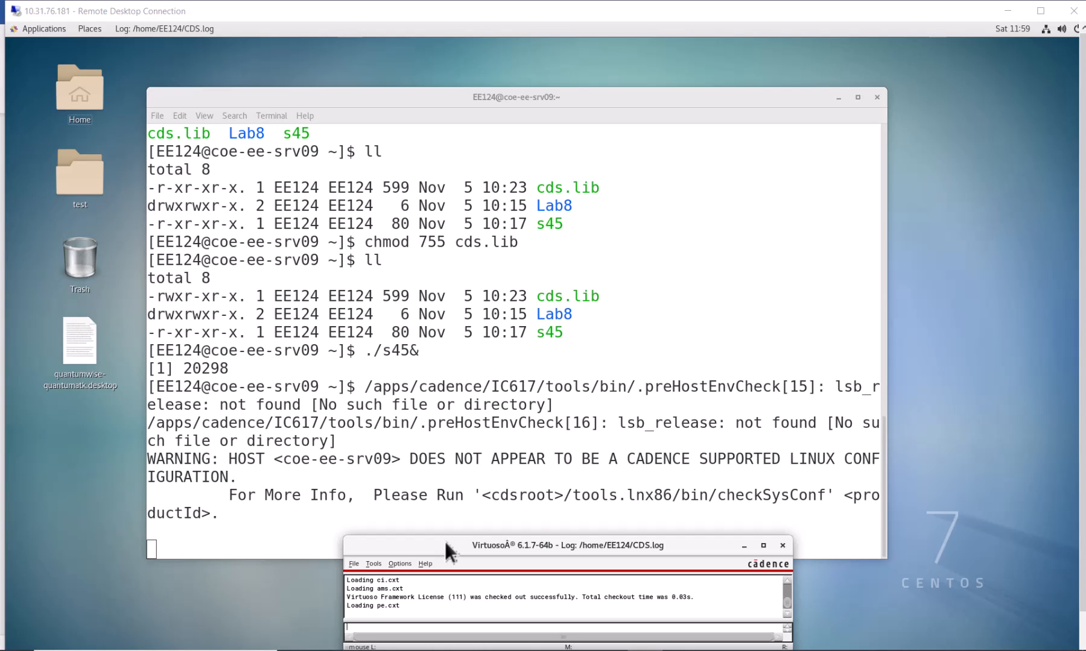
left_click(355, 564)
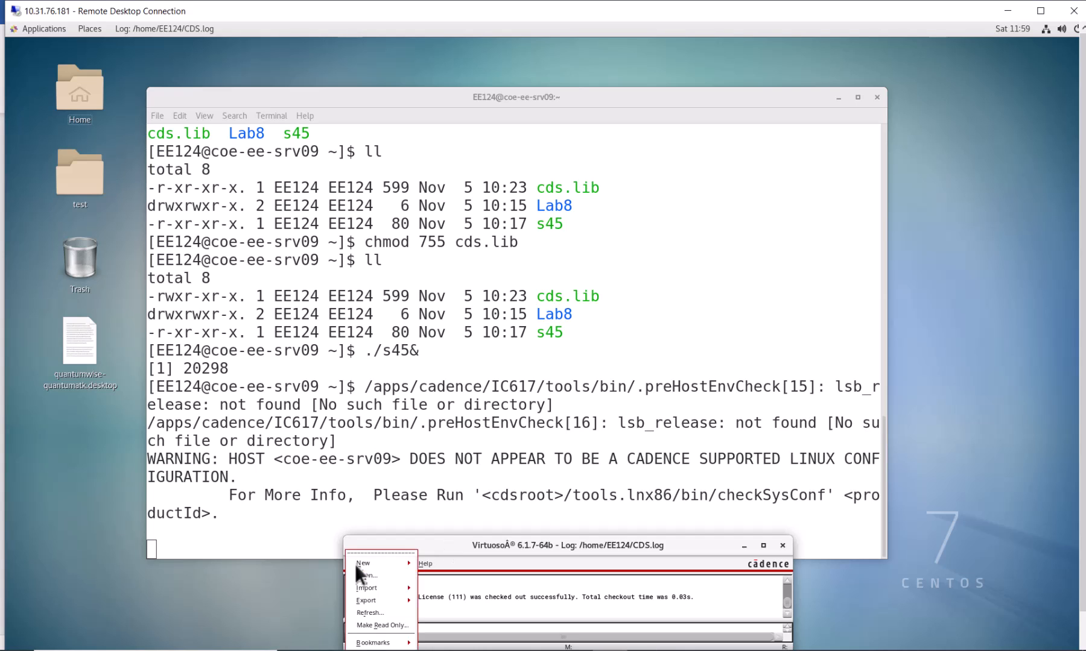
left_click(465, 544)
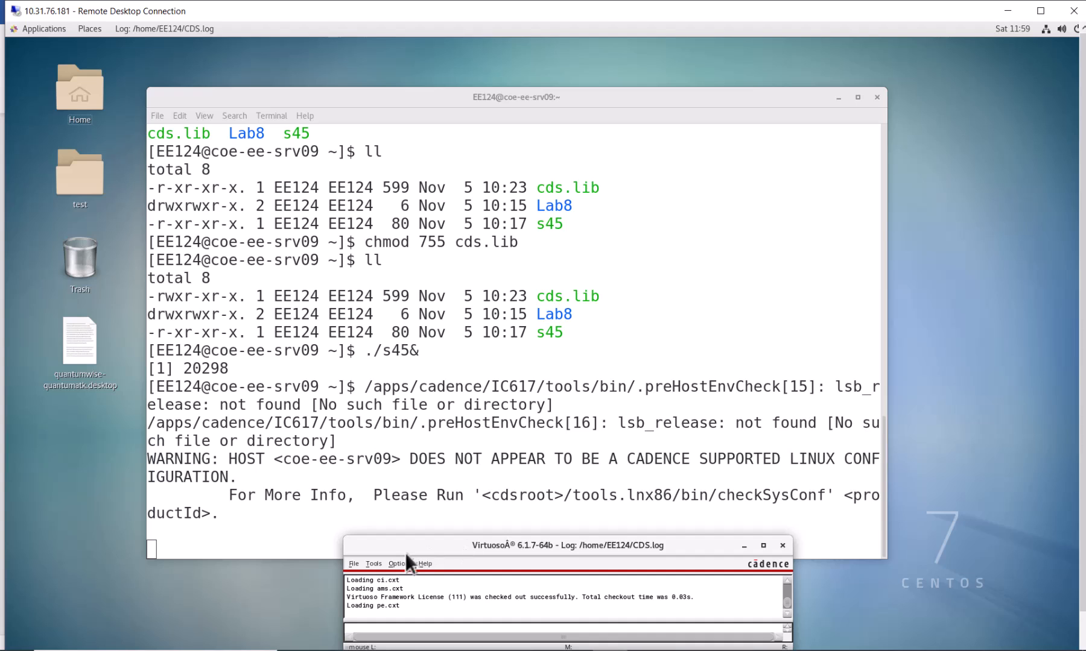
left_click(354, 564)
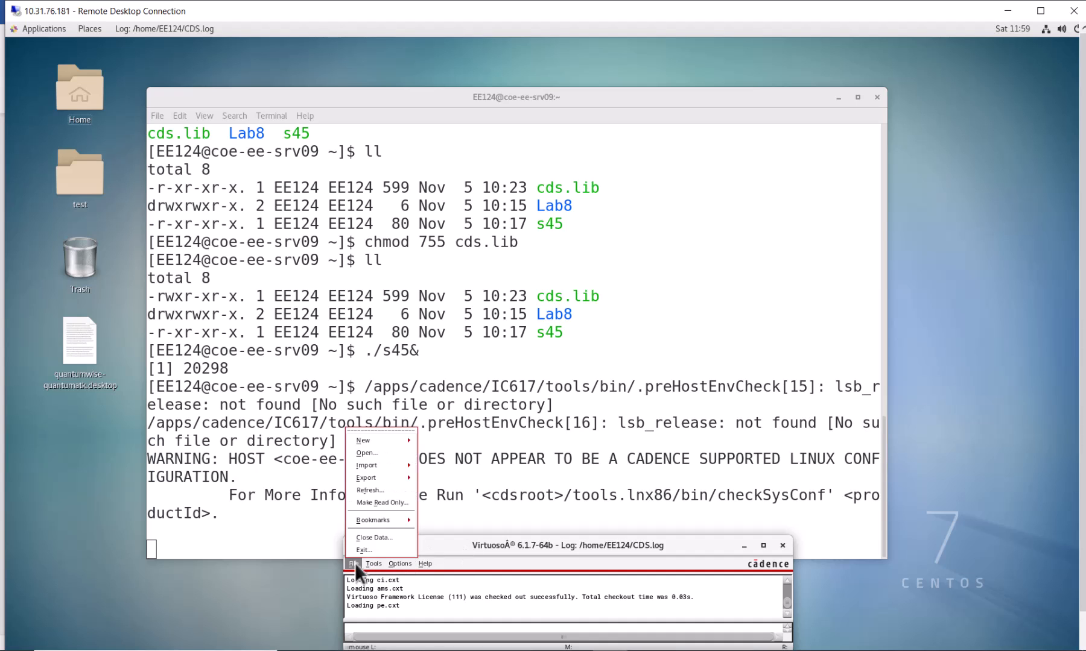
left_click(325, 55)
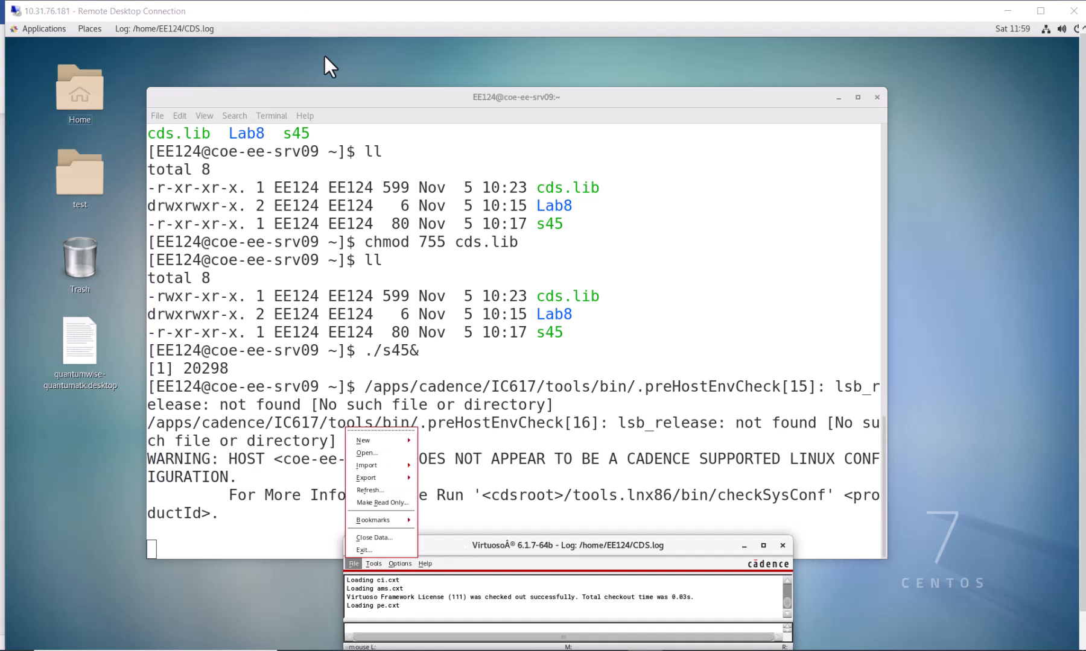
Open the Library Path Editor from Virtuoso and move its window away from the screen corner.
left_click(374, 564)
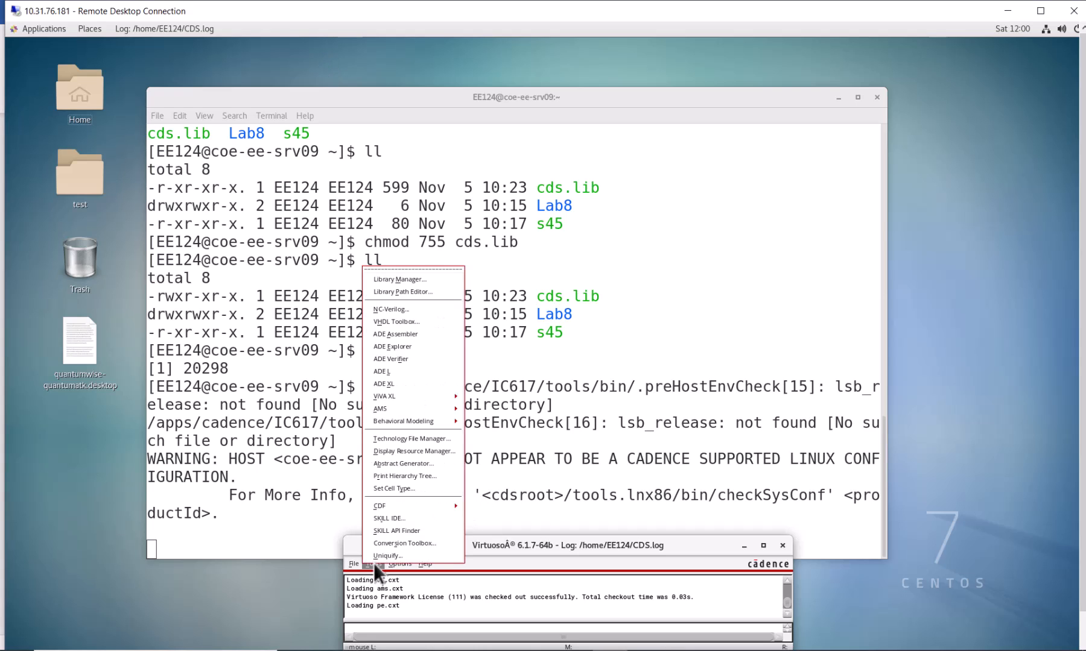
left_click(439, 290)
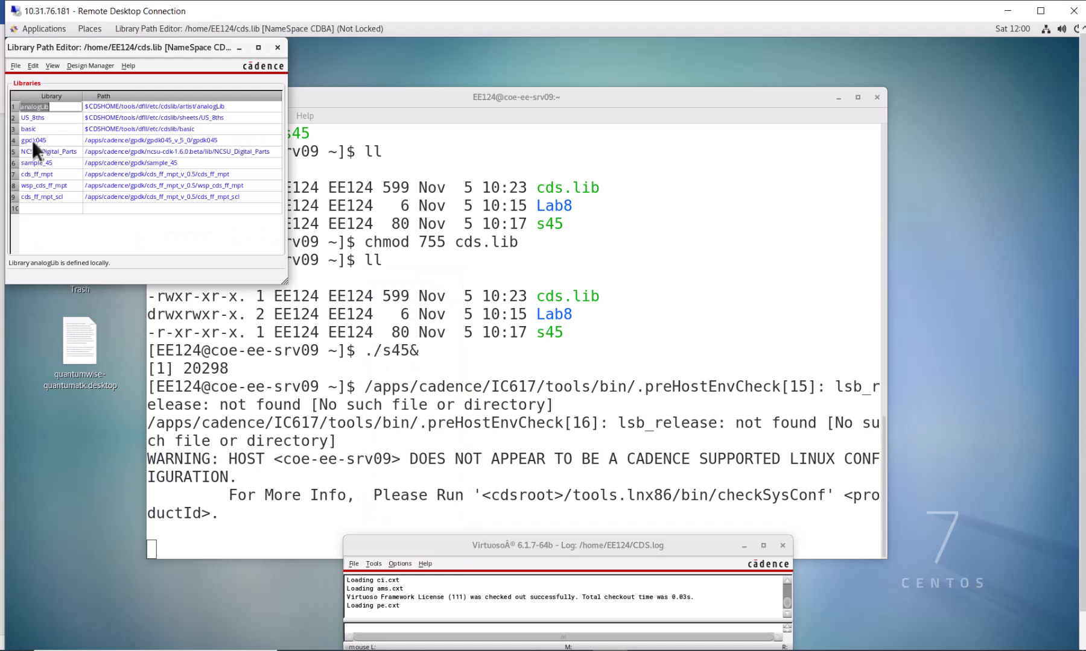
left_click_drag(27, 51, 96, 161)
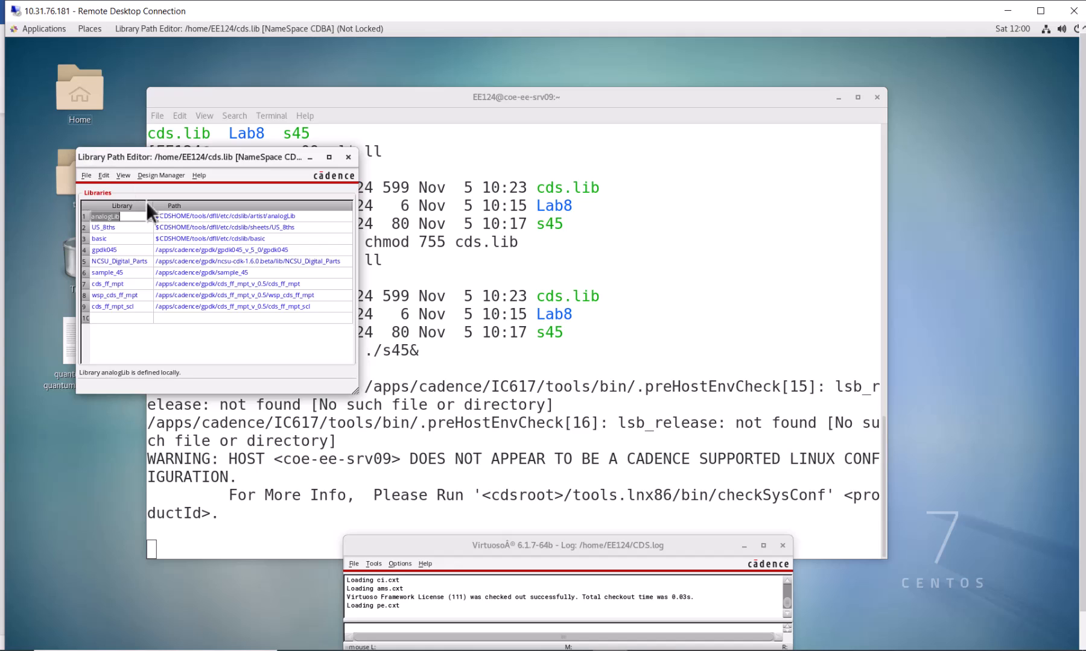
Delete the gpdk045 library definition from the library list.
left_click(169, 251)
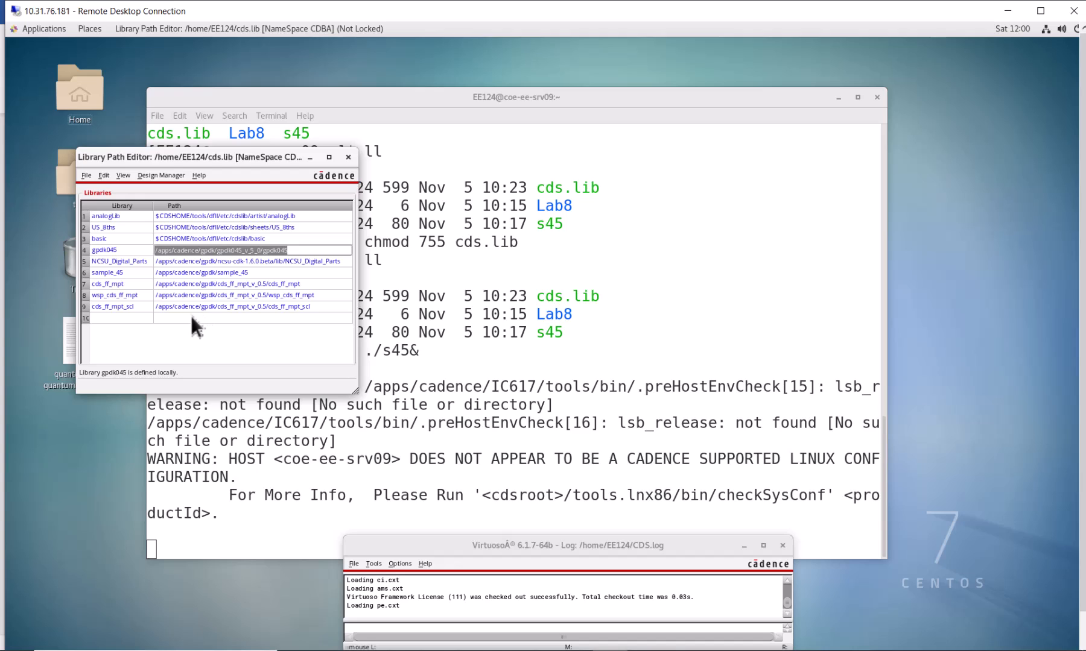
right_click(139, 250)
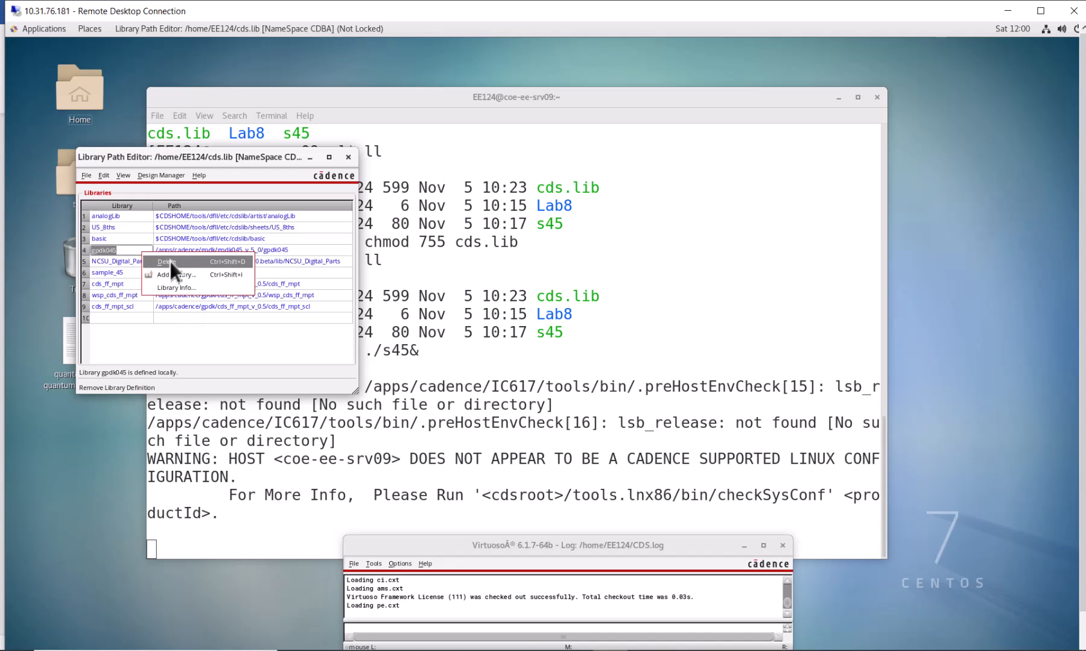
left_click(169, 261)
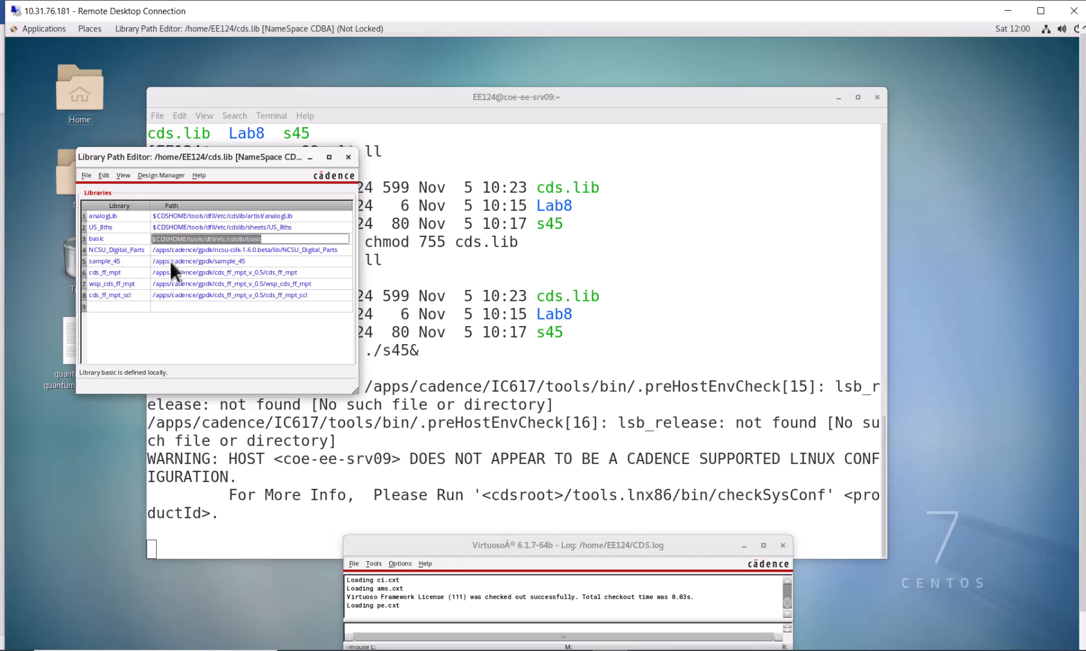
Start adding a library definition on the empty last row and browse to the /apps directory.
right_click(192, 304)
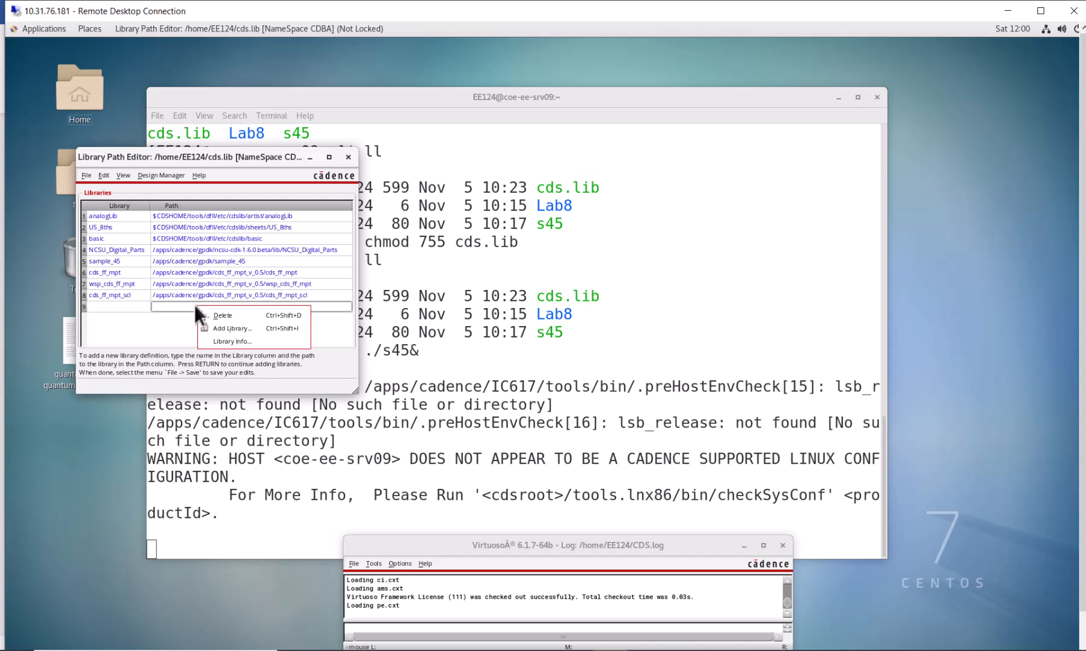
left_click(244, 328)
double_click(102, 213)
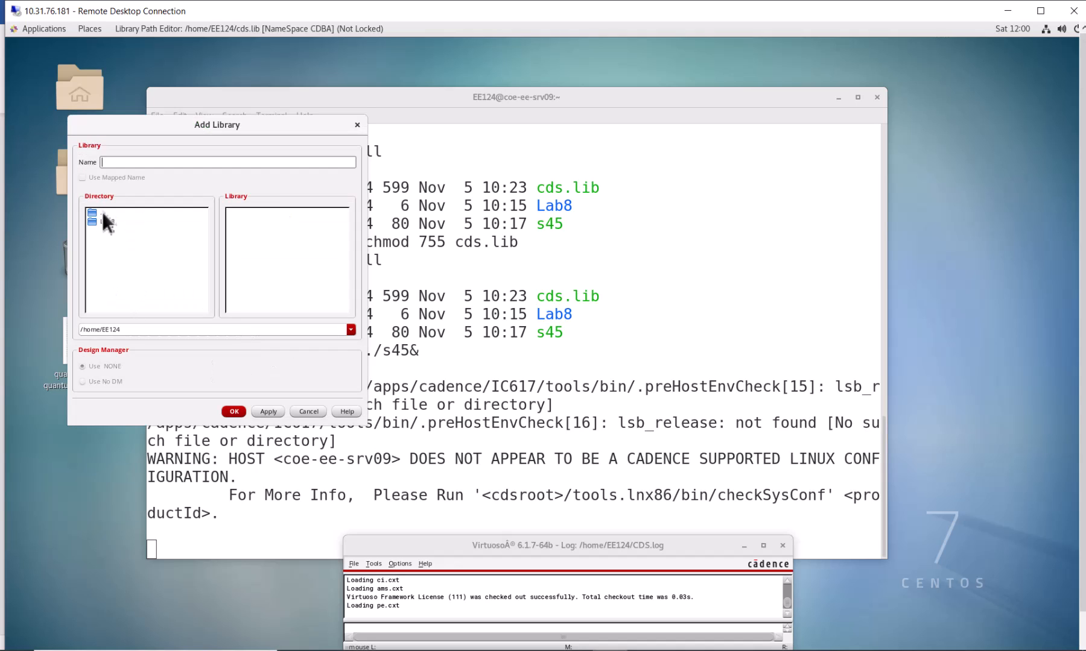
double_click(100, 211)
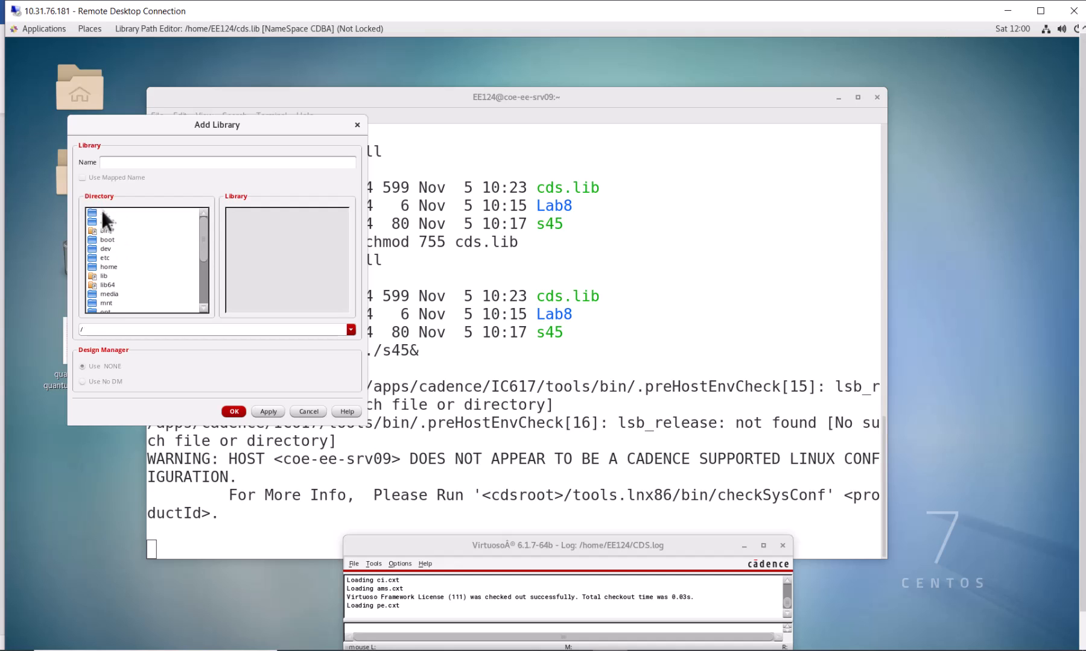
double_click(105, 222)
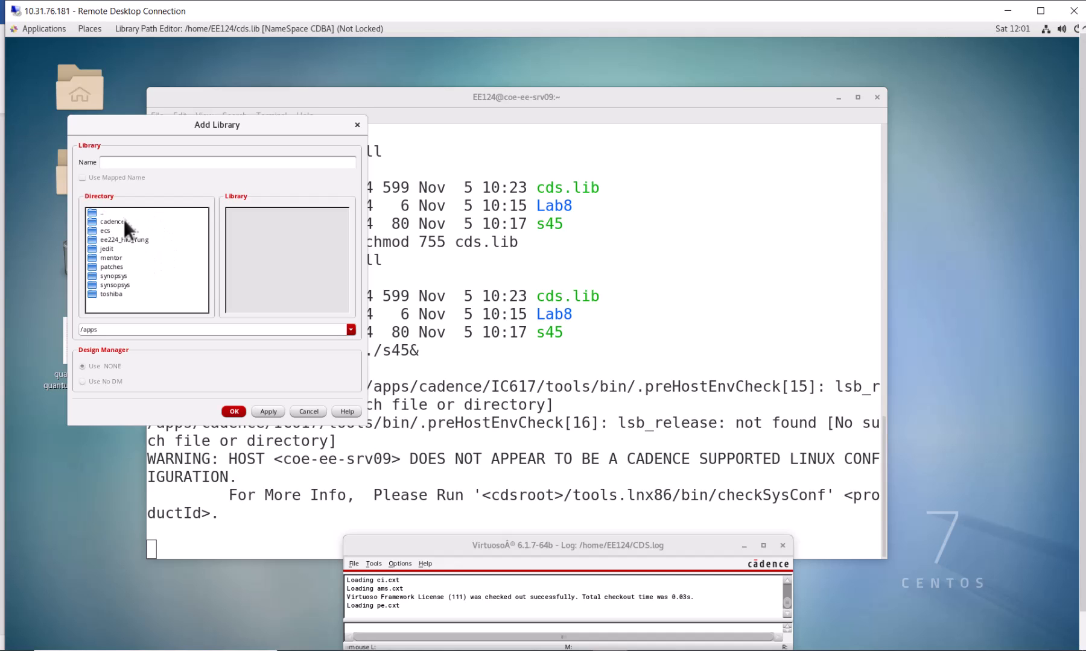
double_click(108, 214)
double_click(105, 214)
double_click(105, 213)
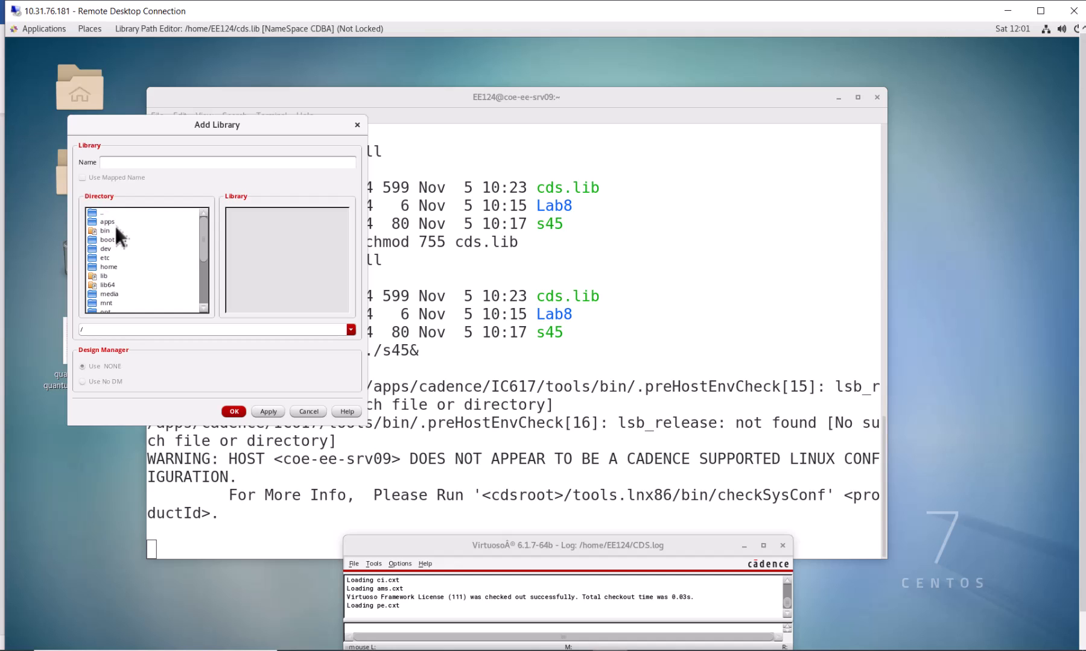
double_click(103, 214)
double_click(117, 222)
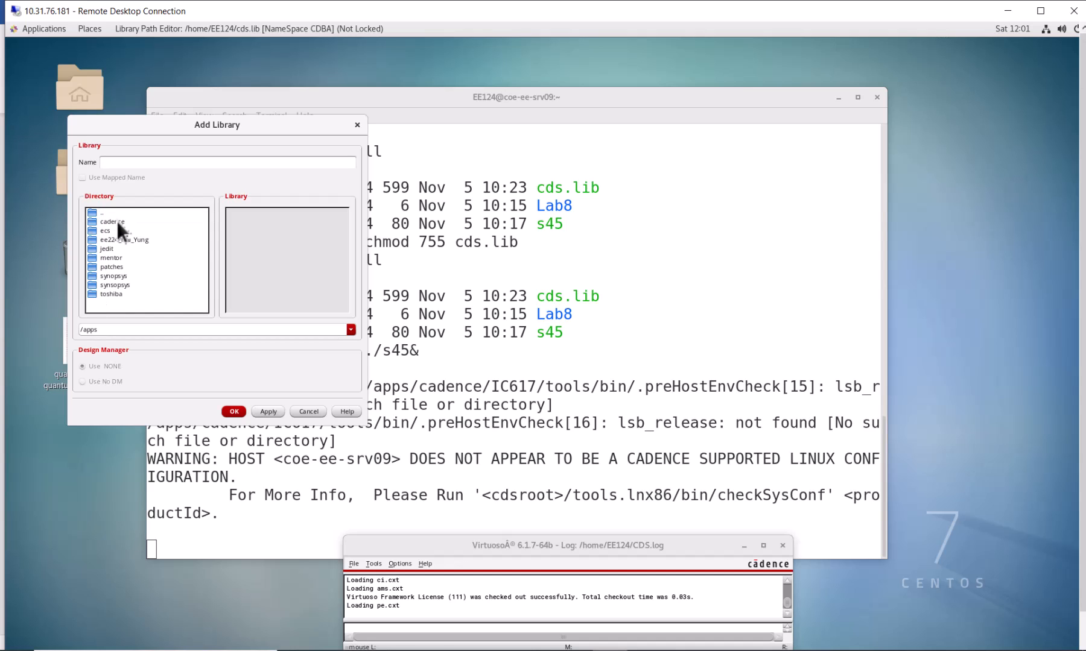
Add the gpdk045 library from /apps/cadence/gpdk/gpdk045_v_5_0 to the library definitions.
double_click(131, 221)
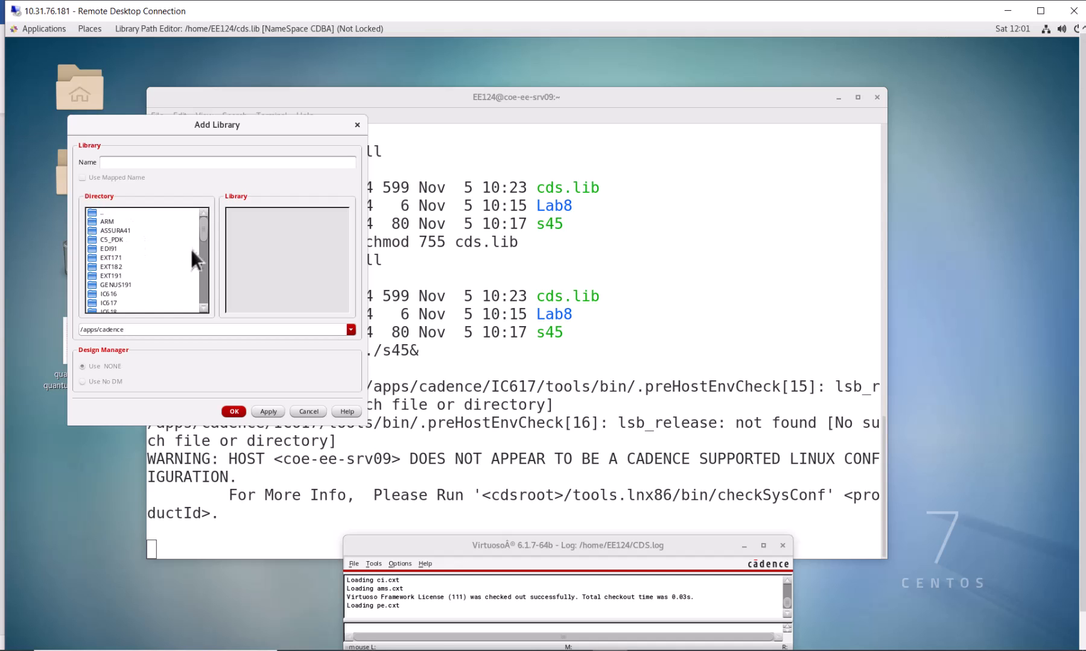
left_click_drag(202, 230, 198, 279)
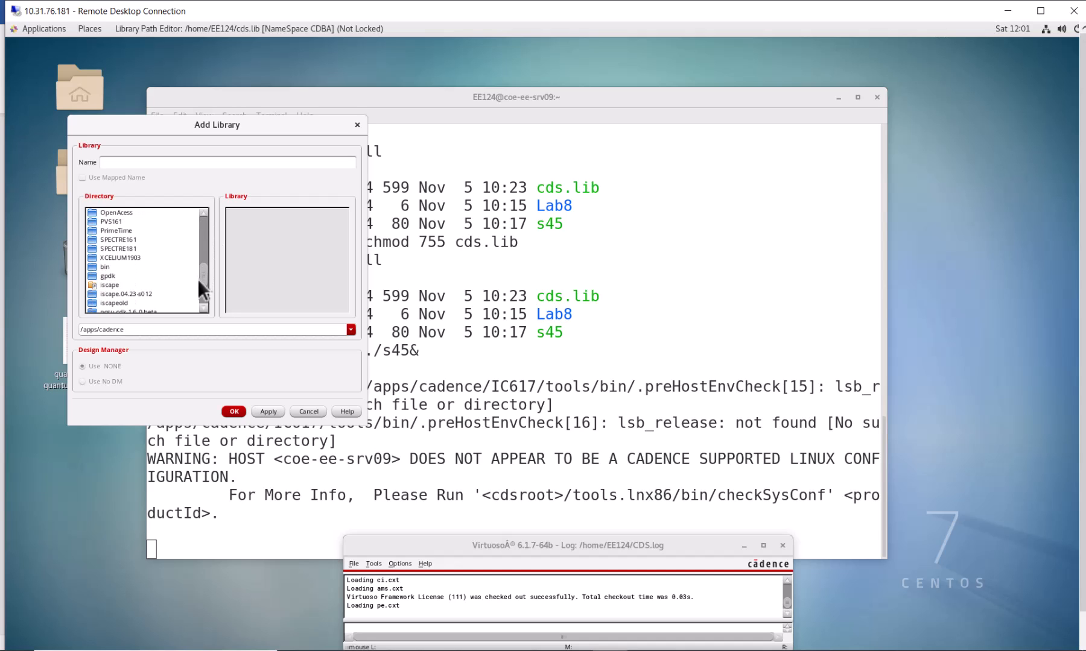
double_click(116, 268)
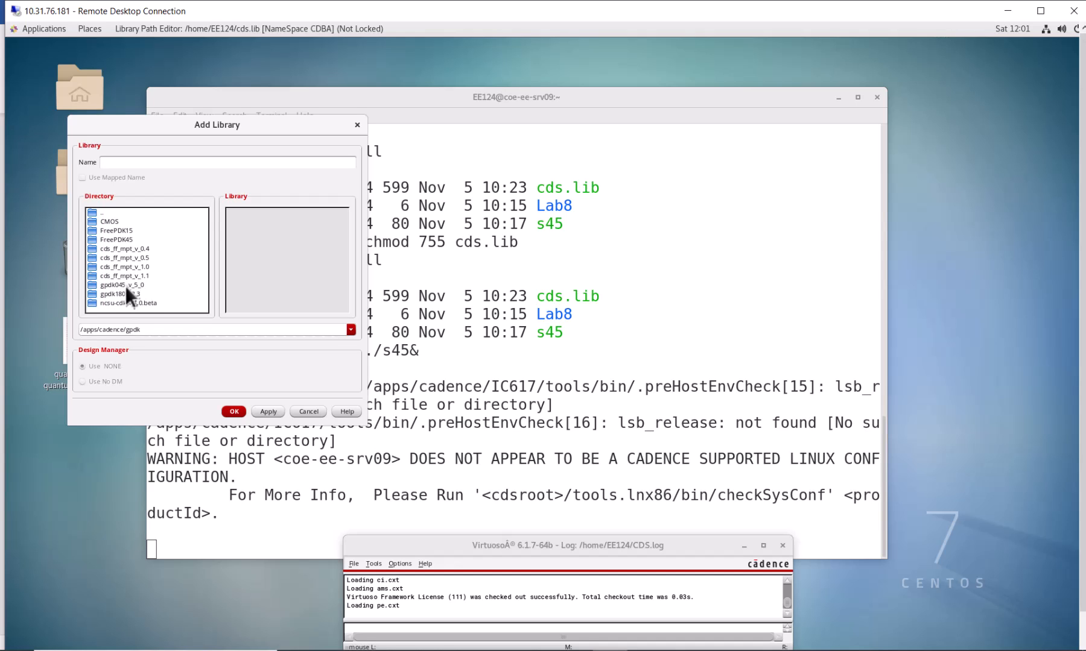
double_click(125, 285)
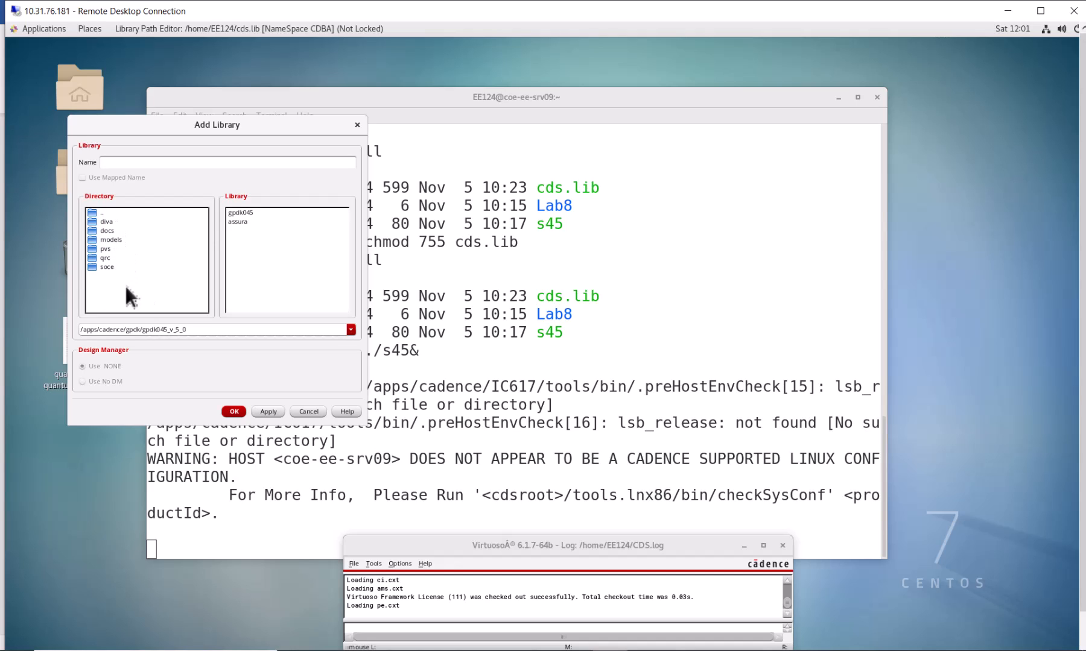
left_click(271, 213)
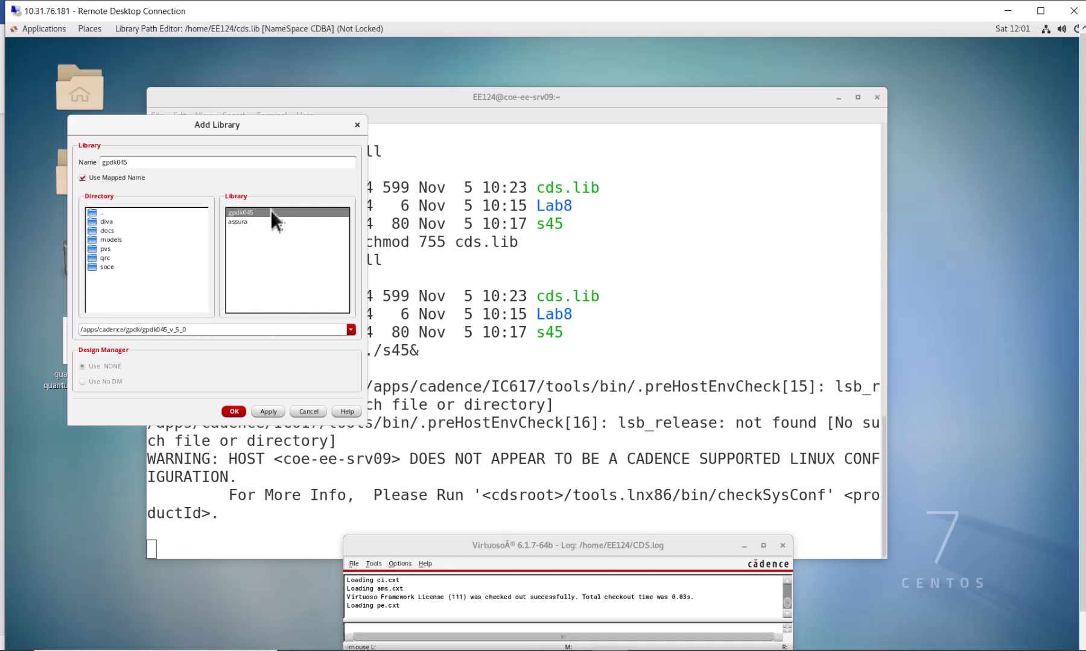
left_click(233, 411)
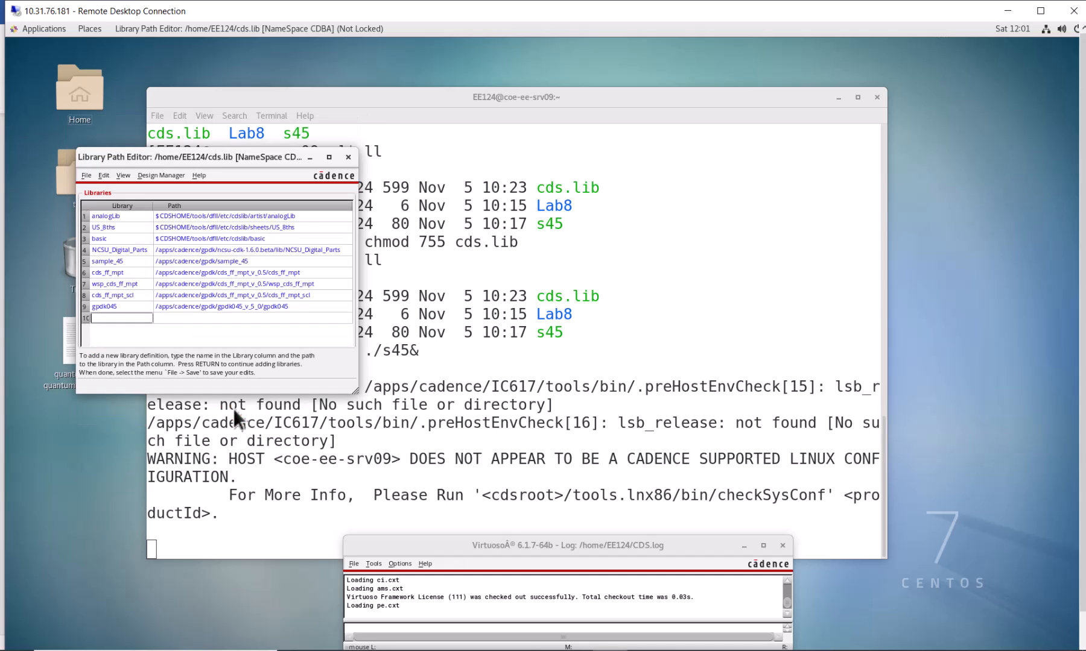
Check the gpdk045 entry's name and path, then save the library definitions and close the Library Path Editor.
left_click(122, 307)
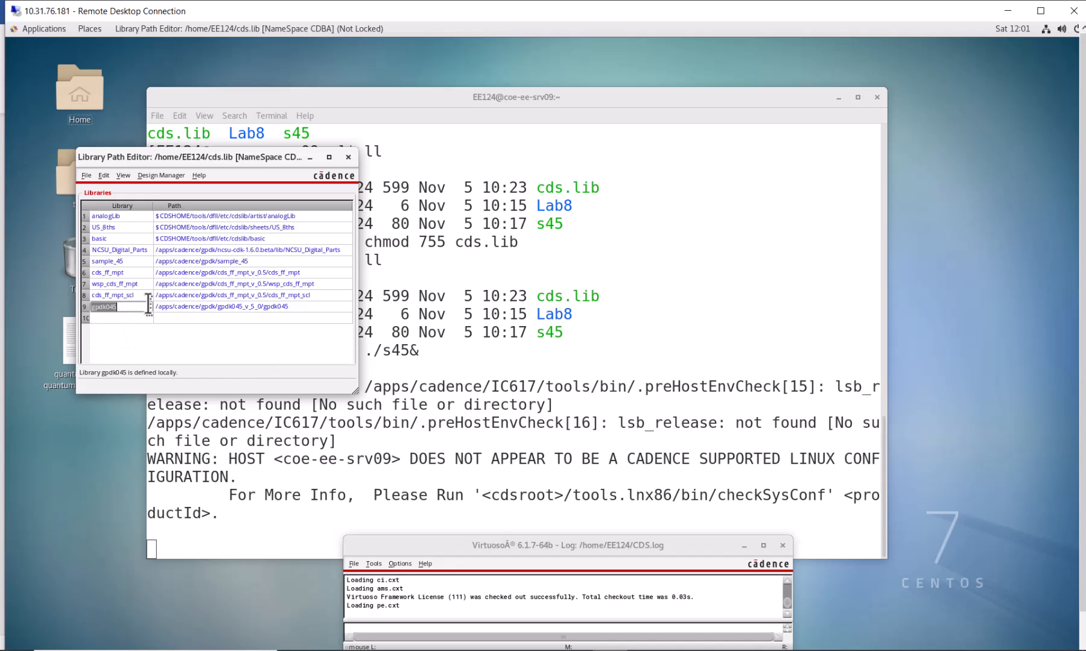
left_click(175, 305)
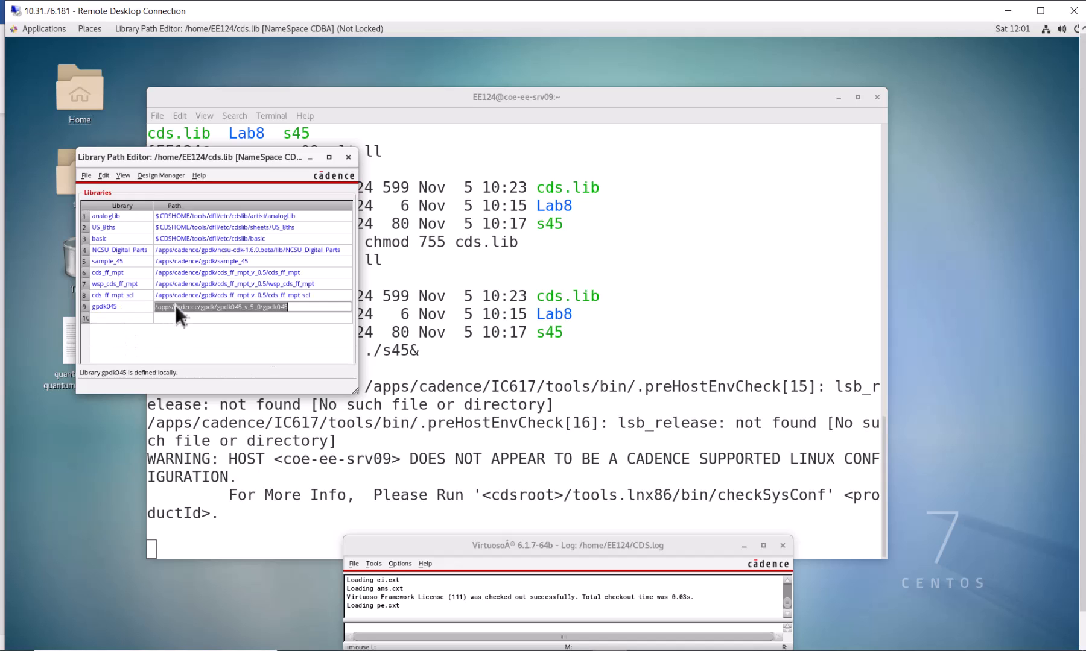
left_click(86, 175)
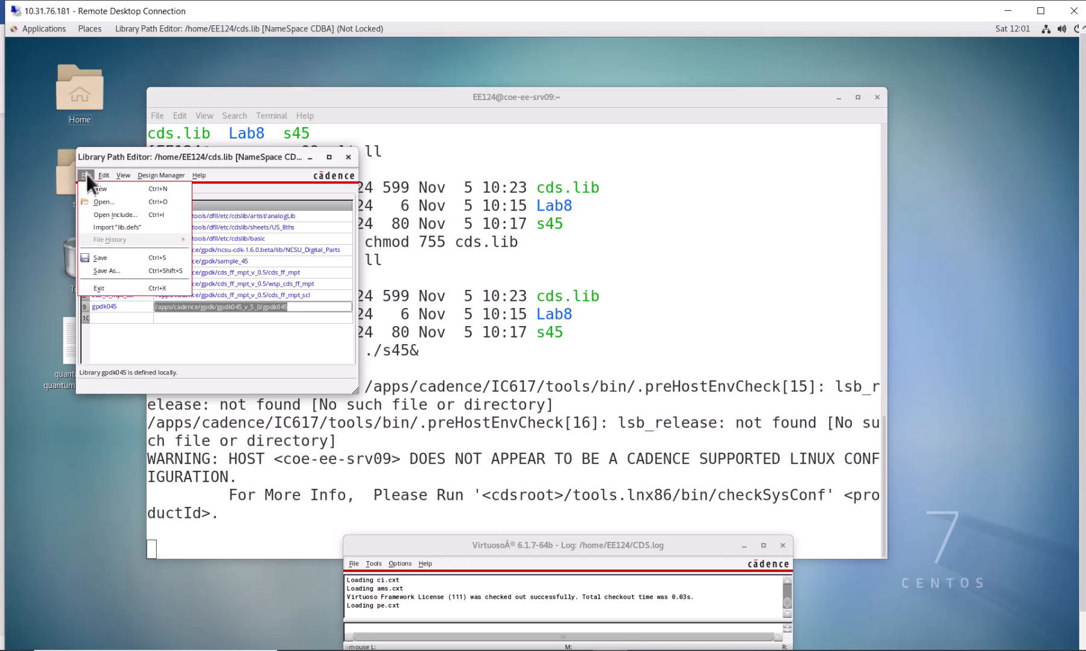
left_click(104, 255)
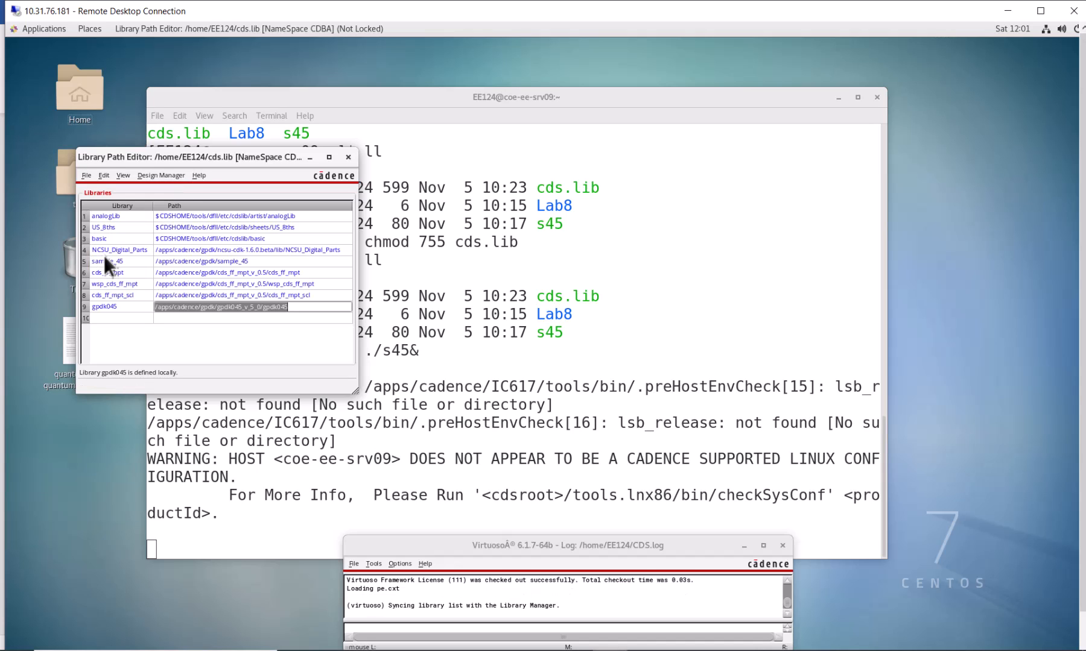
left_click(348, 157)
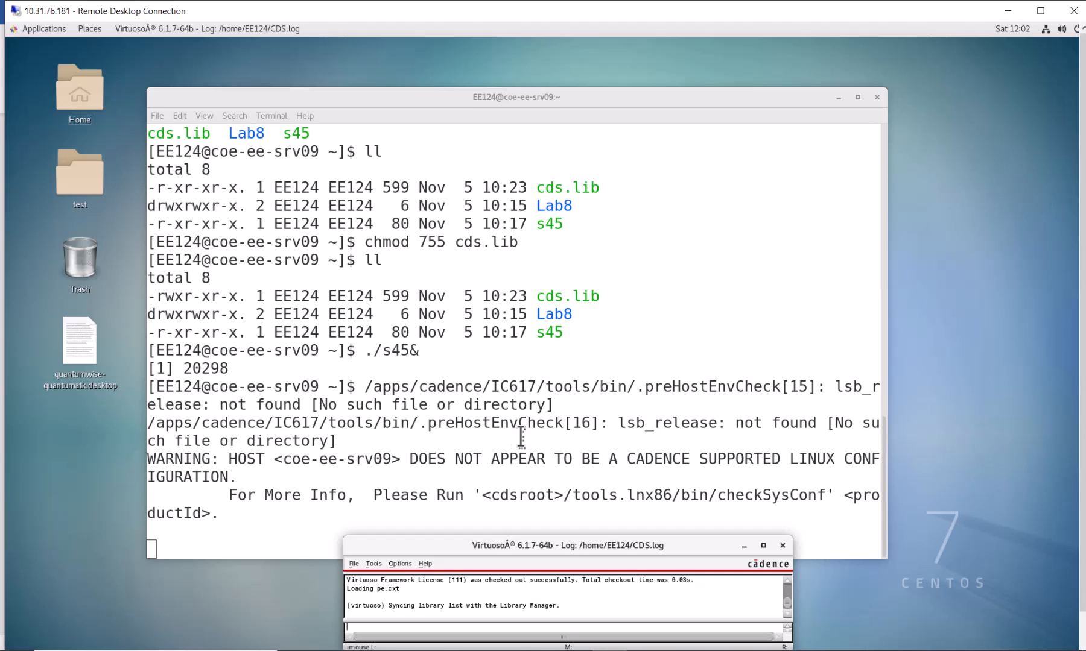
Start a new library in Virtuoso and name it Lab8_Test.
left_click(354, 564)
mouse_move(374, 564)
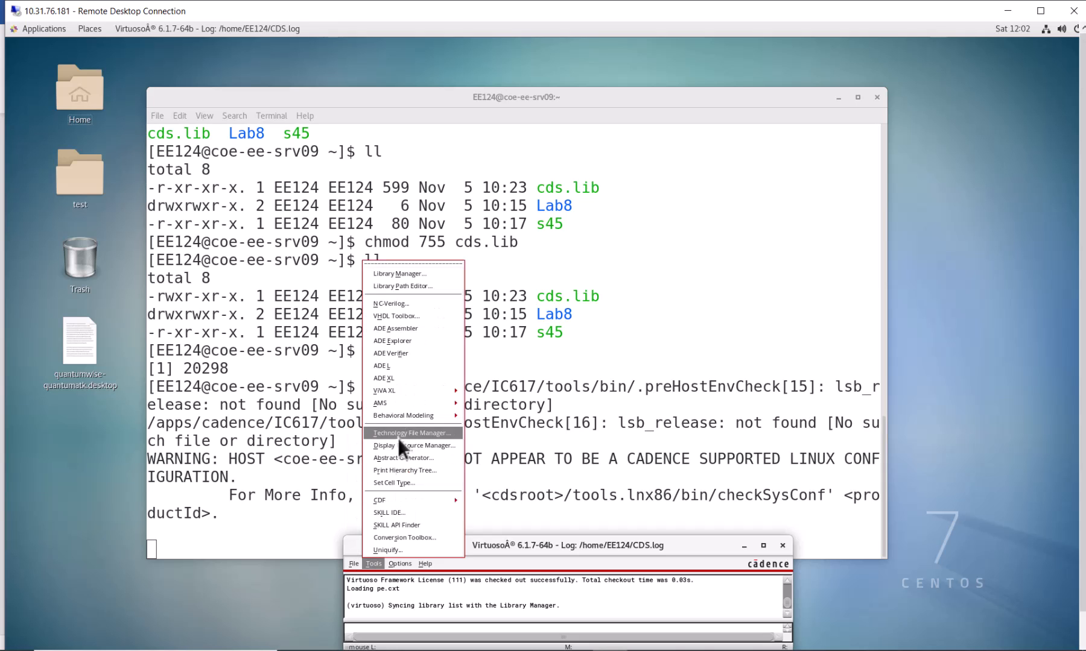
mouse_move(395, 439)
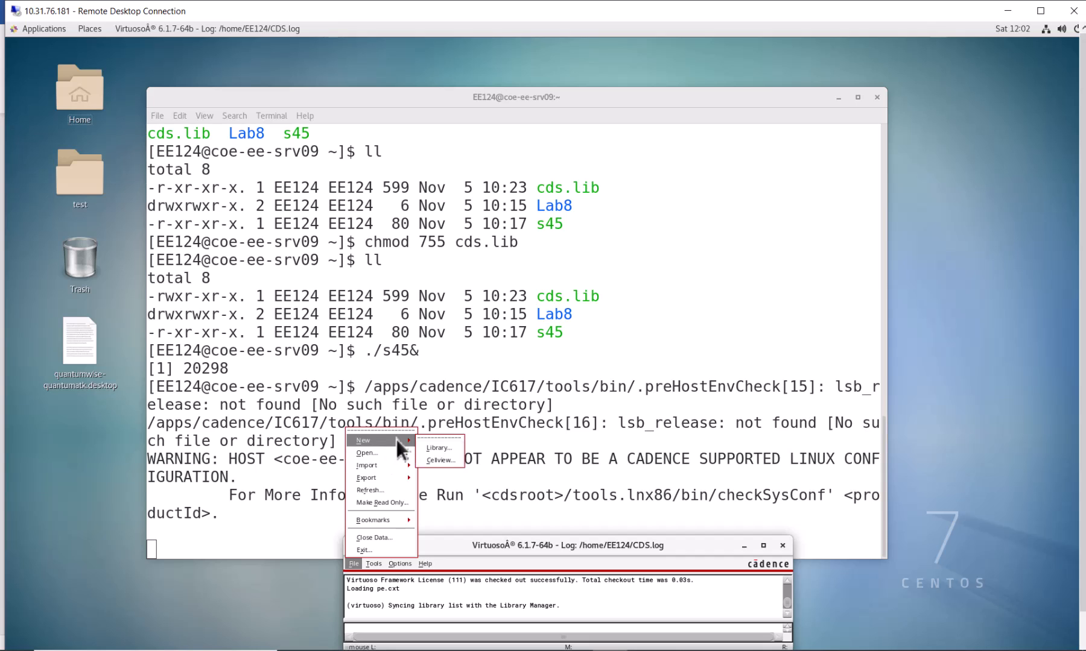
left_click(442, 447)
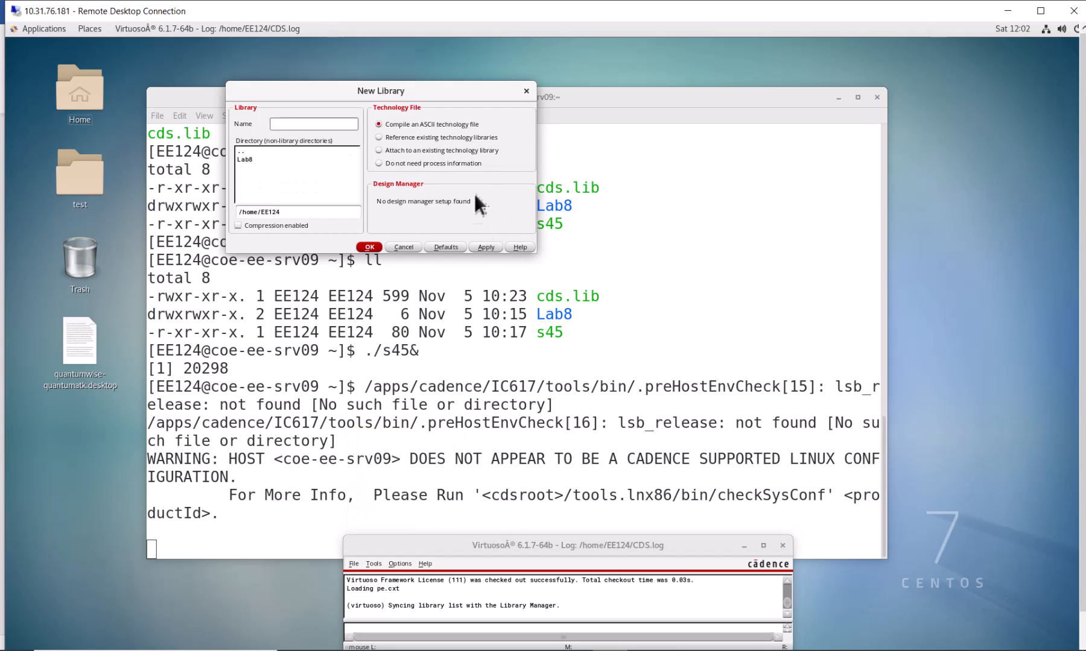
type("Lab8")
key("BackSpace")
key("BackSpace")
key("BackSpace")
type("Lab8_Test")
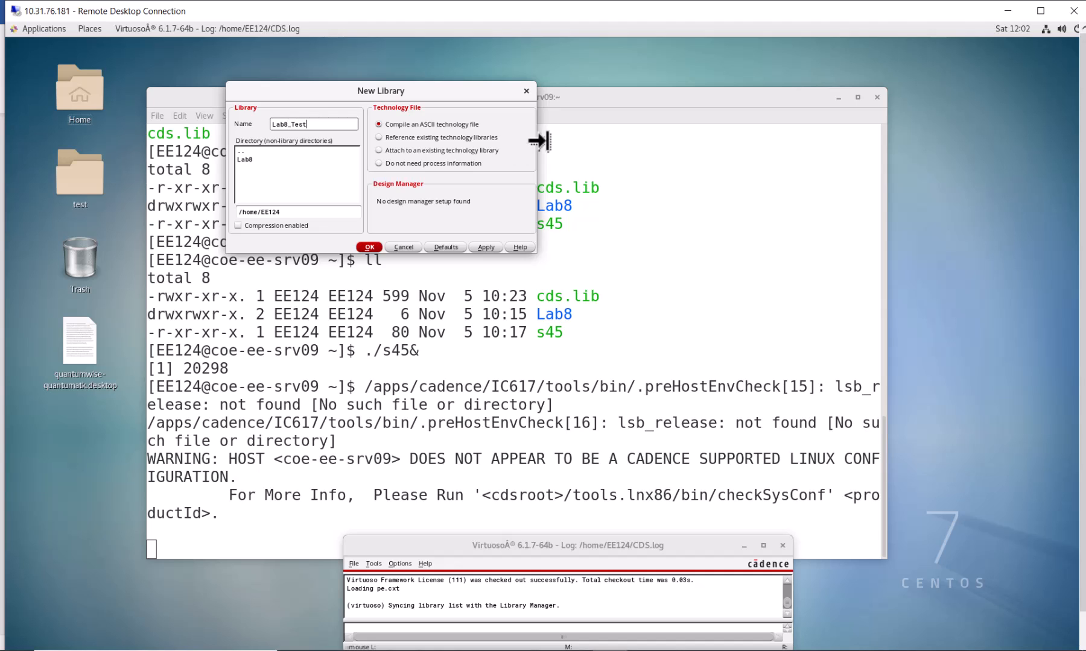
Create the Lab8_Test library attached to the existing gpdk045 technology library.
left_click(405, 152)
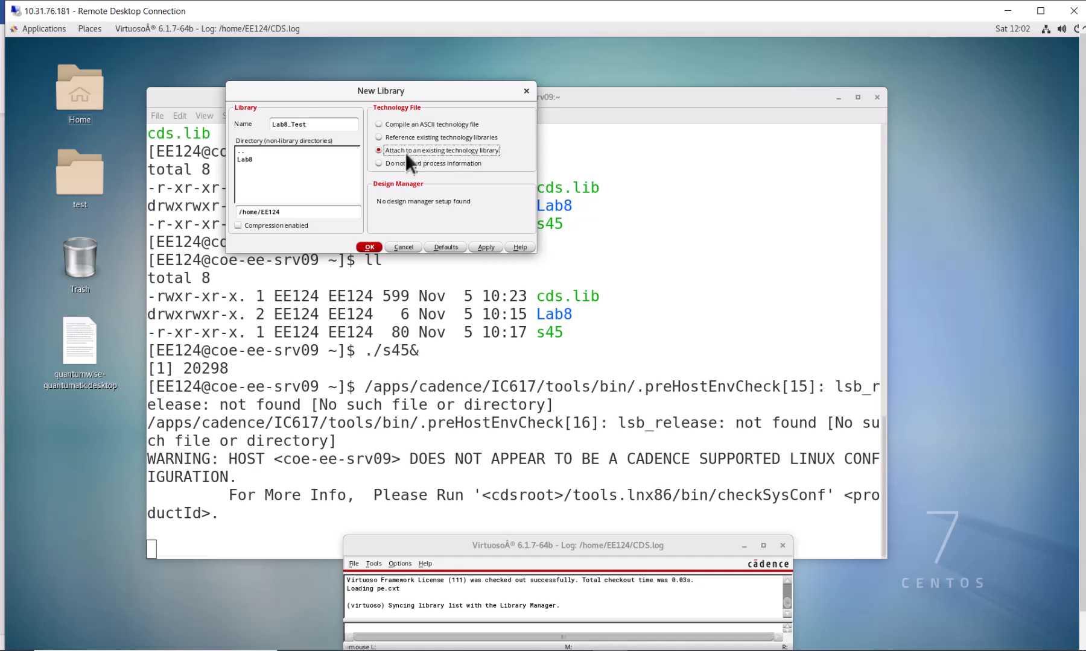
left_click(368, 247)
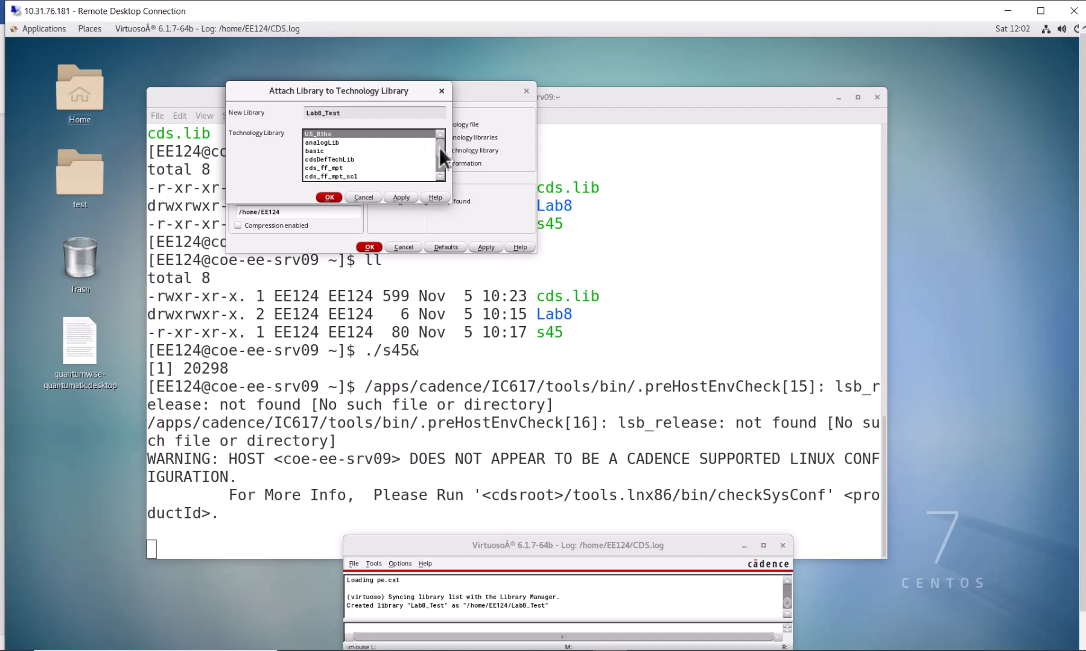
left_click_drag(439, 150, 441, 164)
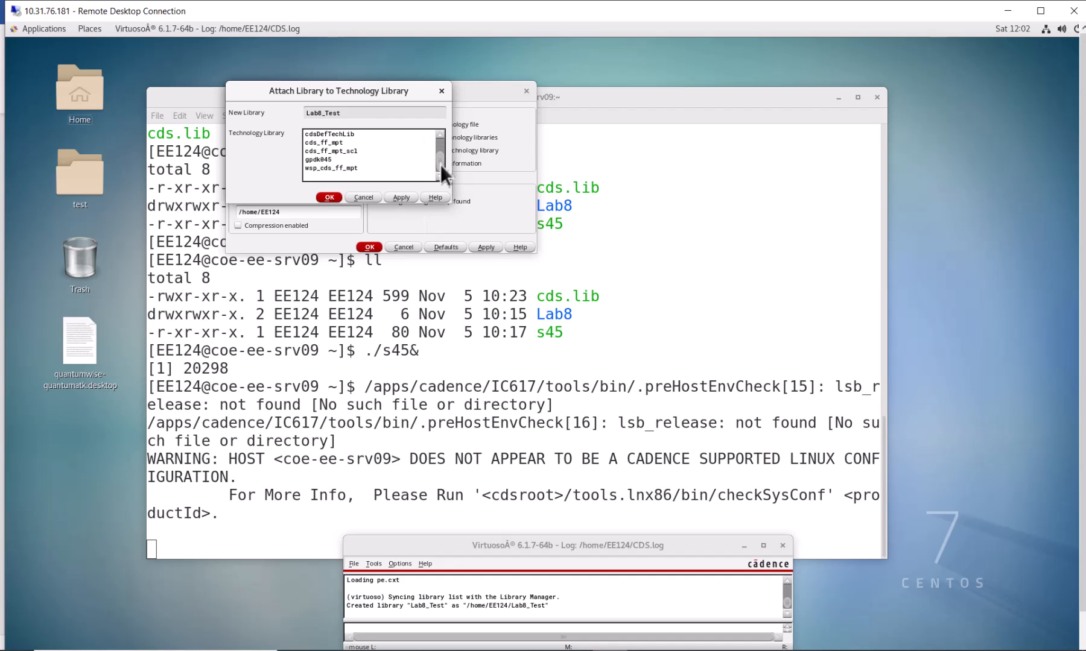
left_click(329, 158)
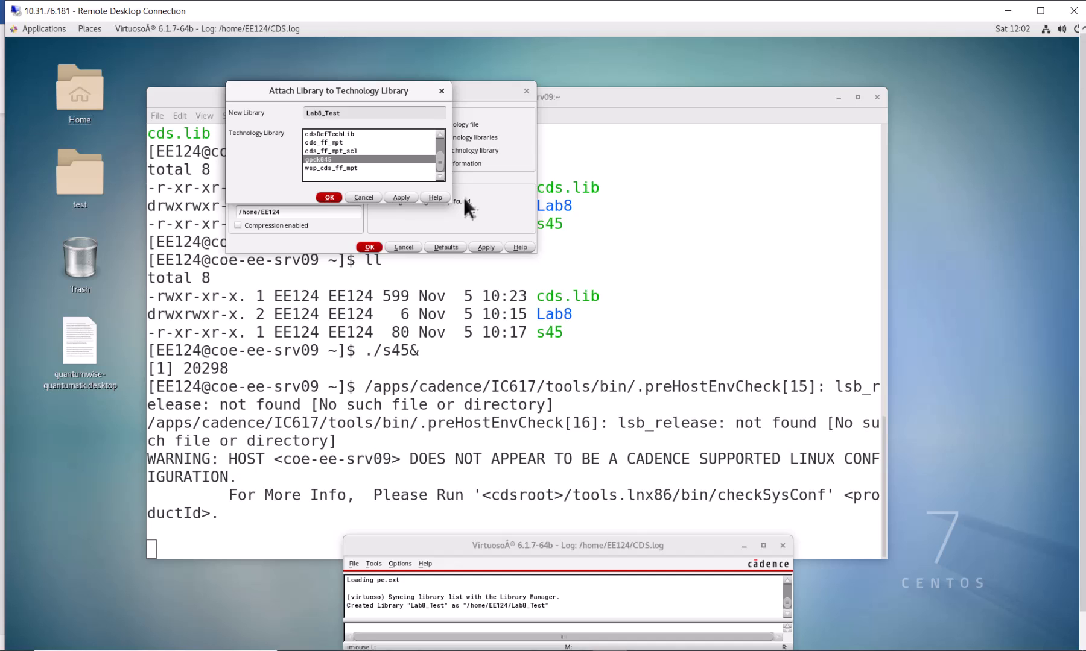
left_click(331, 198)
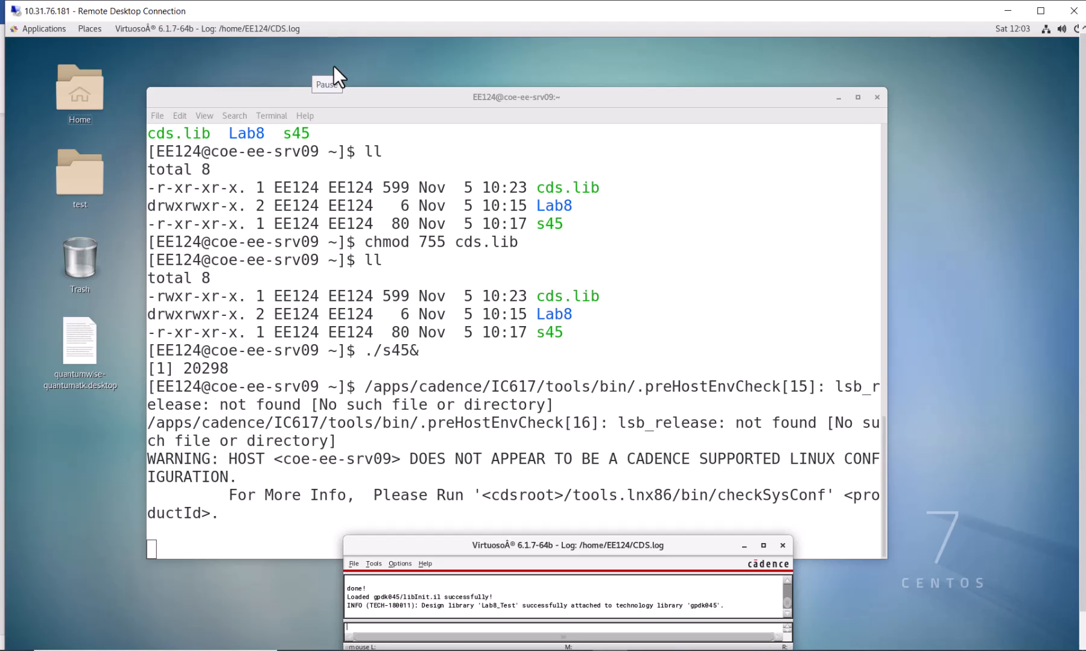
Start a new schematic cellview in the Lab8_Test library and name its cell transistor.
left_click(352, 564)
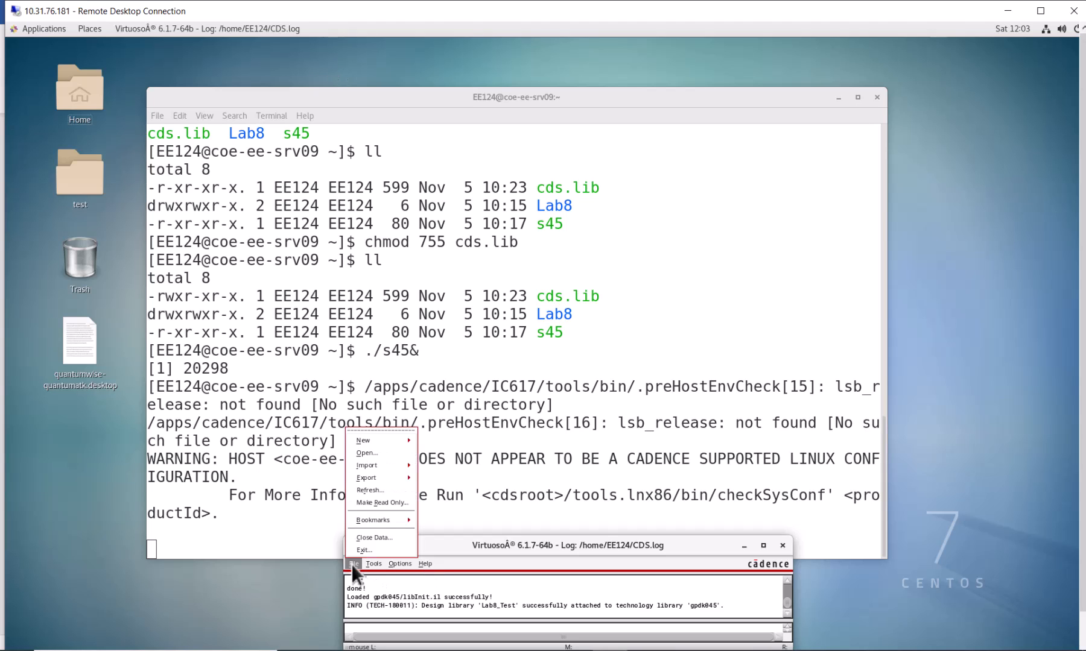
mouse_move(403, 439)
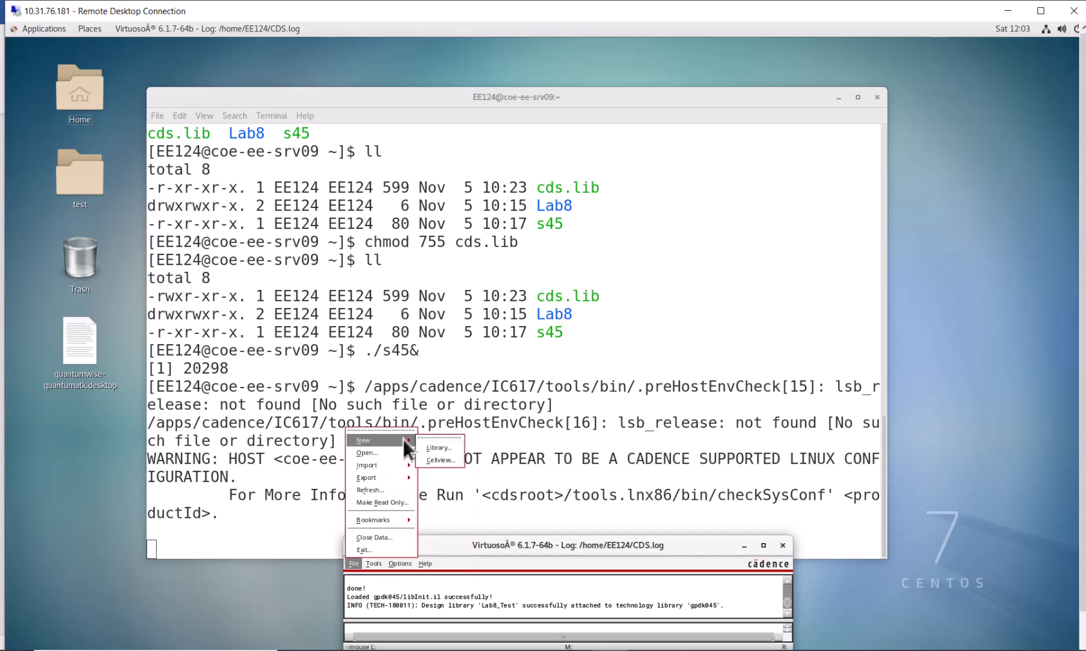
left_click(441, 461)
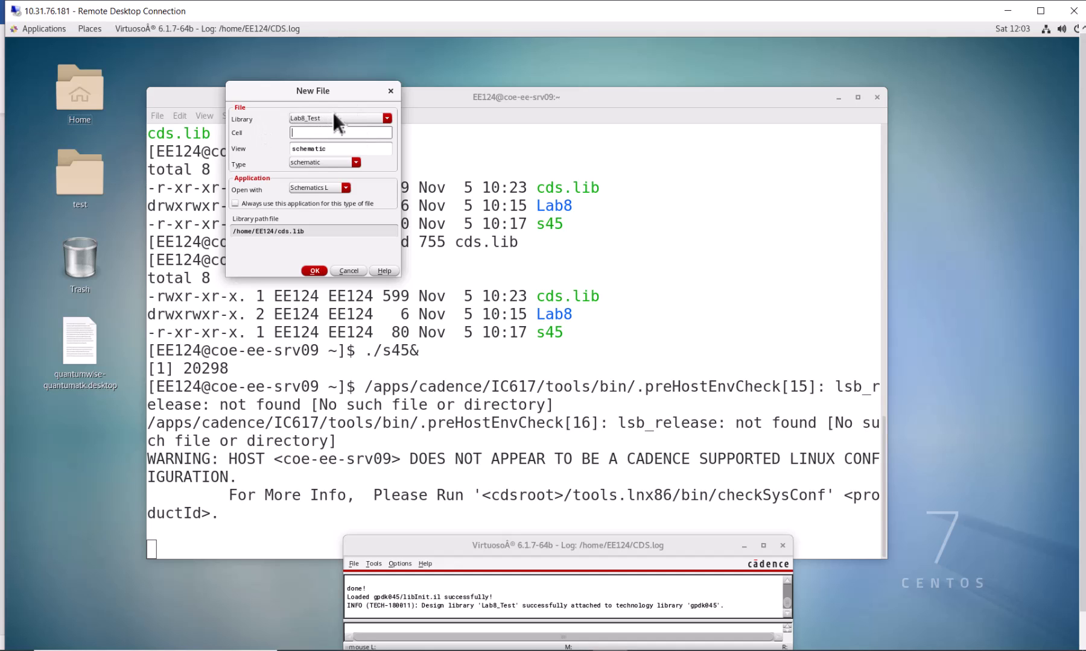
left_click(334, 132)
type("transistor")
Set the new cellview to open with Schematics XL, create it, and maximize the schematic editor window.
left_click(347, 191)
left_click(326, 185)
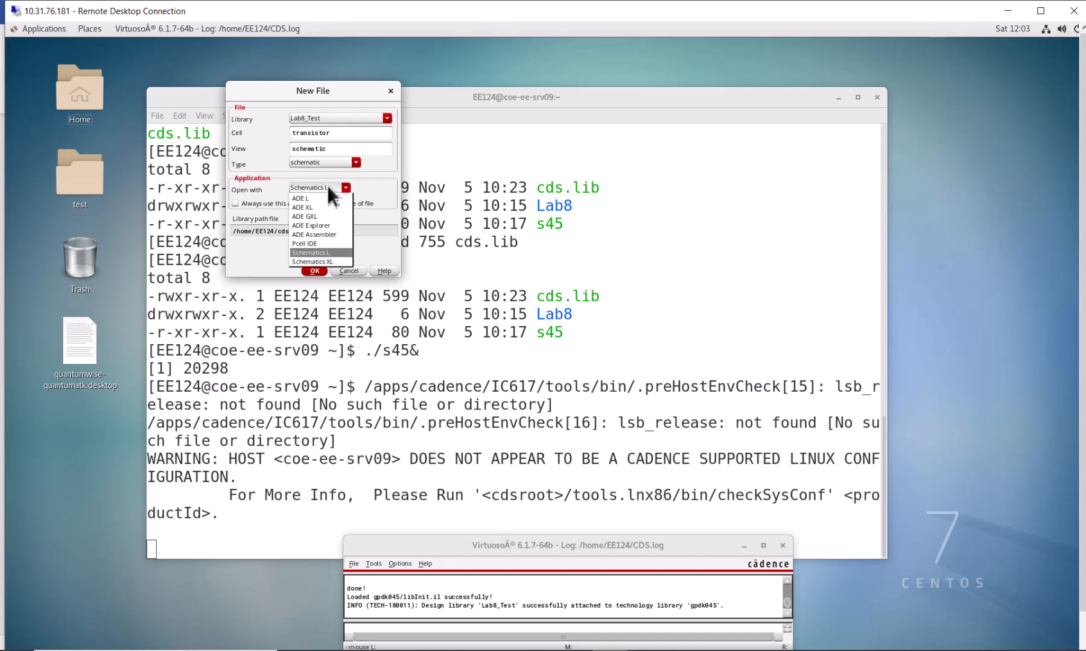
left_click(336, 261)
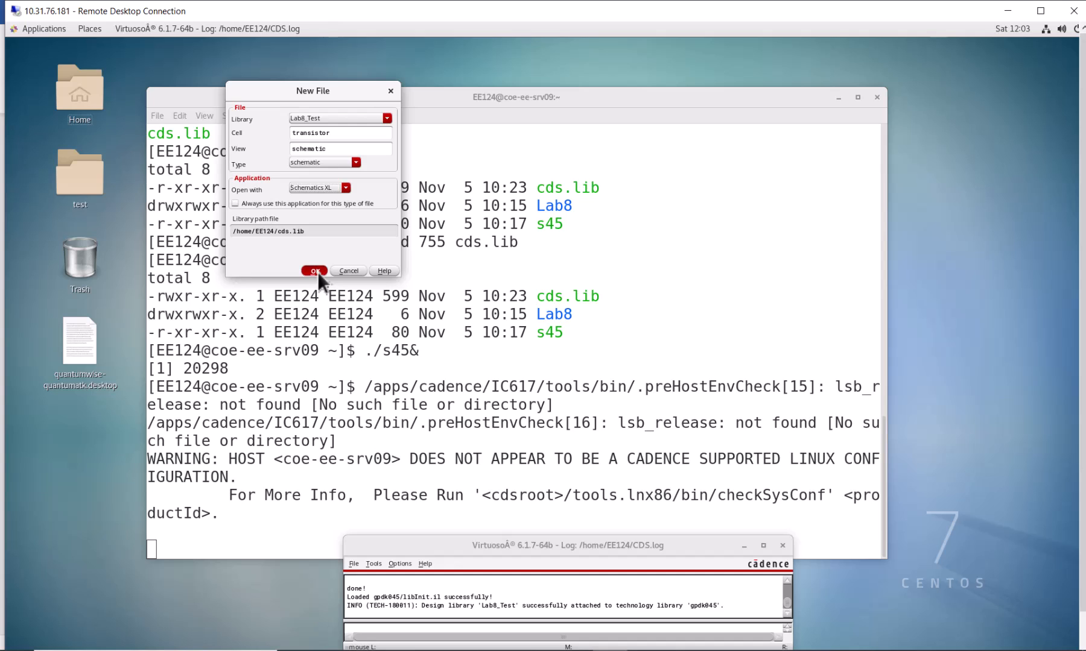
left_click(315, 271)
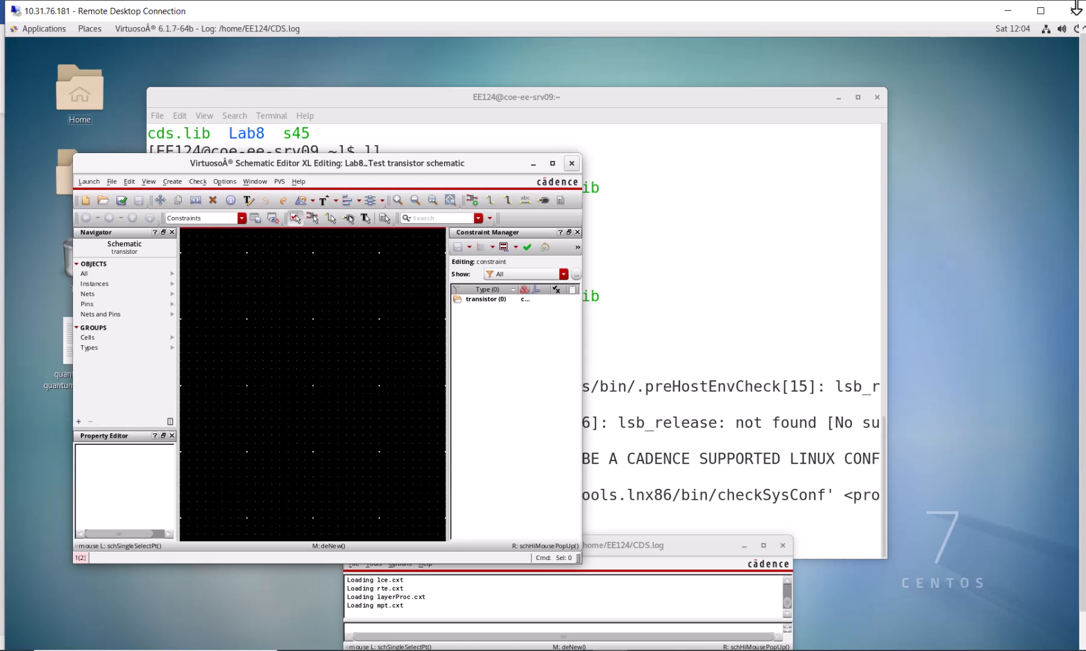
left_click(552, 164)
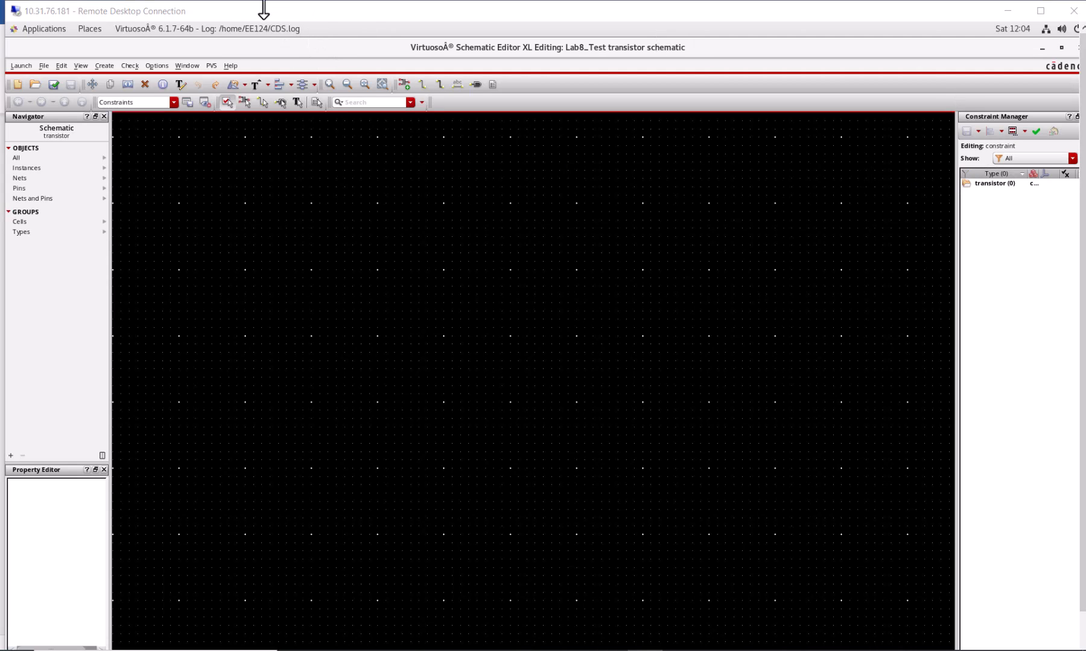
Switch to the lab manual in Word and examine the Appendix A instructions and circuit for measuring gm, returning to the schematic editor.
left_click_drag(263, 6, 775, 58)
left_click(419, 205)
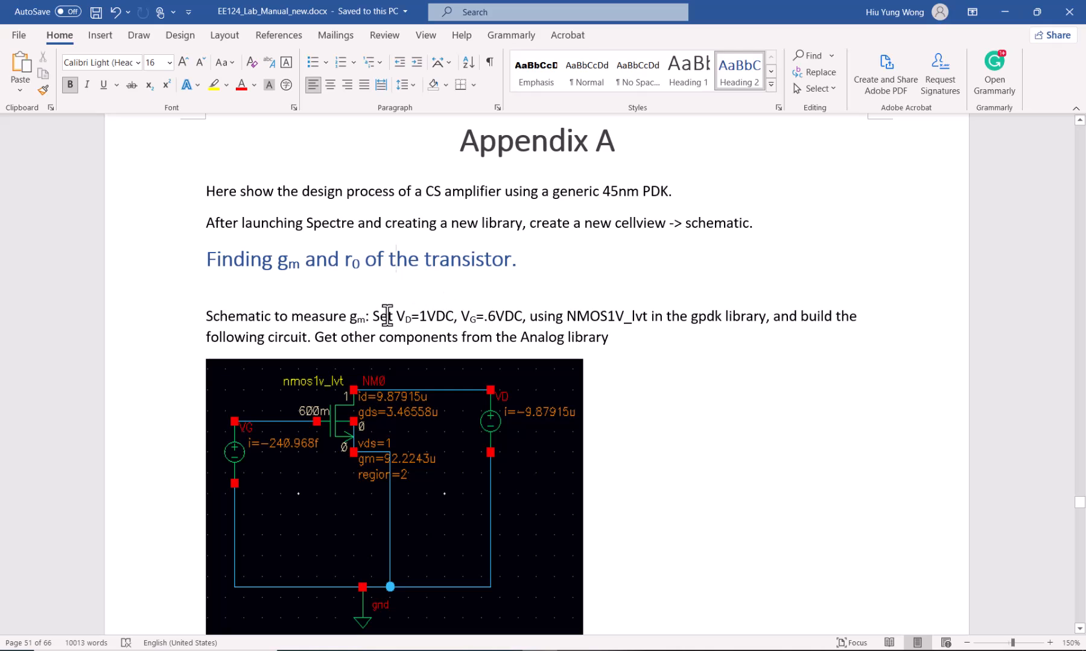
left_click_drag(350, 318, 382, 319)
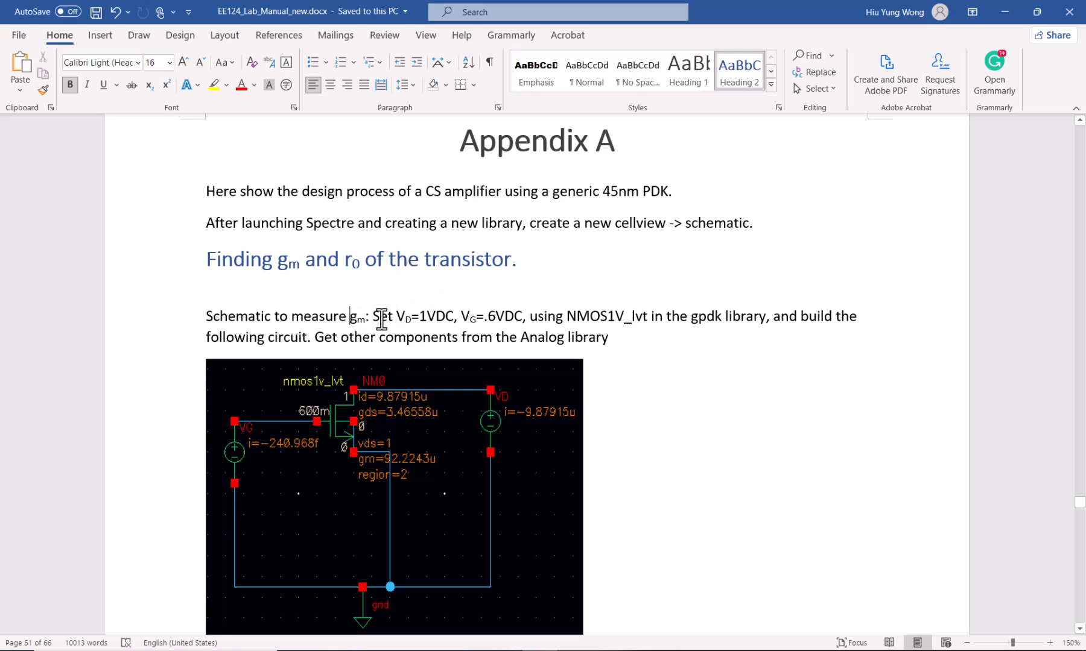
left_click(522, 333)
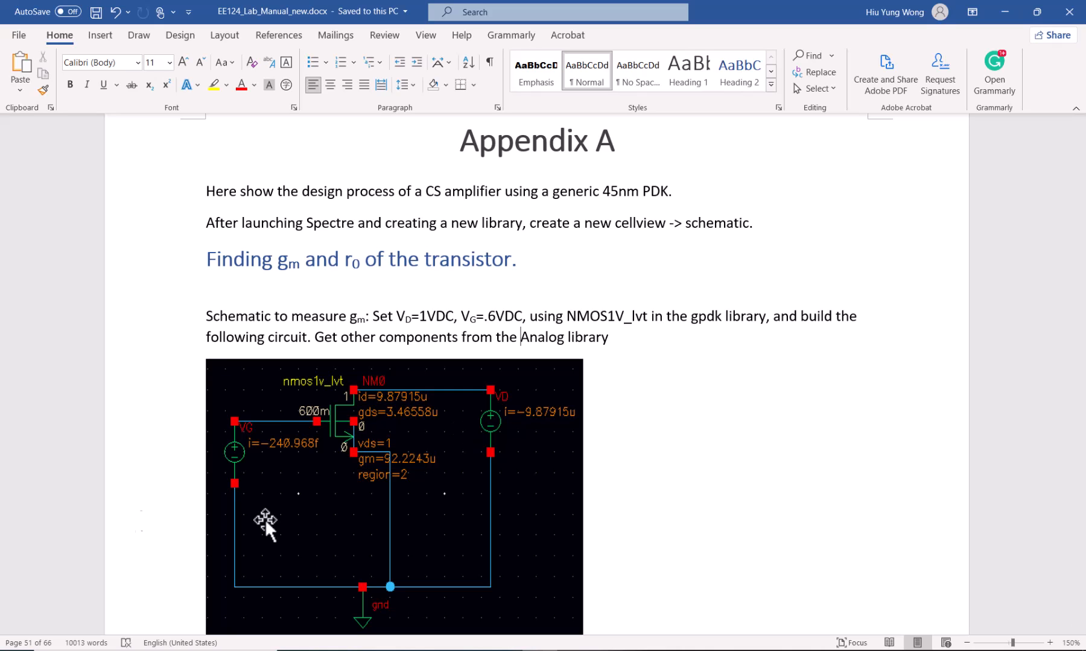
key("alt+Tab")
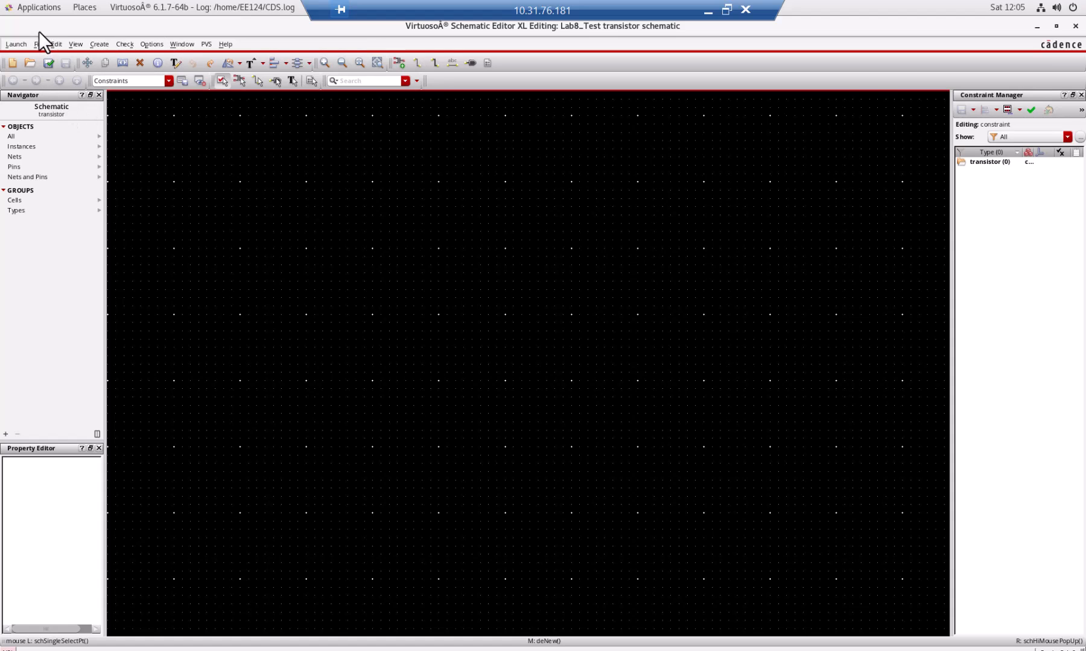
Start adding an instance and choose the nmos1v_lvt cell from the gpdk045 library.
left_click(400, 61)
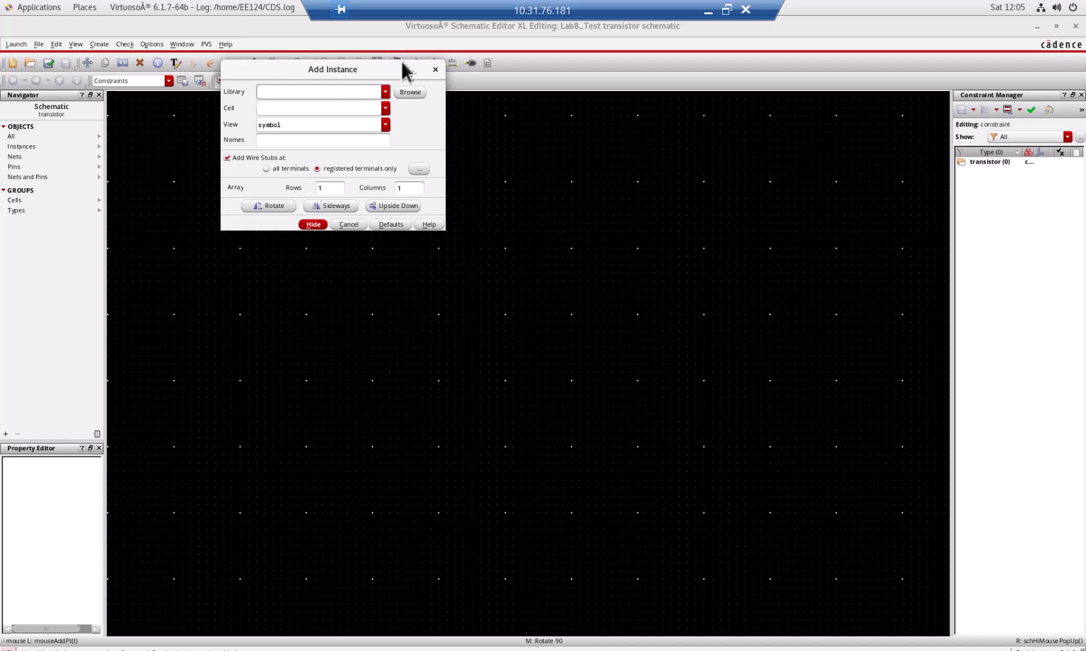
left_click_drag(390, 68, 373, 128)
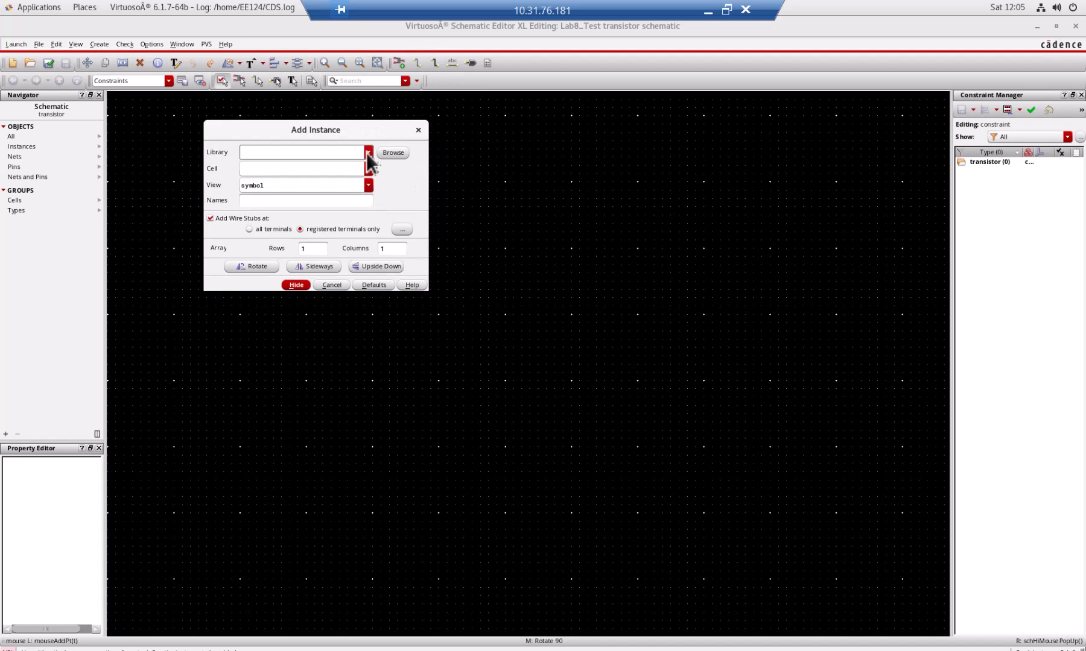
left_click(368, 153)
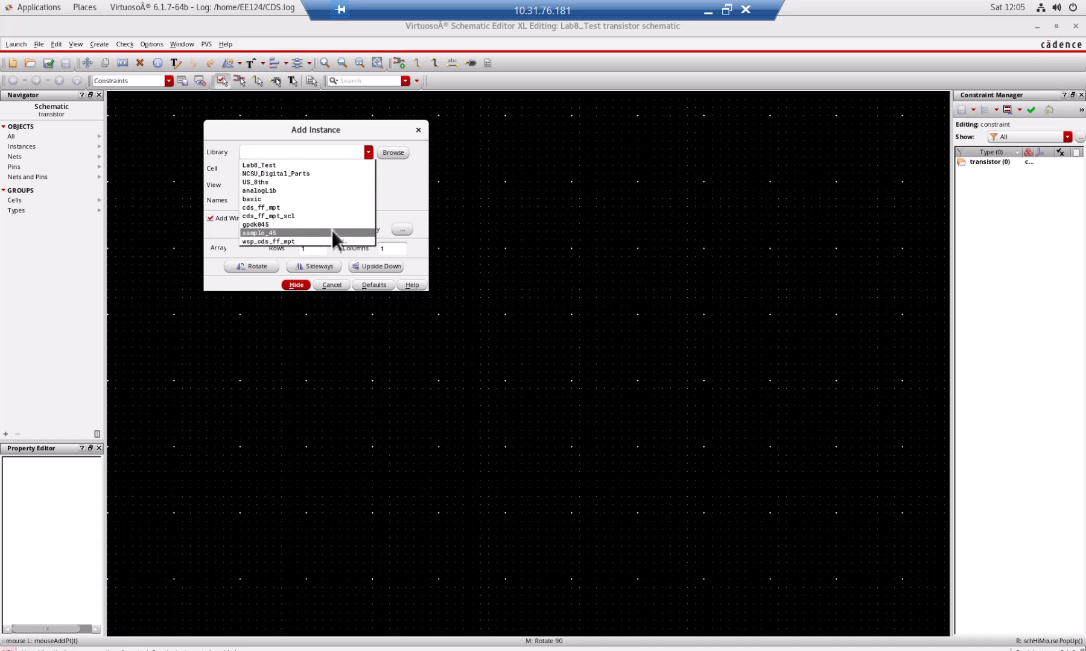
left_click(330, 225)
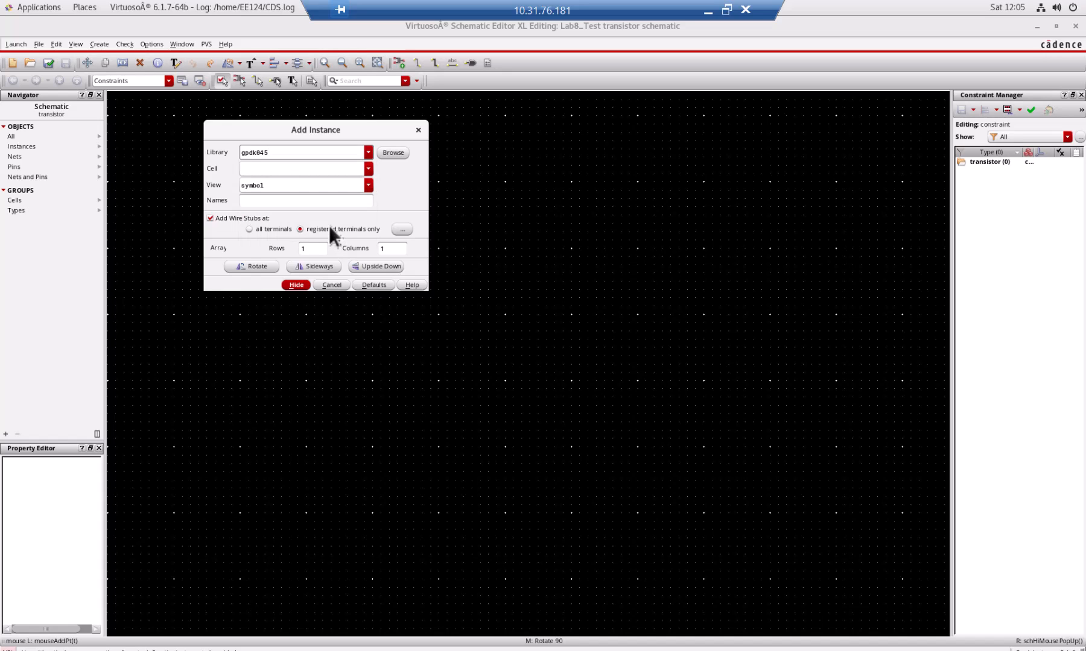
left_click(399, 154)
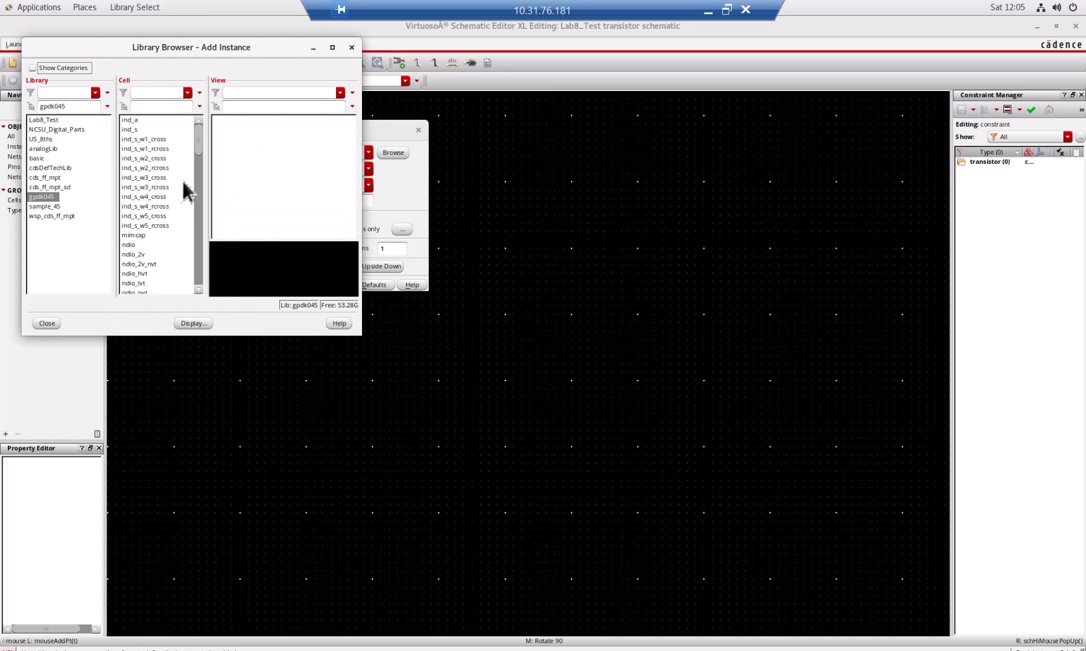
left_click_drag(196, 140, 190, 178)
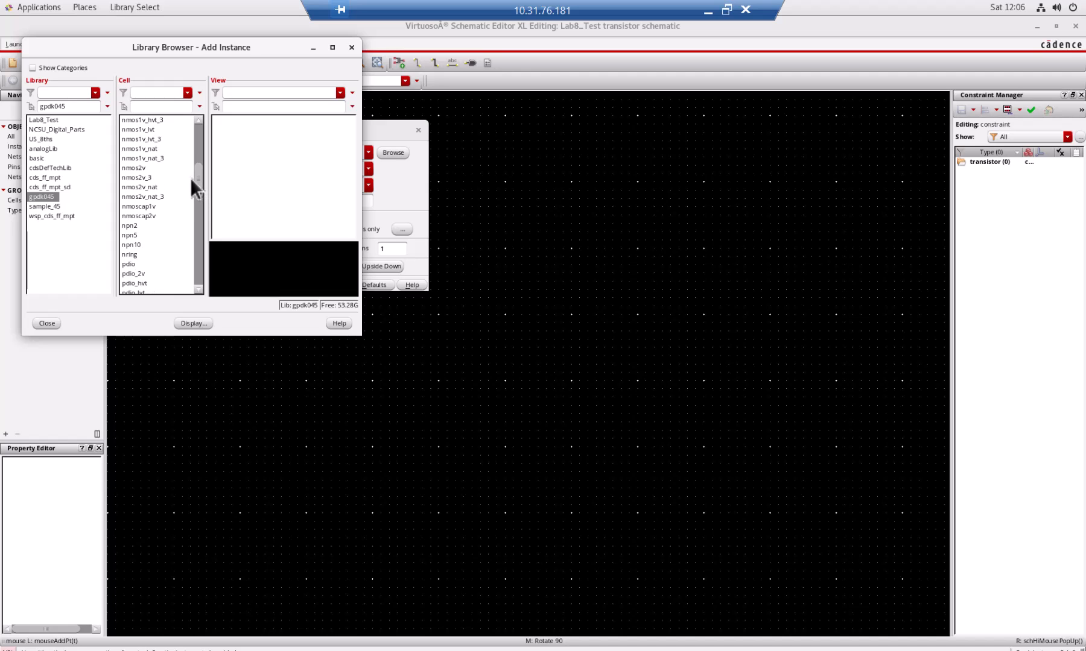
left_click(149, 128)
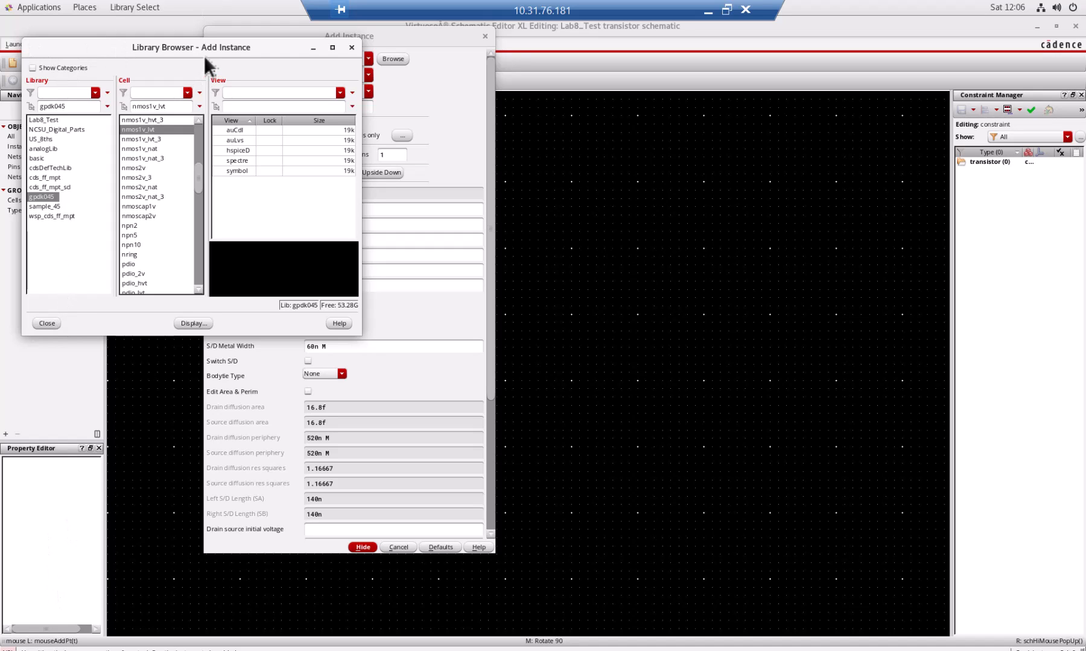
Choose the symbol view of nmos1v_lvt and place one transistor near the middle of the schematic.
left_click_drag(204, 55, 792, 50)
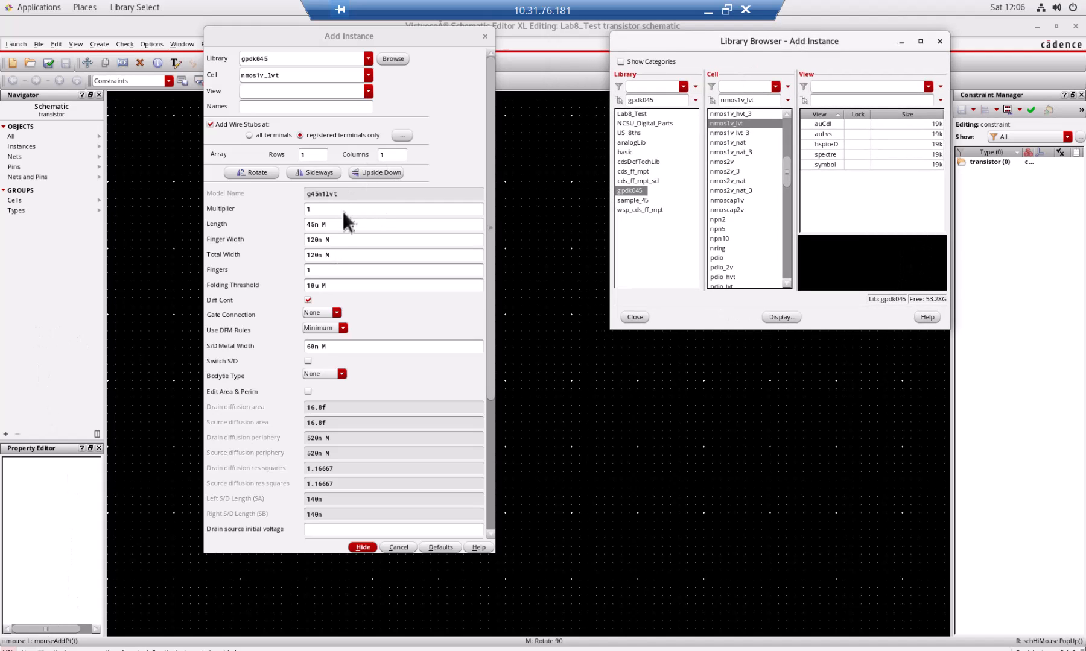
left_click(328, 224)
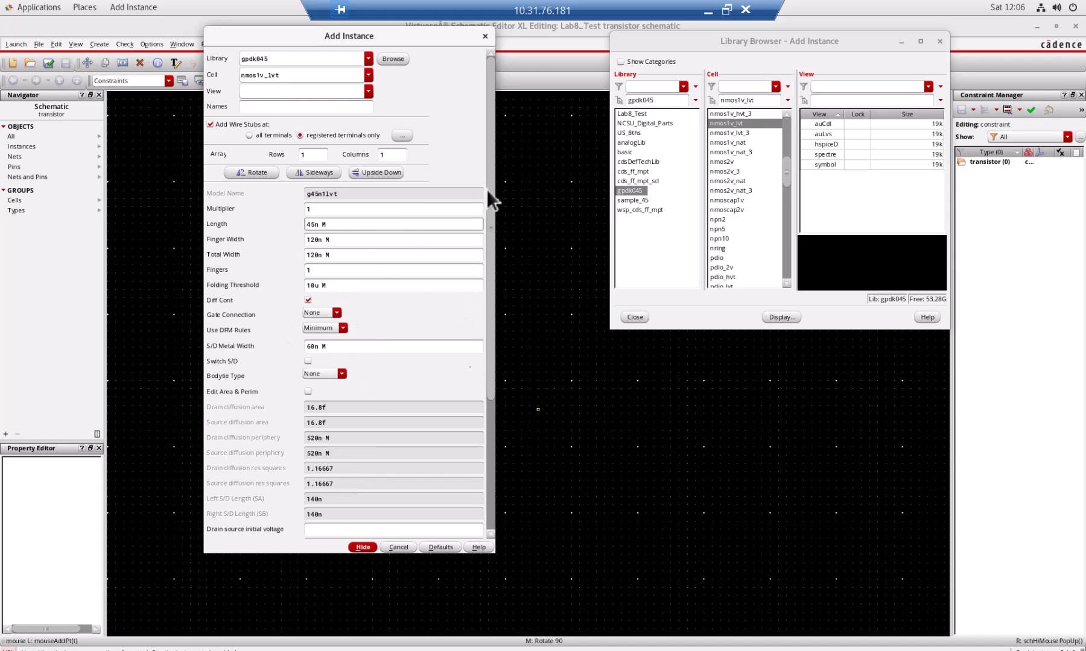
left_click(856, 163)
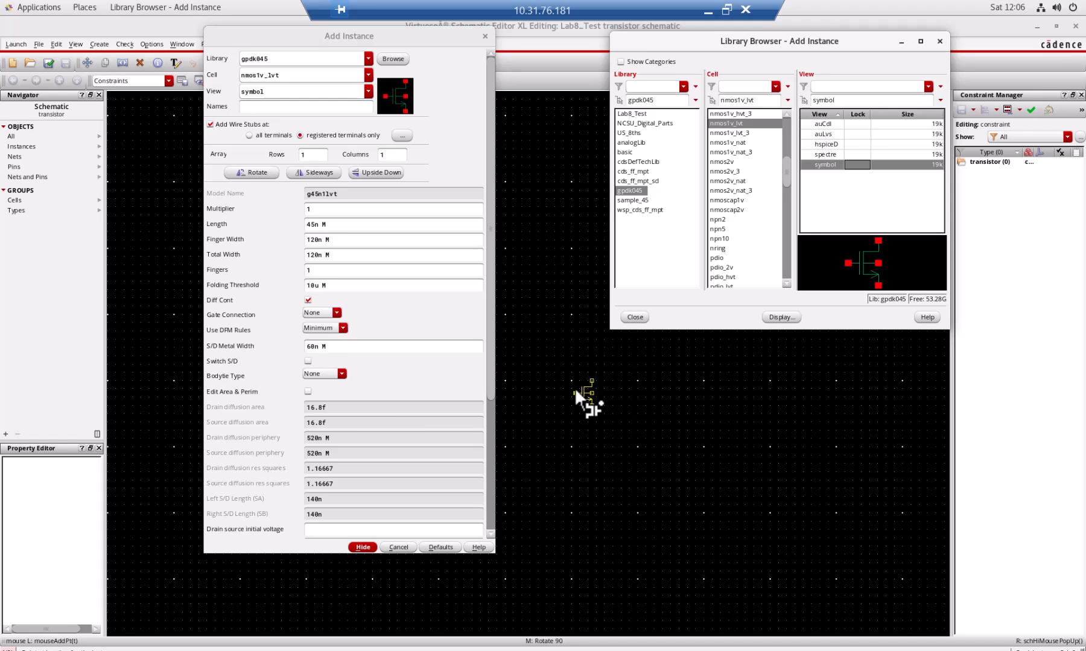
left_click(574, 388)
key("Escape")
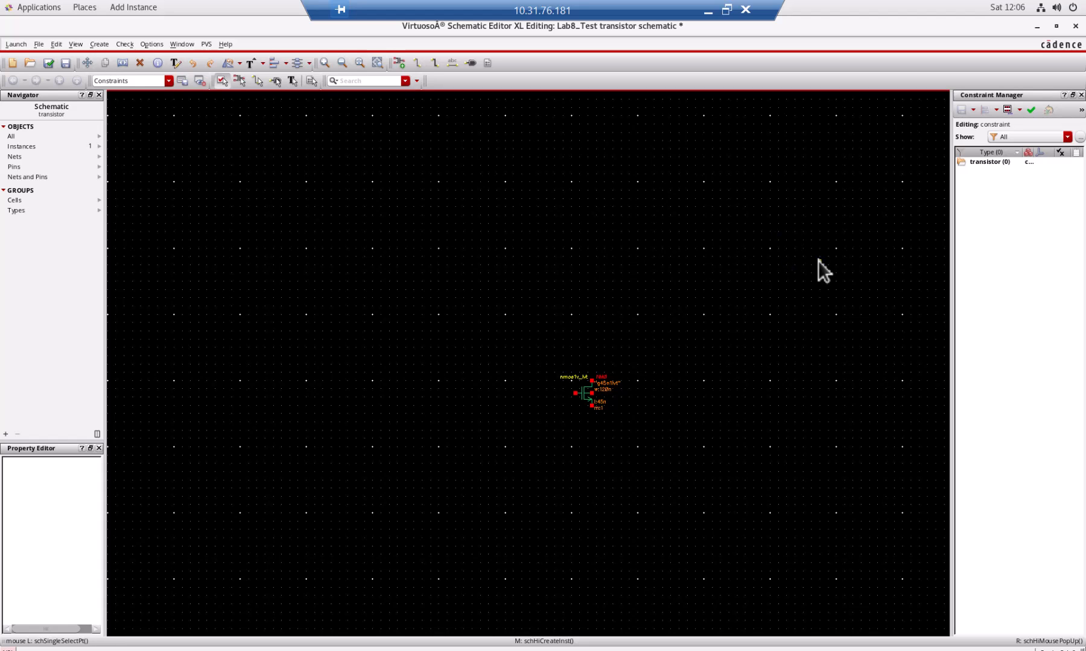
Fit the schematic in view and zoom out until the nmos1v_lvt transistor has free space around it.
key("f")
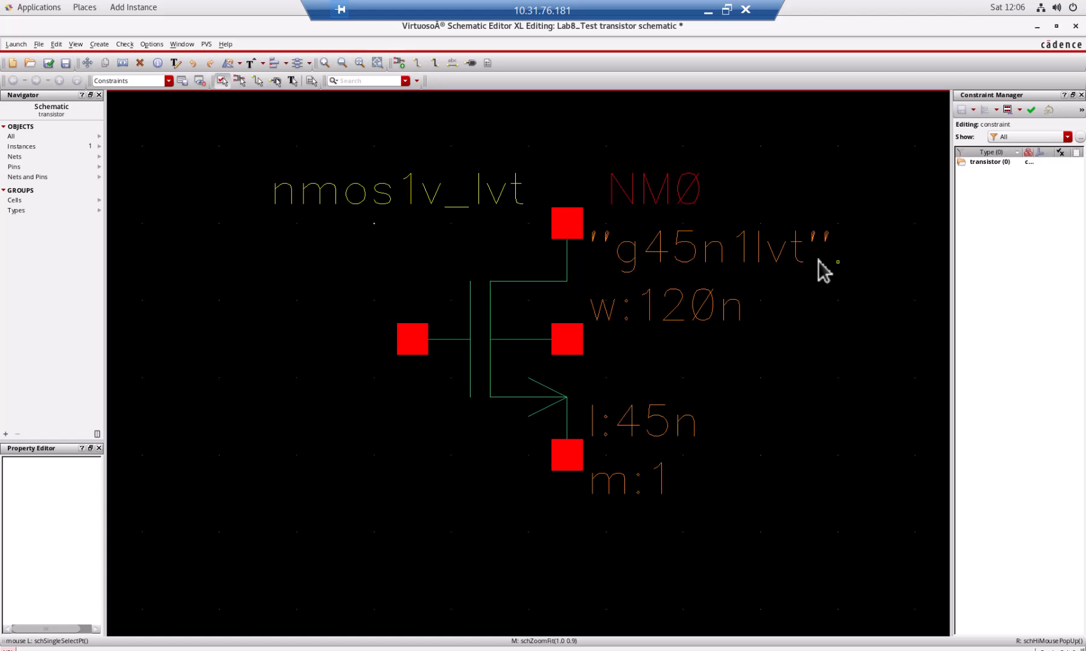
key("ctrl")
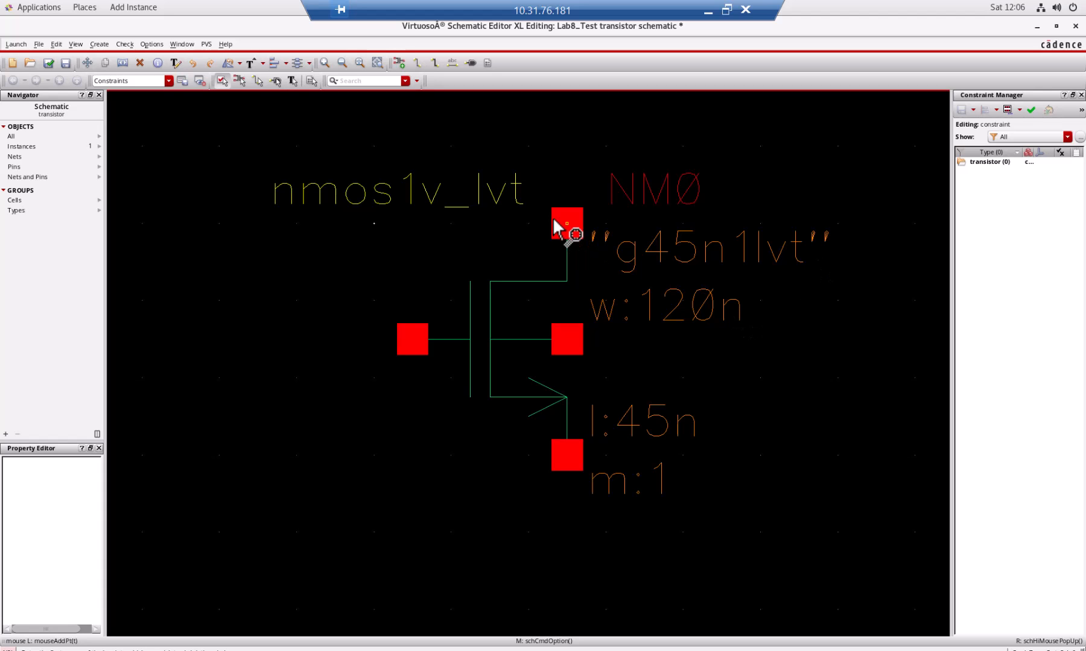
key("shift+z")
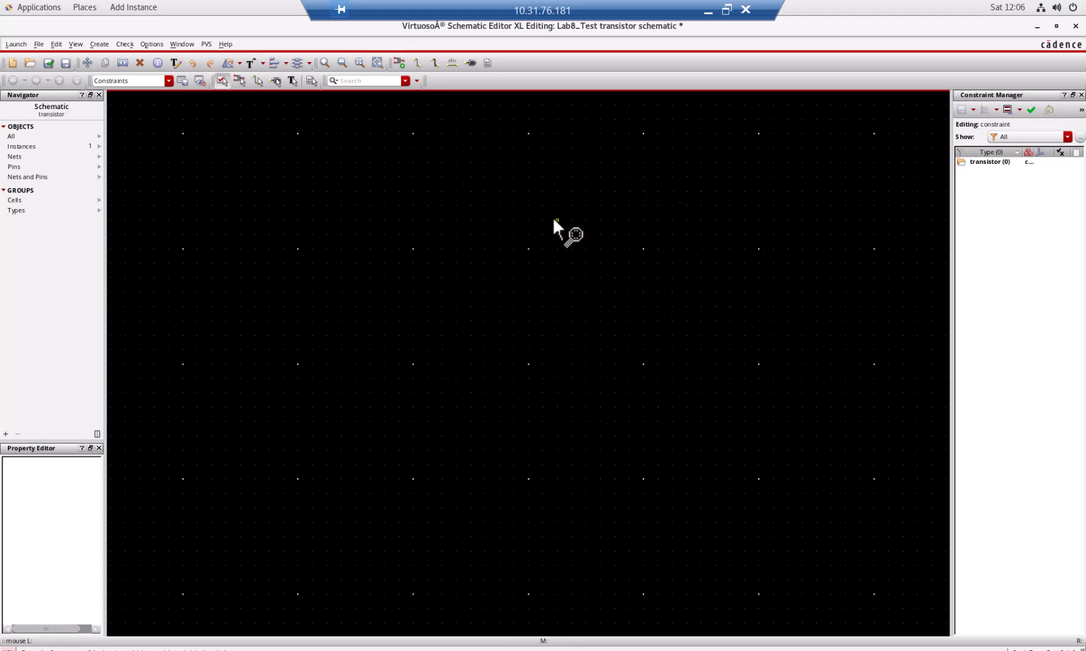
key("f")
key("shift+z")
key("f")
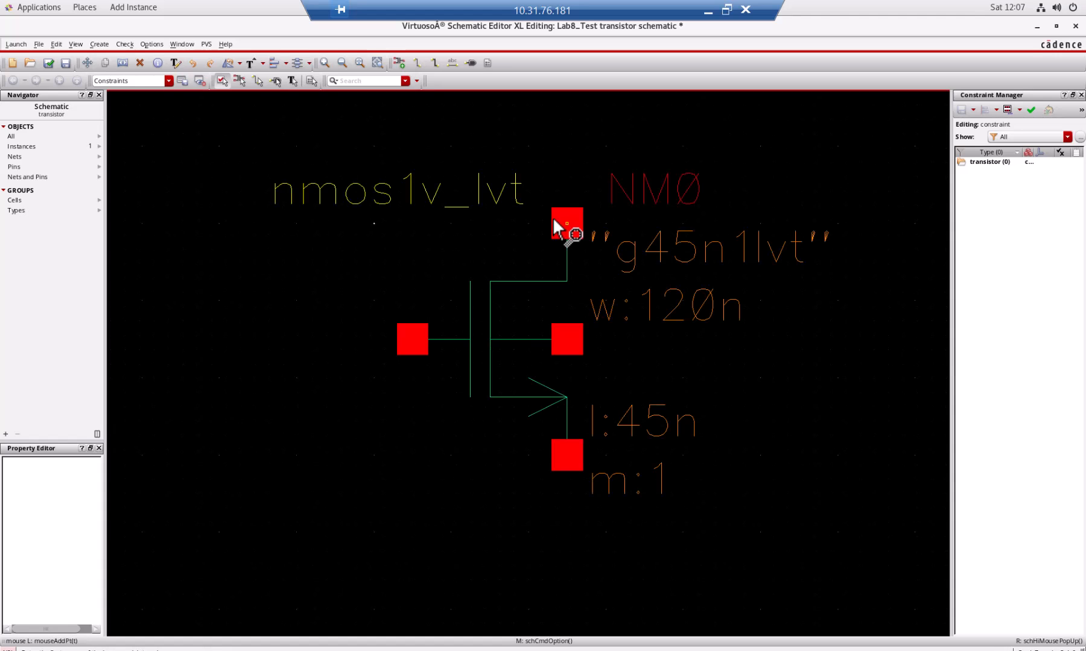
key("shift+z")
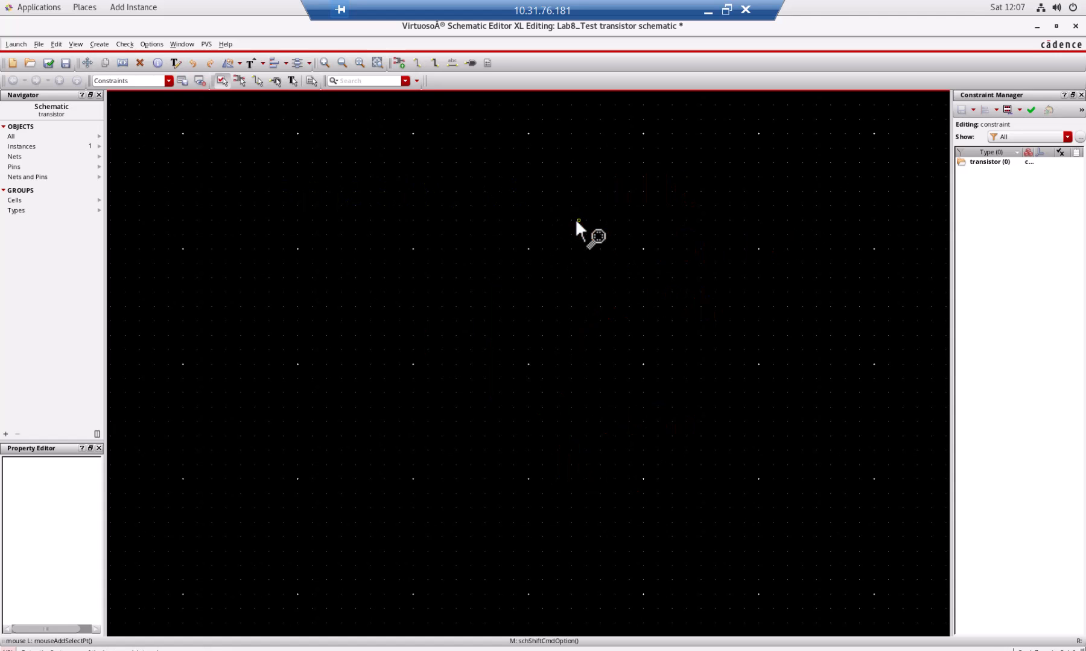
key("f")
key("shift+z")
key("ctrl+z")
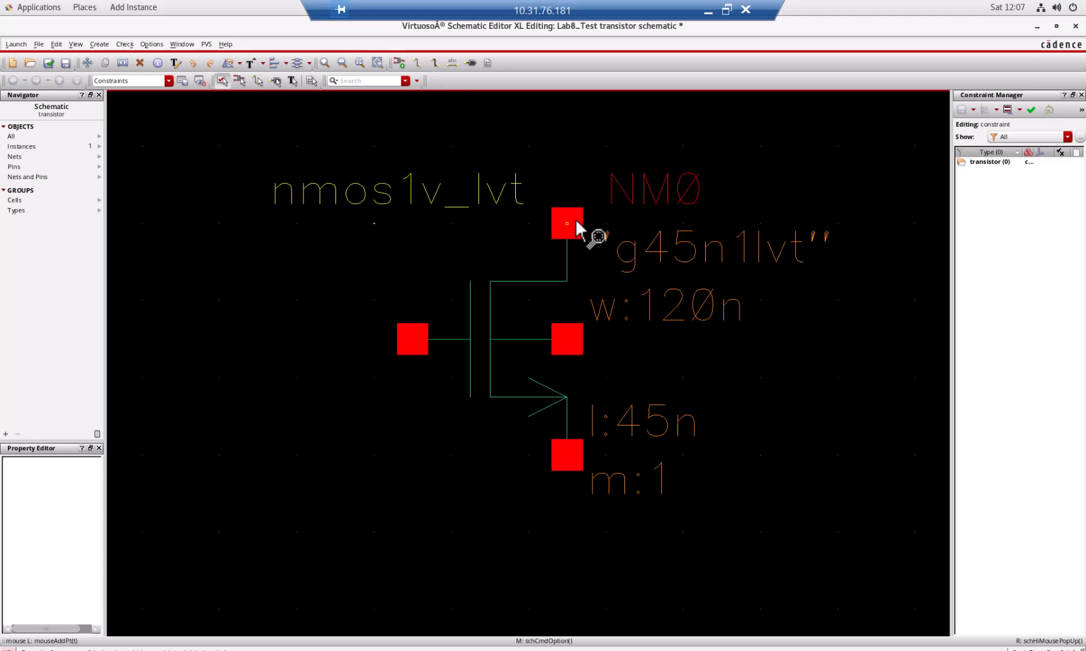
key("shift+z")
key("shift+z")
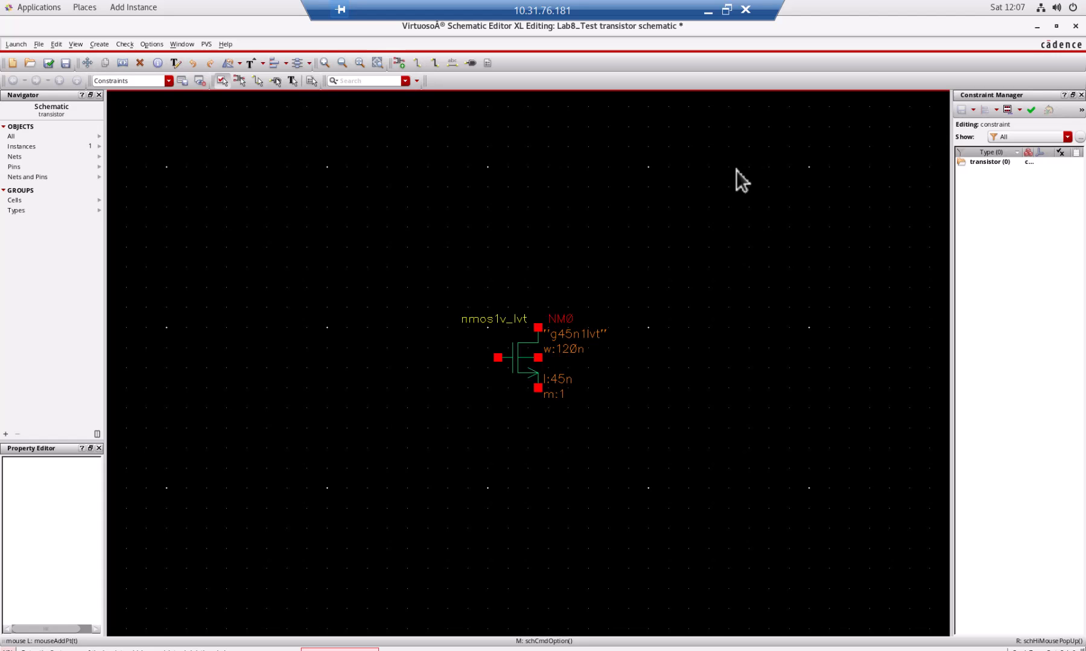
key("z")
key("Escape")
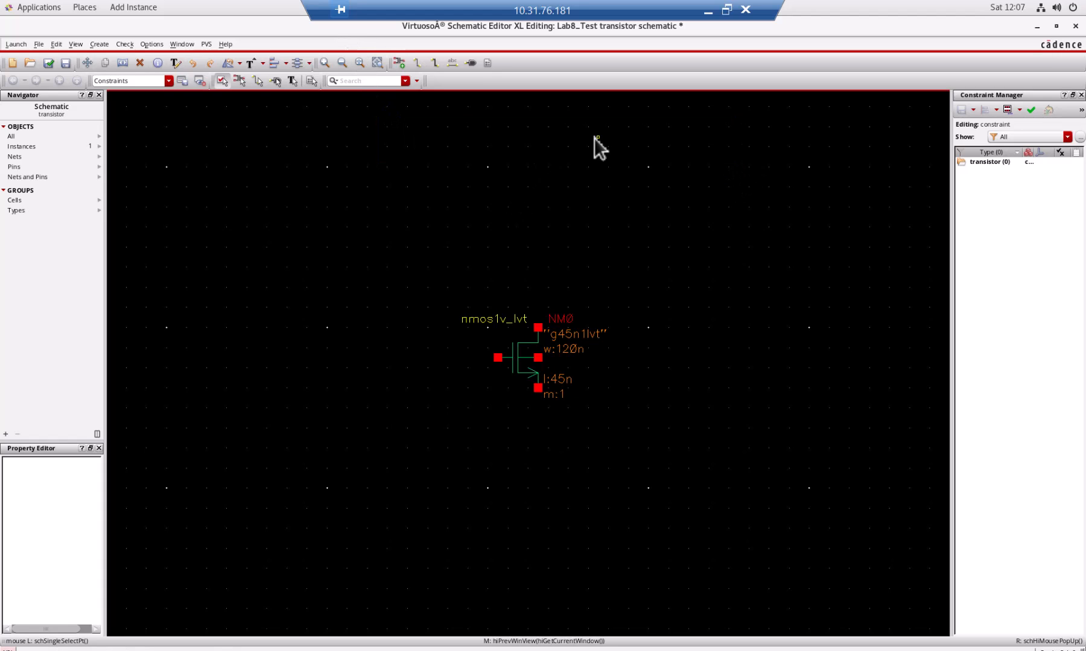
key("ctrl+z")
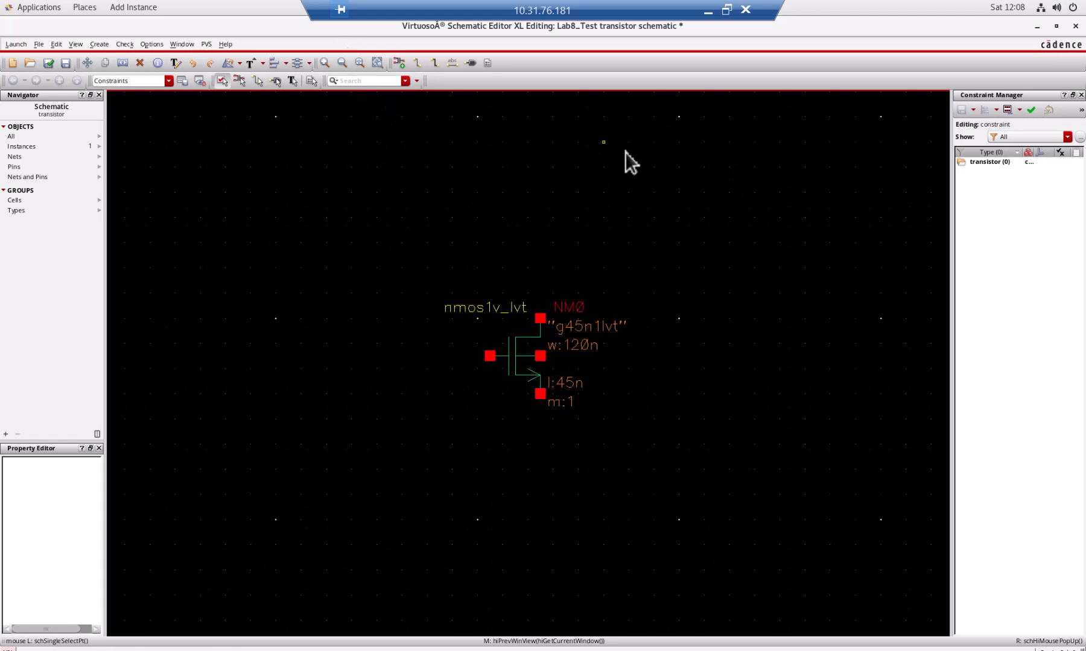
left_click(324, 64)
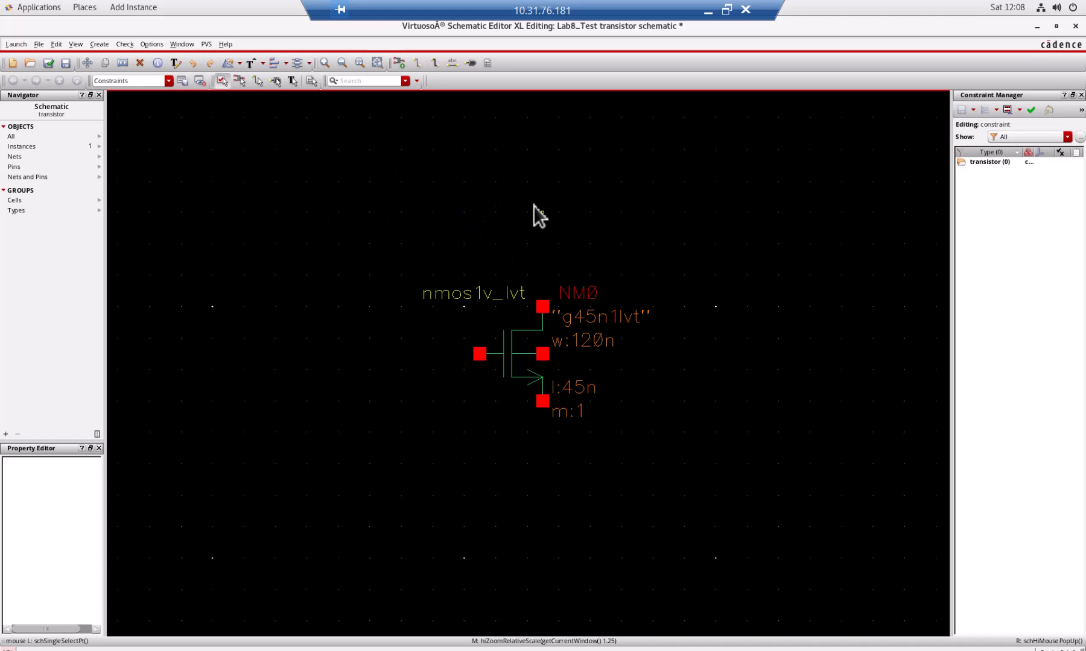
left_click(322, 63)
left_click(322, 63)
left_click(322, 63)
left_click(322, 64)
left_click(342, 63)
left_click(342, 63)
left_click(341, 63)
left_click(342, 63)
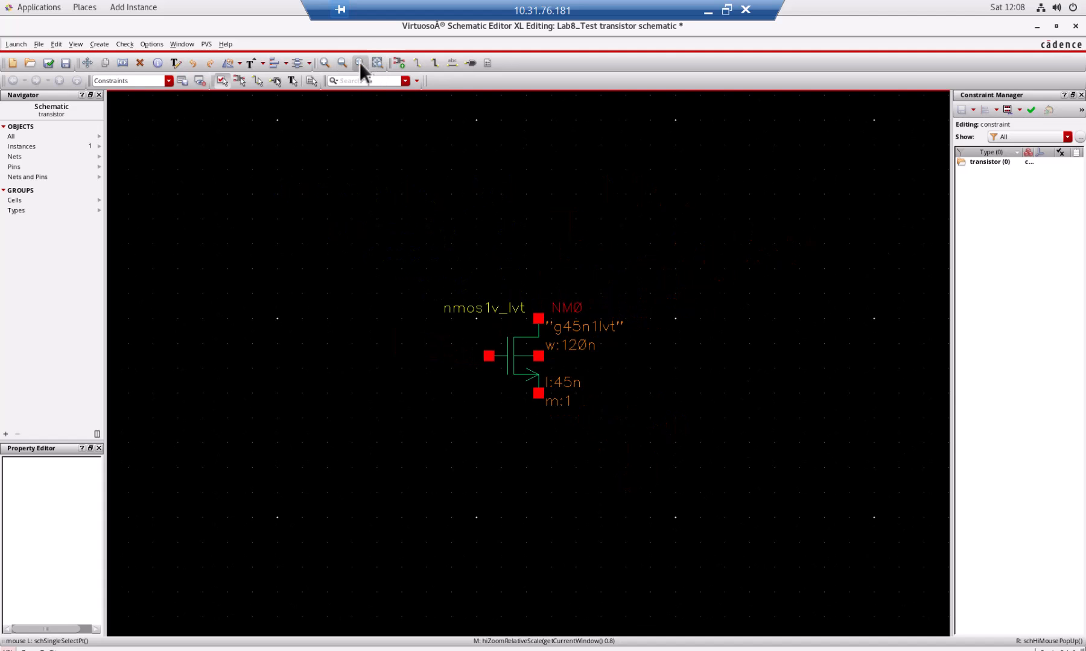
left_click(359, 62)
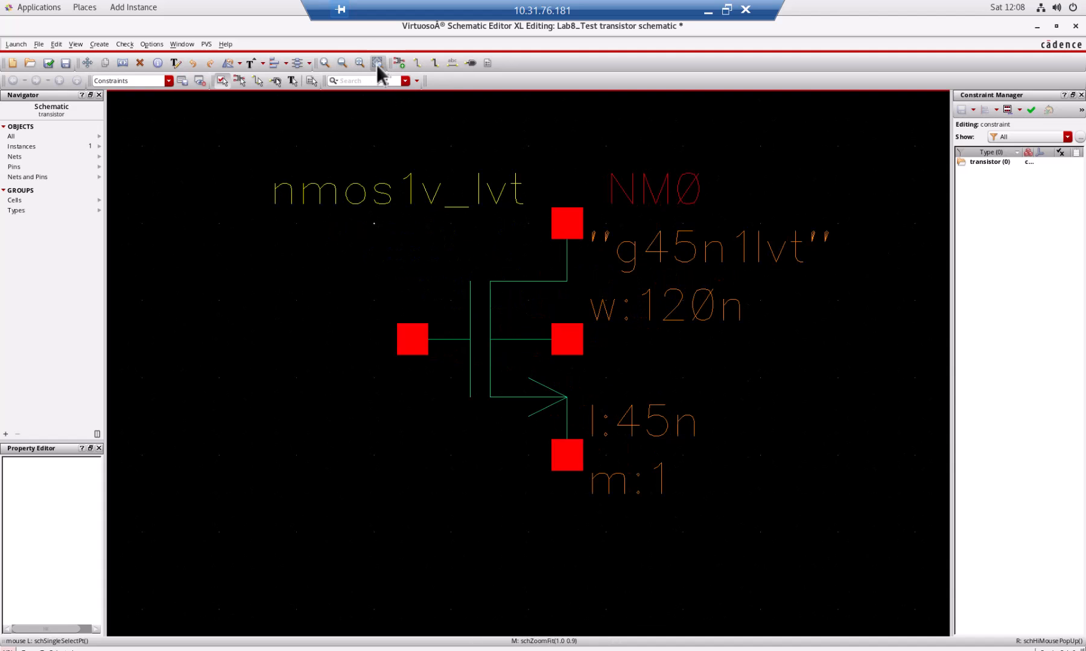
left_click(342, 63)
left_click(342, 62)
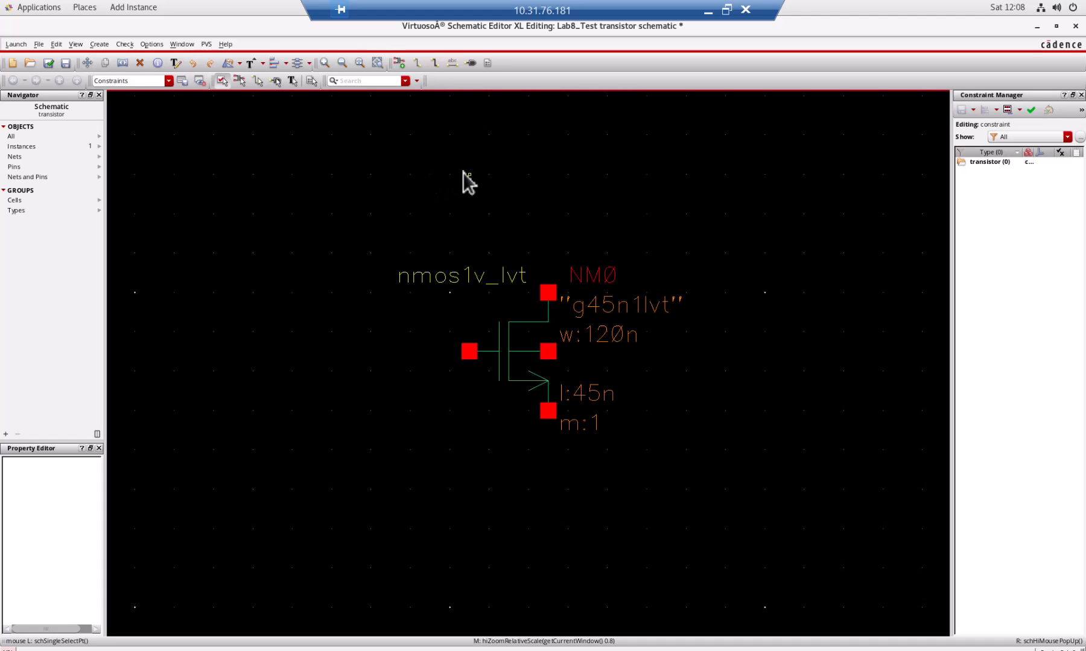
scroll(462, 172, "up", 3)
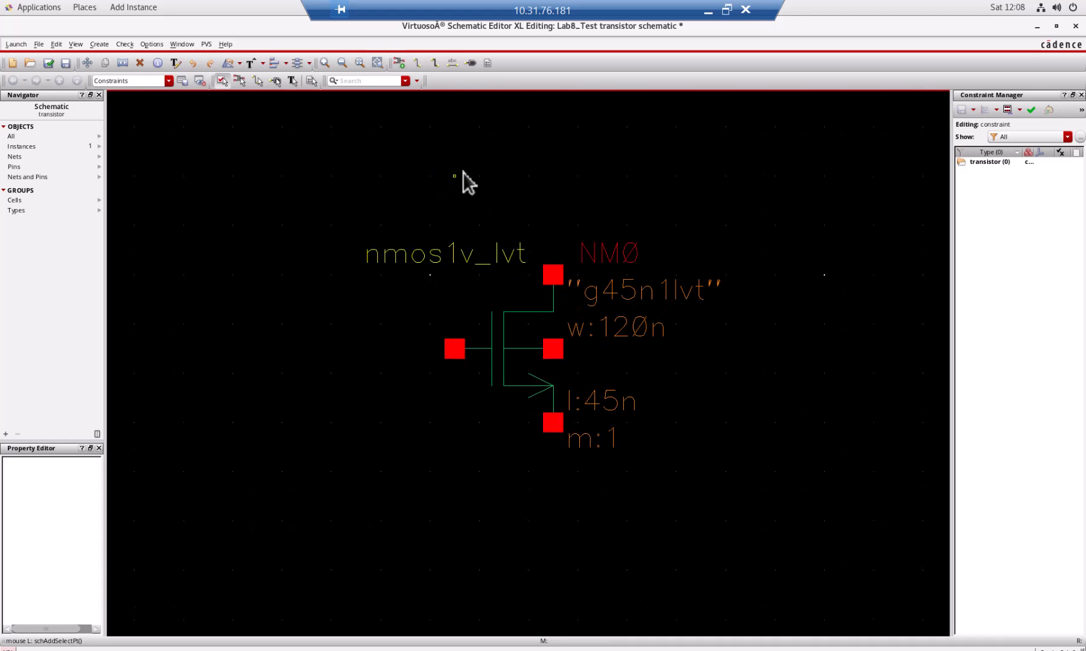
scroll(462, 172, "down", 4)
scroll(462, 172, "up", 3)
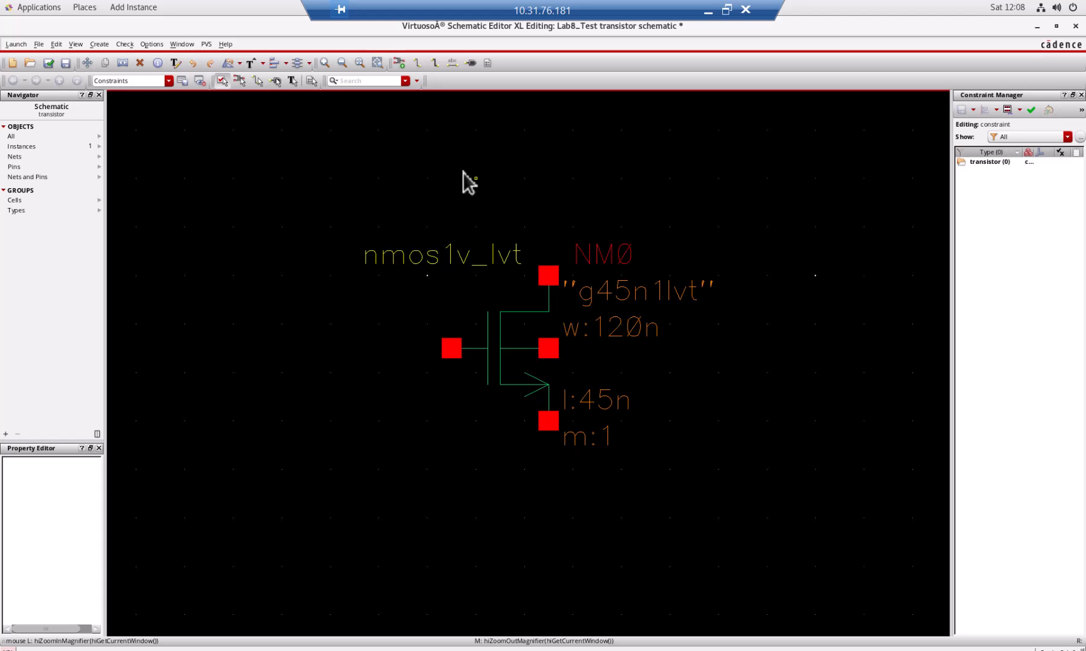
scroll(462, 172, "down", 3)
scroll(462, 172, "up", 4)
scroll(462, 172, "down", 3)
scroll(462, 172, "up", 3)
scroll(462, 172, "down", 1)
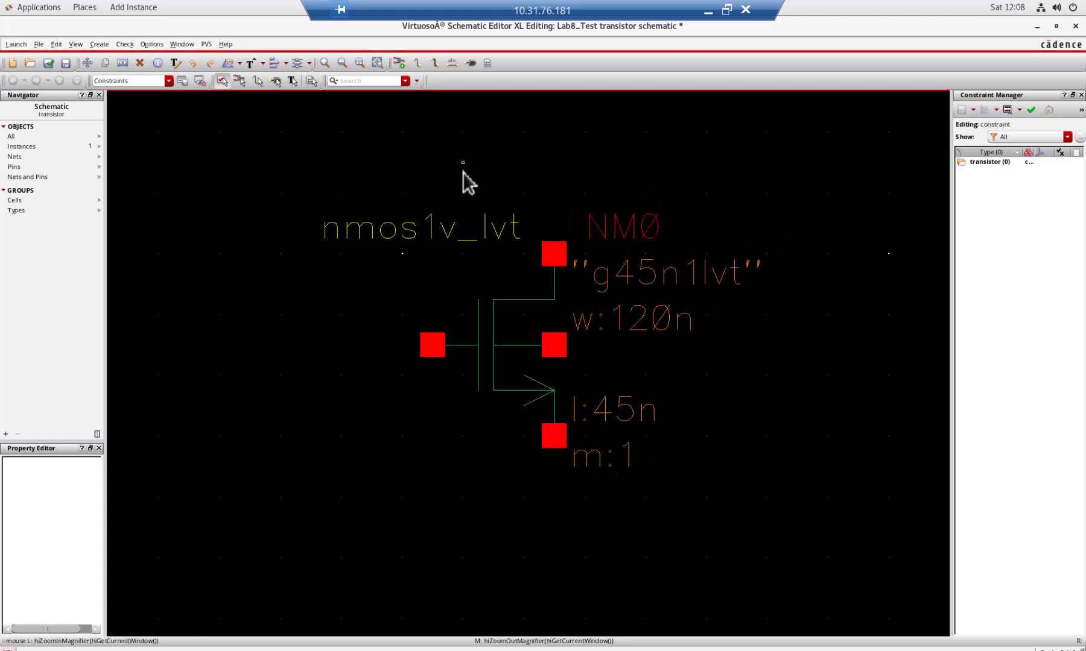
scroll(462, 172, "down", 1)
scroll(462, 172, "up", 2)
scroll(463, 172, "down", 1)
scroll(462, 172, "up", 1)
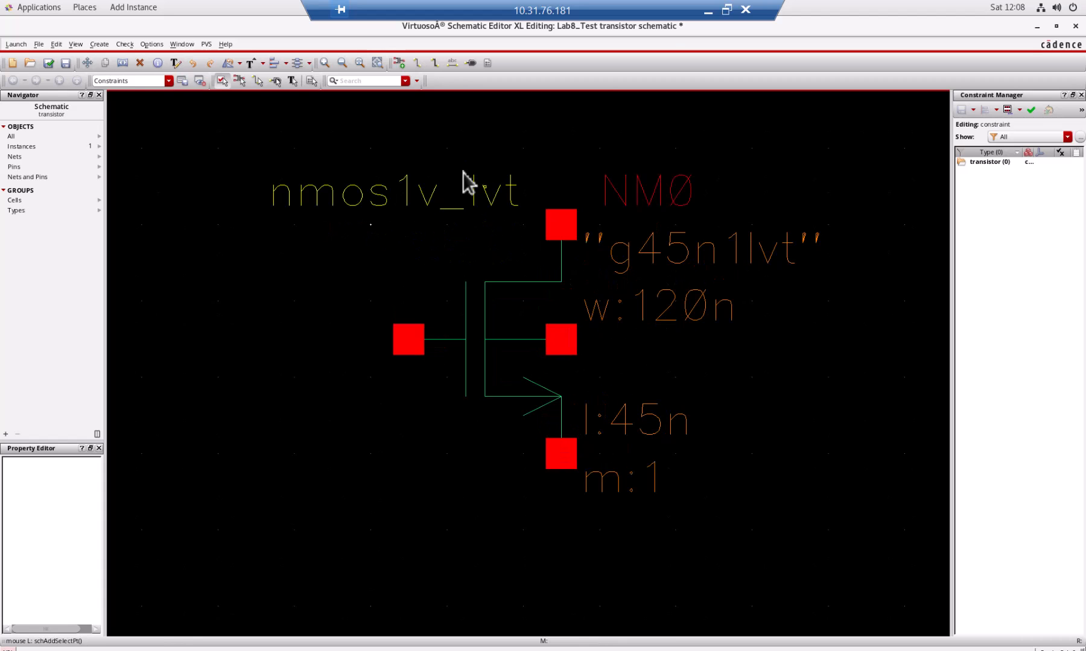
scroll(462, 172, "down", 2)
scroll(462, 172, "up", 3)
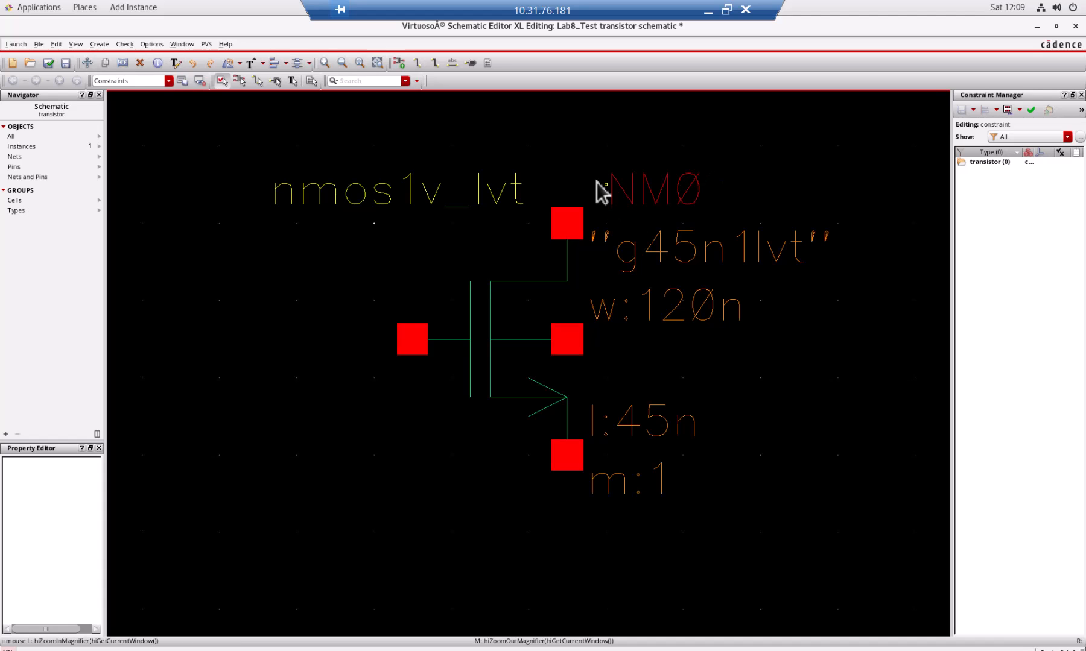
scroll(597, 181, "down", 2, "ctrl+shift")
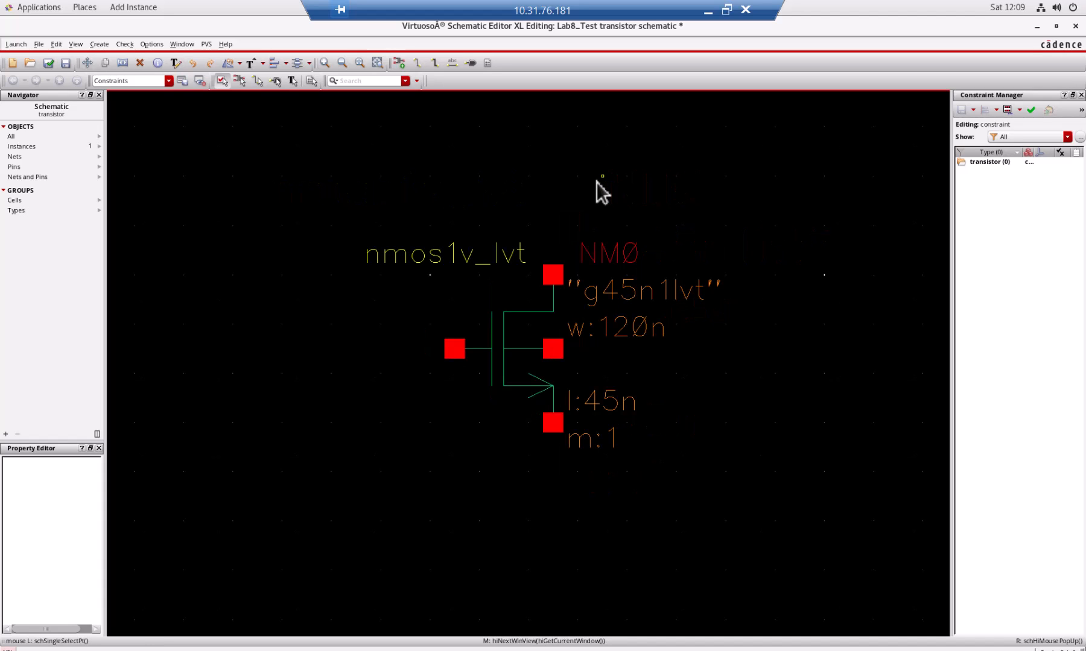
scroll(597, 181, "down", 1, "ctrl+shift")
scroll(597, 181, "up", 3, "ctrl+shift")
scroll(600, 192, "down", 3, "ctrl+shift")
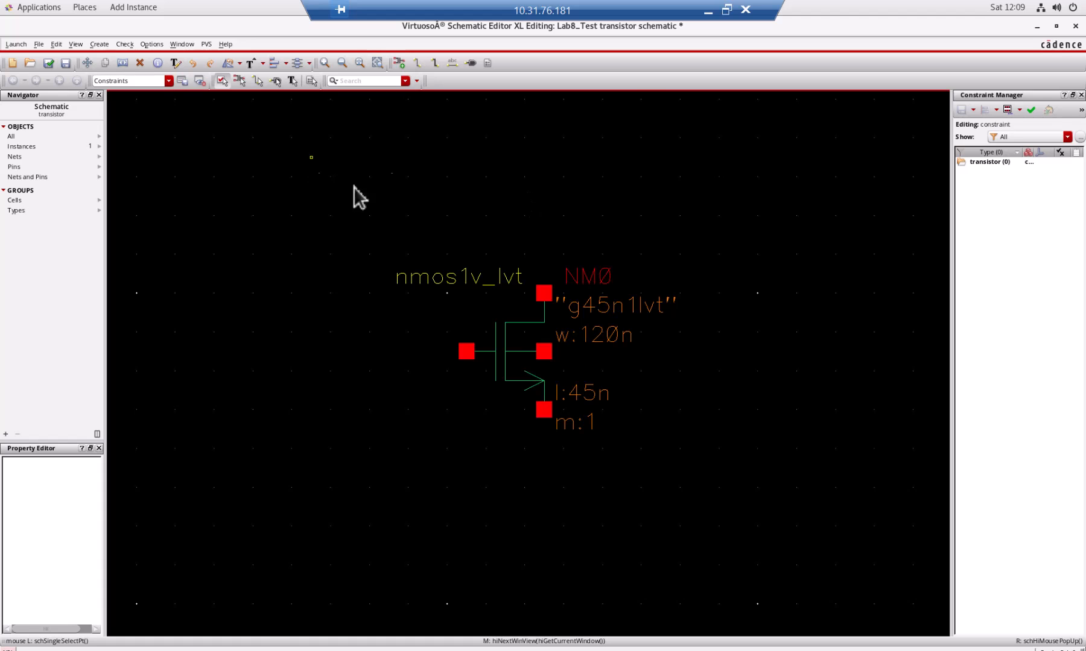
Switch to the lab manual in Word, check the drain and gate supply settings for the gm circuit, and return to the schematic editor.
left_click(727, 9)
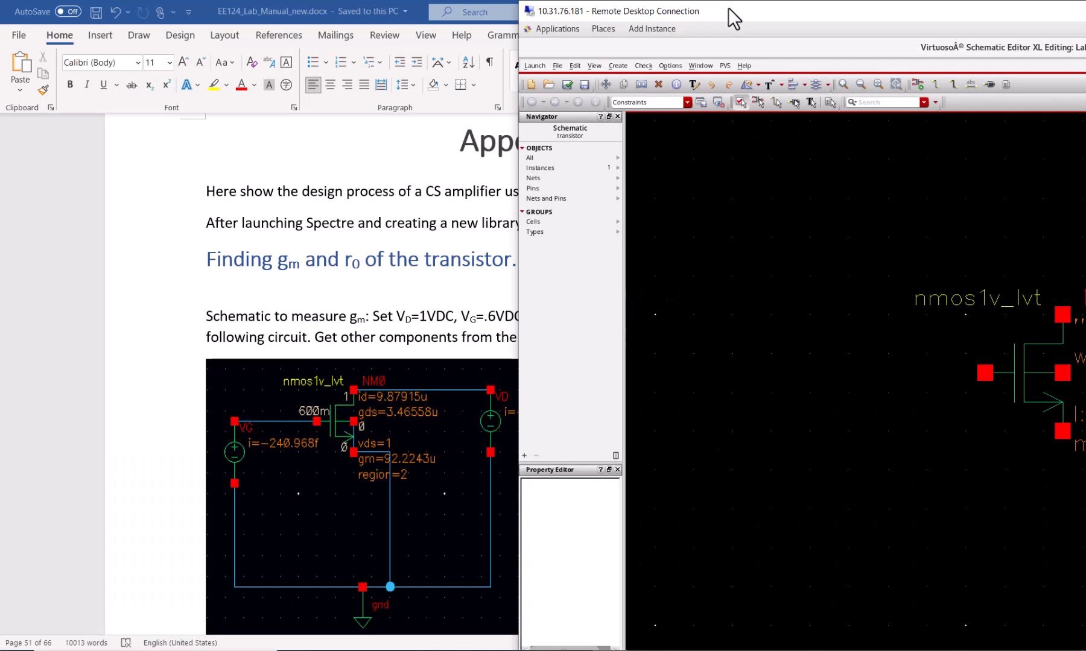
left_click(434, 335)
left_click_drag(404, 320, 440, 325)
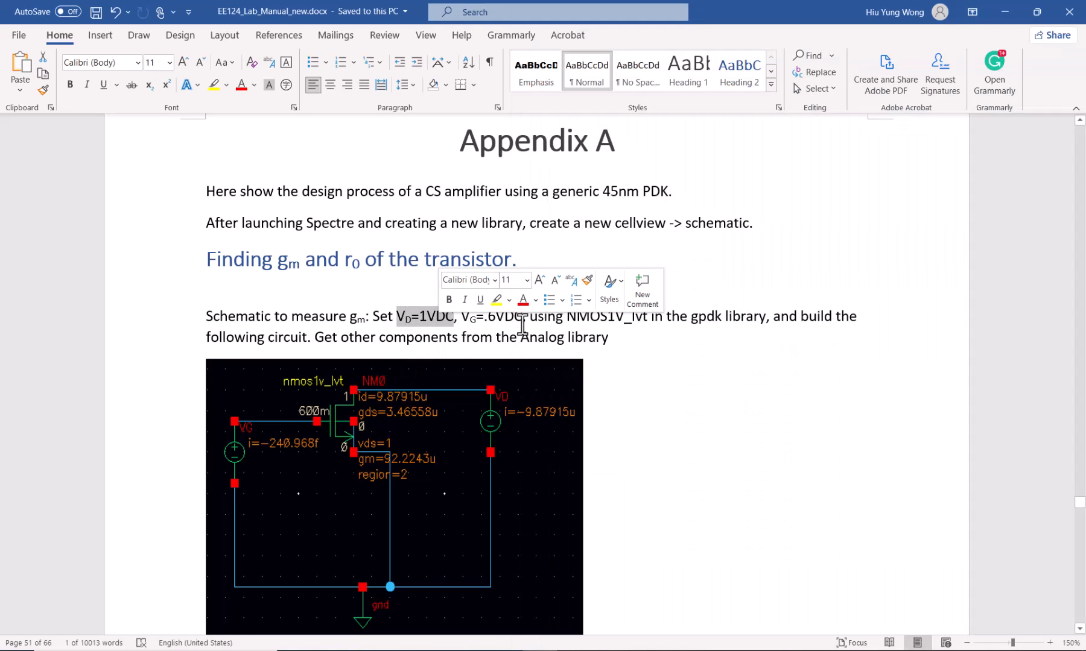
key("alt+Tab")
double_click(933, 15)
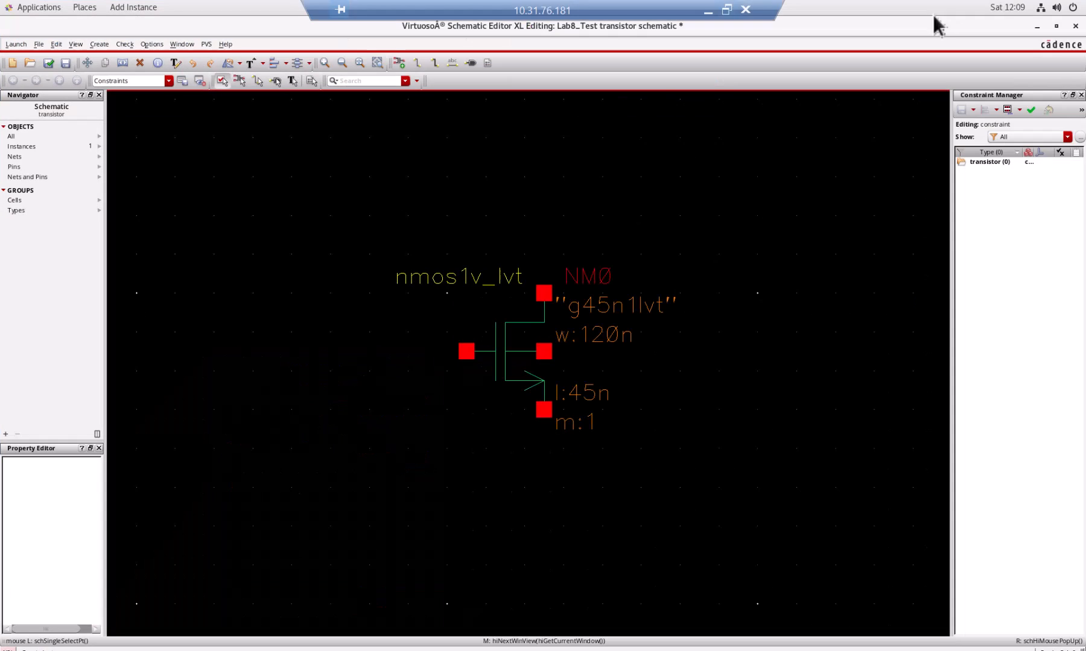
Start adding an instance, browse the analogLib library and search its cells for vds, checking the manual's circuit for the source needed.
left_click(398, 64)
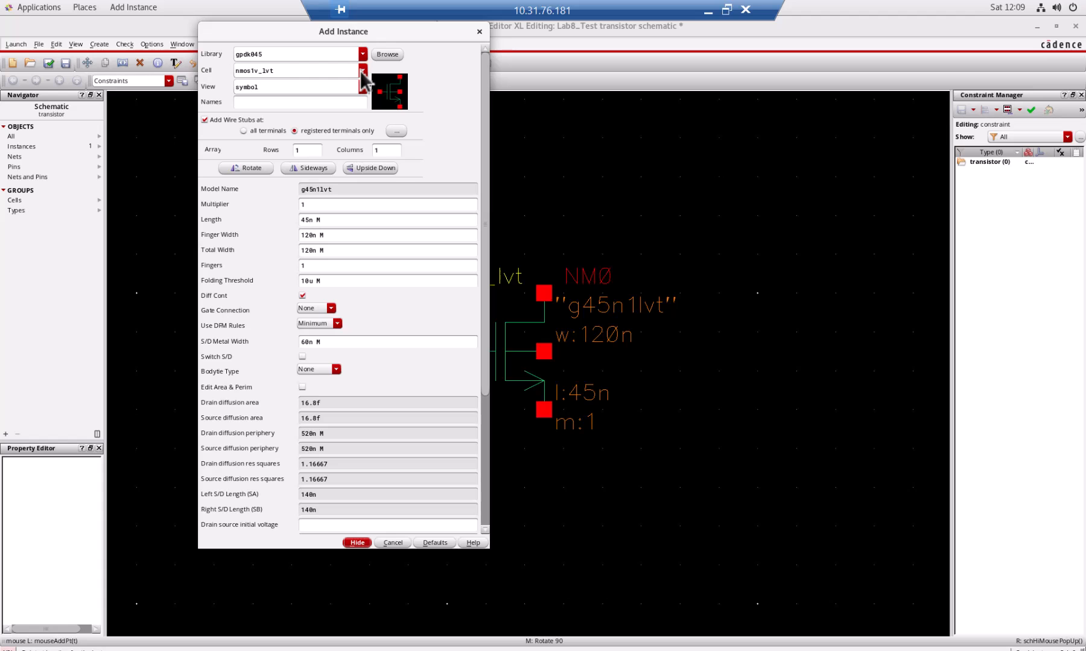
left_click(384, 58)
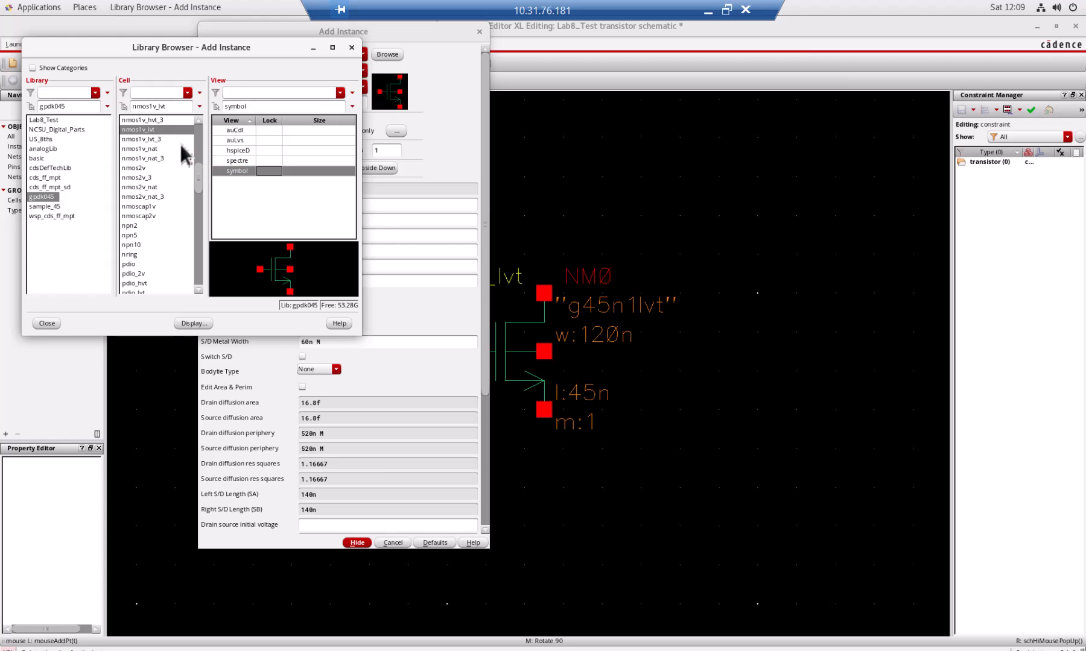
left_click(63, 149)
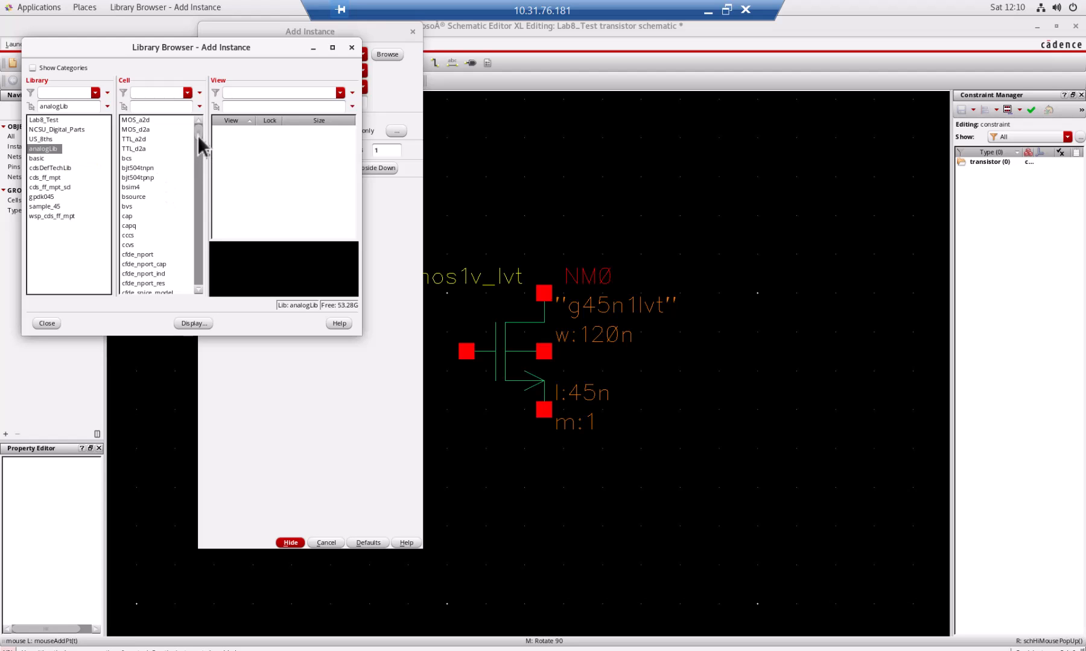
left_click_drag(199, 135, 191, 277)
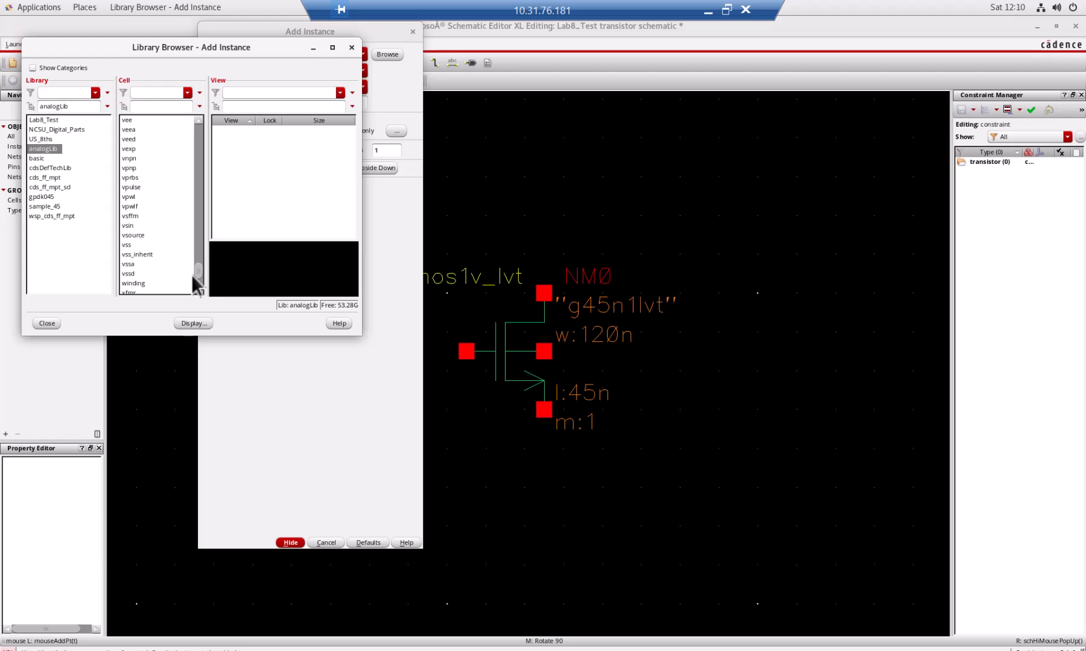
left_click(179, 106)
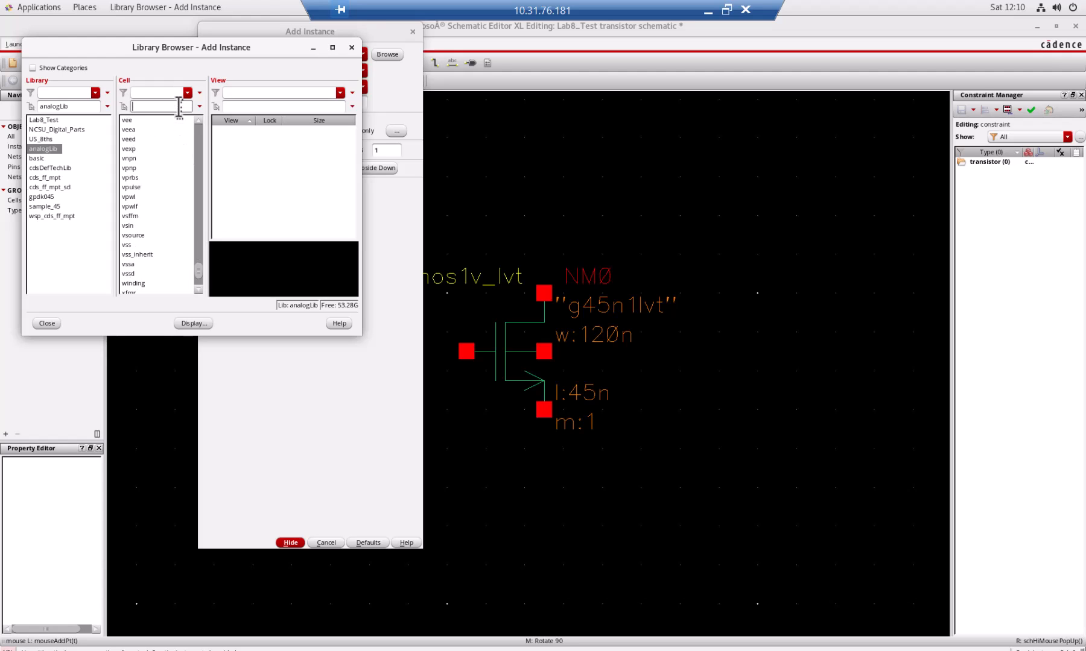
type("vds")
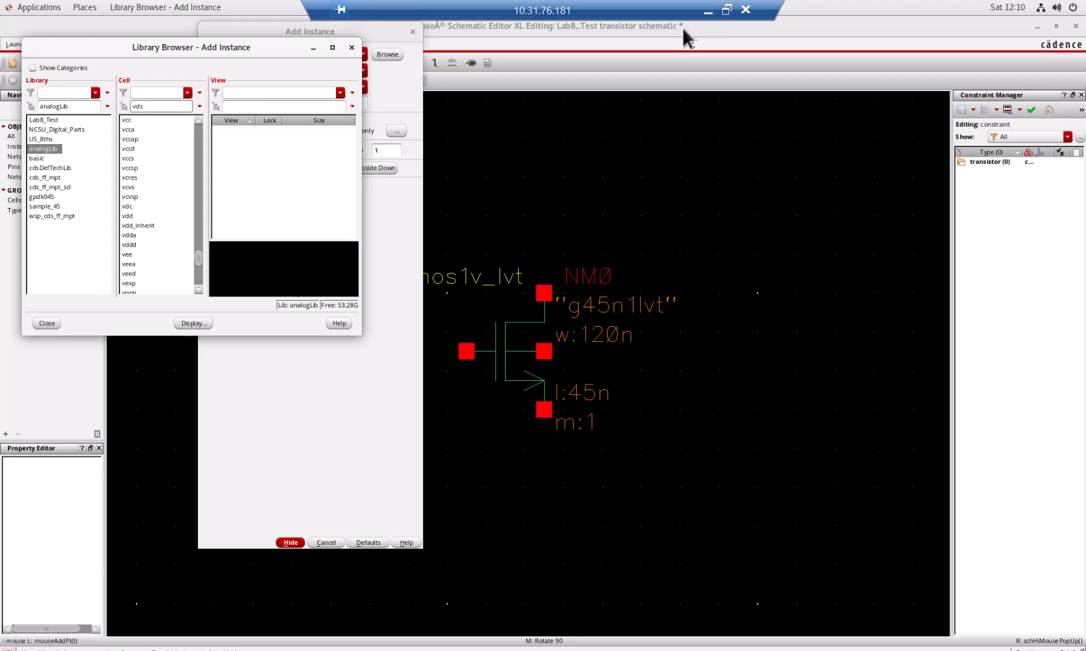
left_click(726, 9)
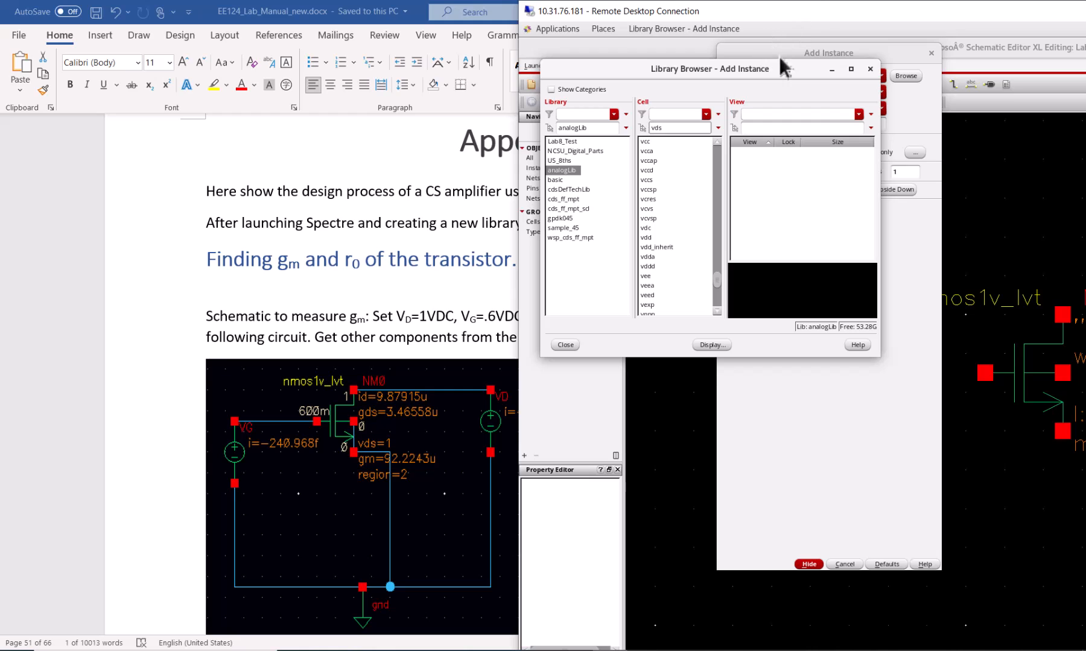
double_click(815, 12)
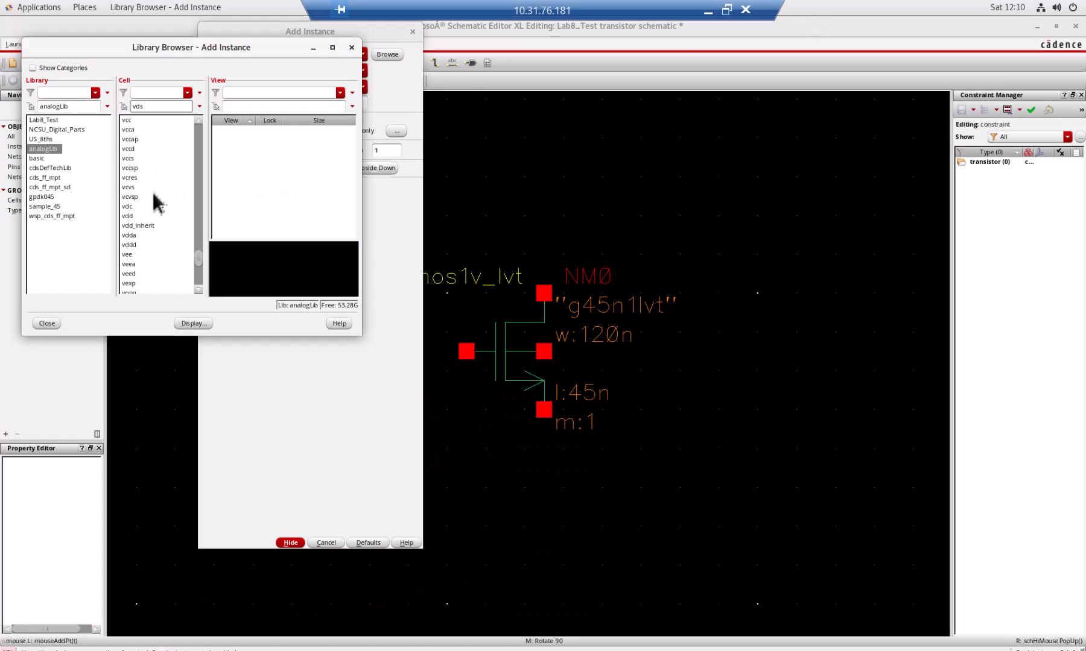
Choose the vdc cell and place one source to the right of the transistor and another to its left.
left_click(134, 207)
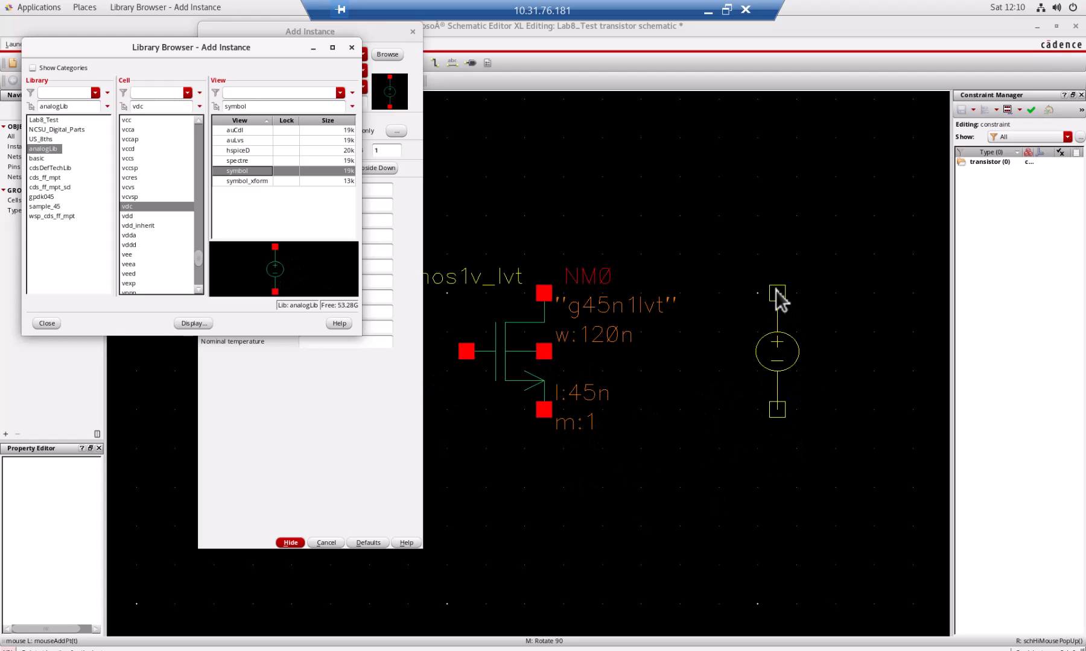
left_click(775, 290)
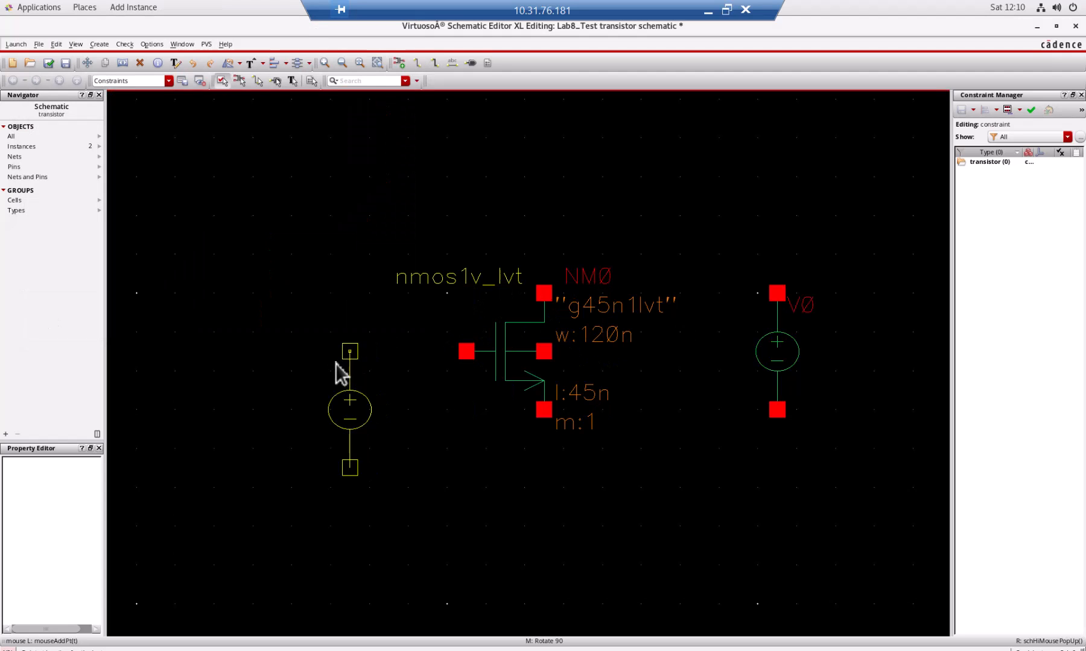
left_click(312, 361)
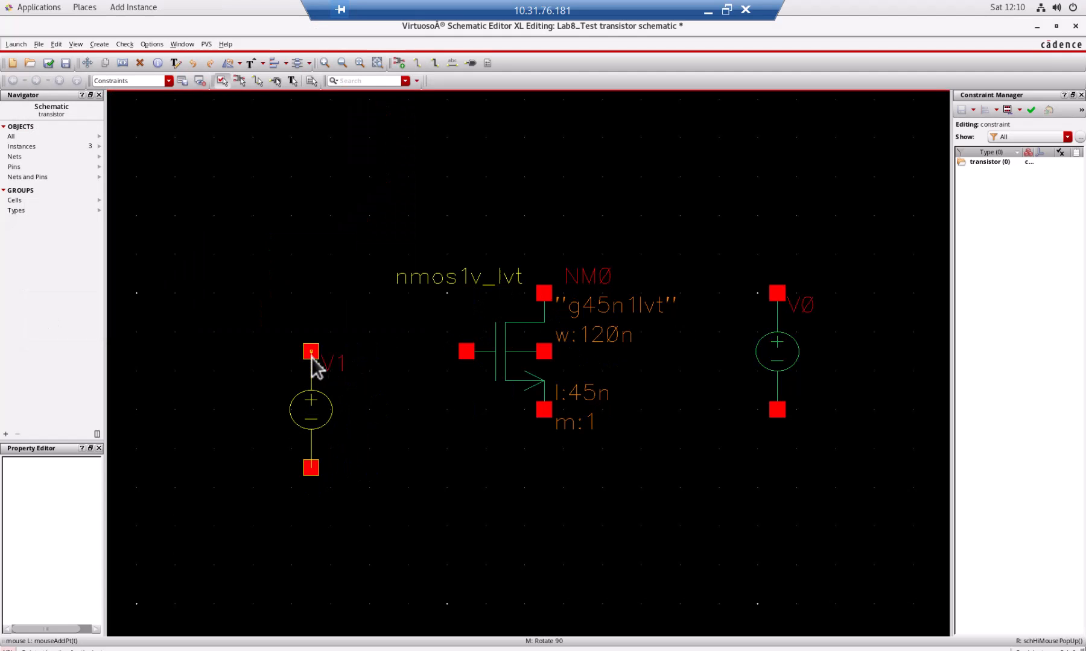
key("Escape")
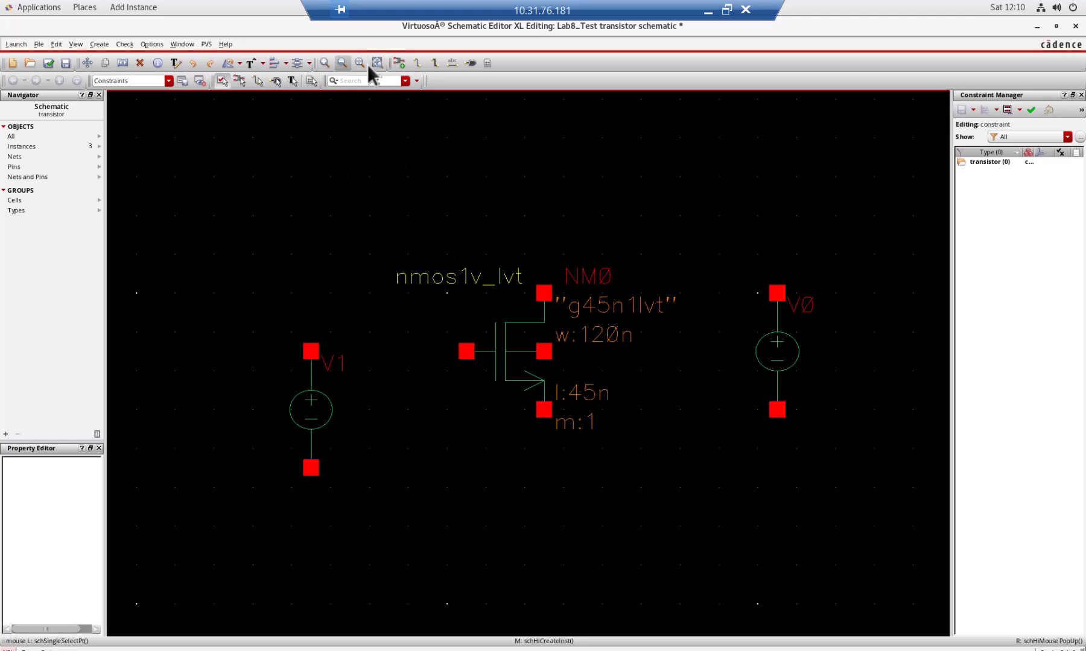
Add a gnd symbol from the analogLib library directly below the transistor's source terminal.
left_click(398, 63)
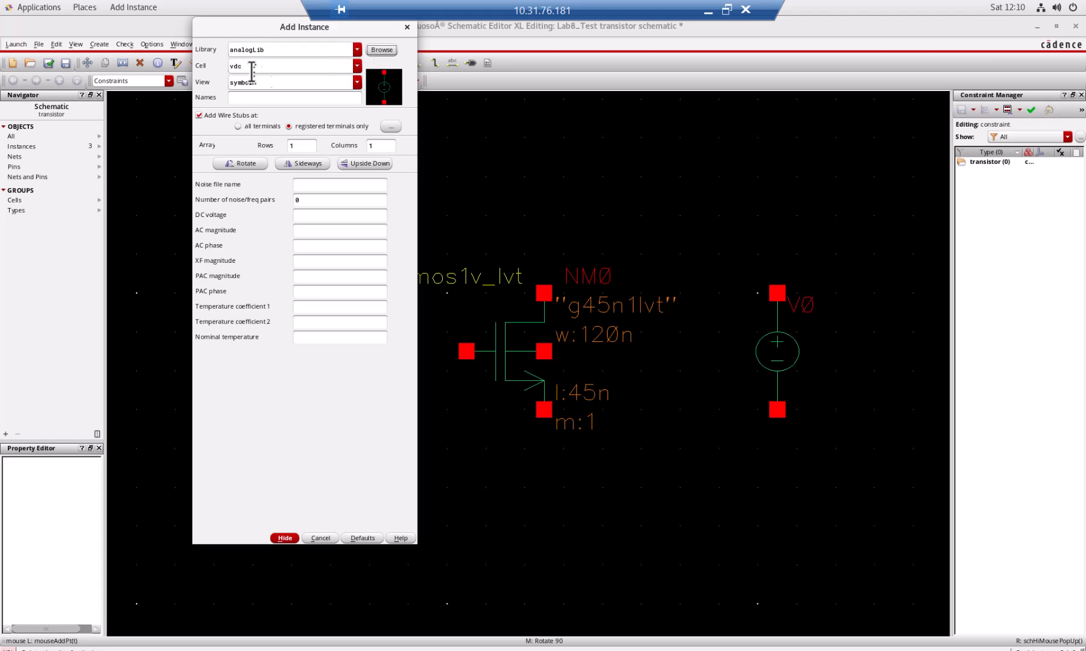
left_click(380, 51)
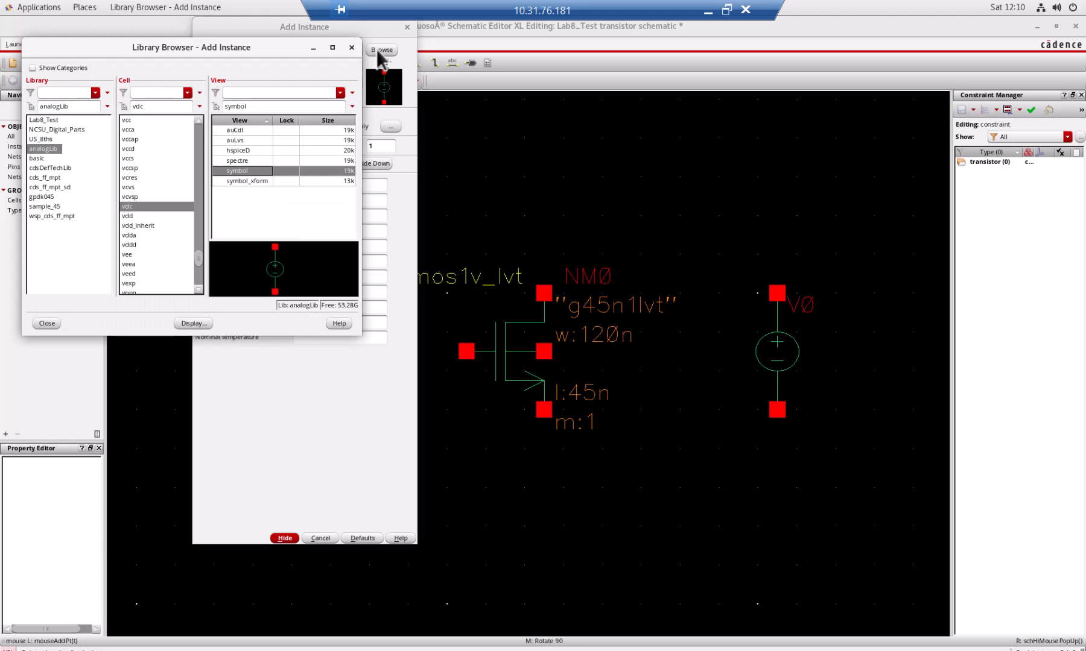
double_click(156, 107)
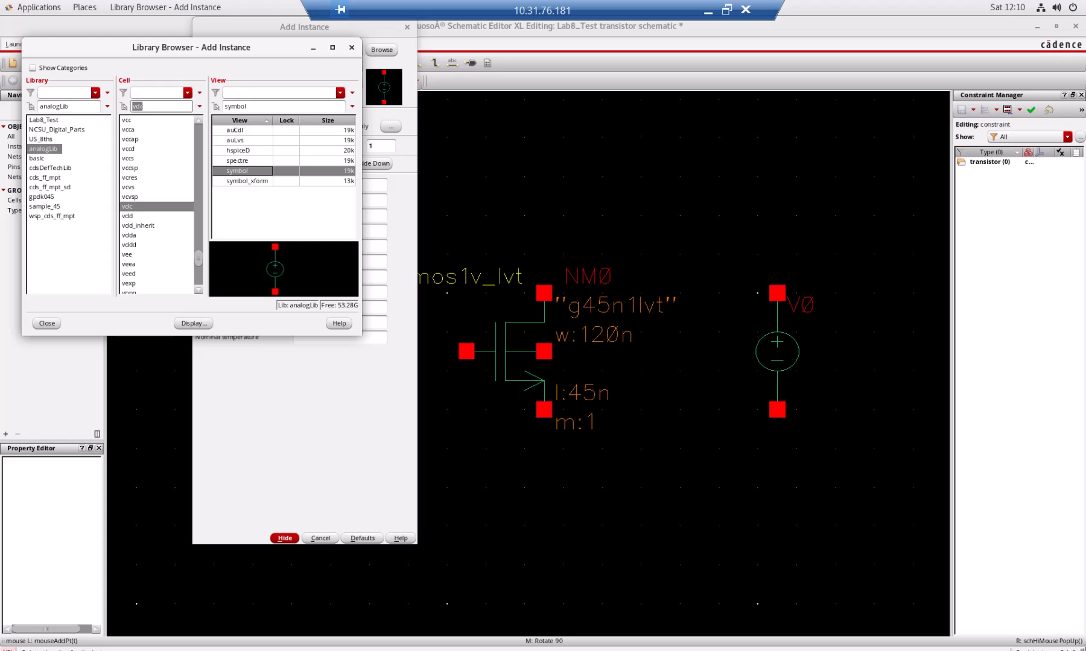
type("gnd")
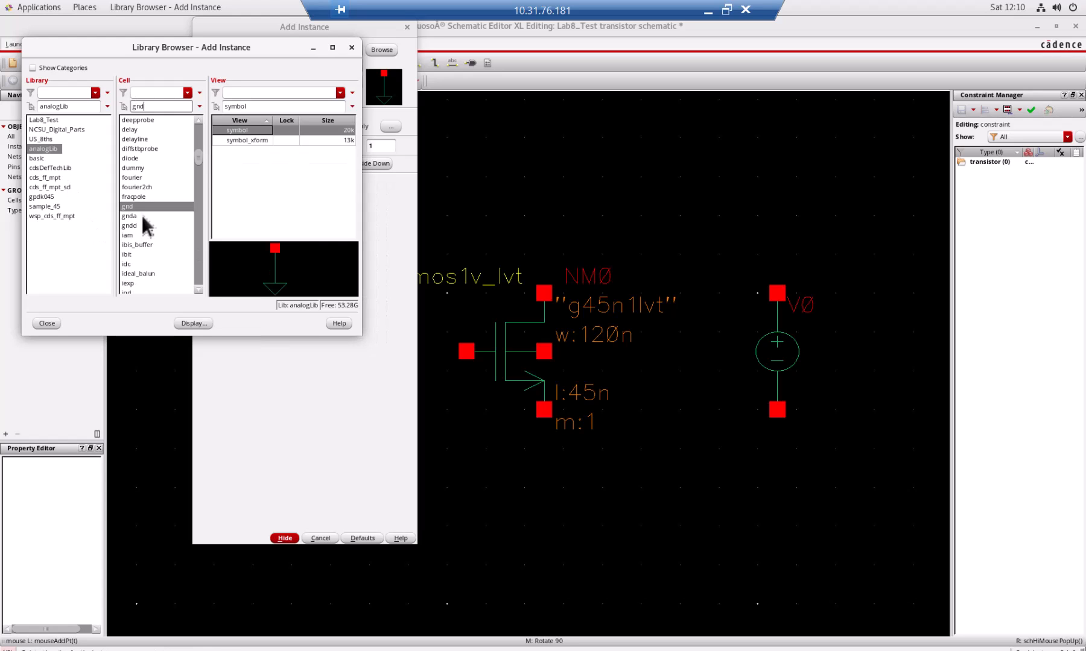
left_click(145, 208, "ctrl")
left_click(145, 208)
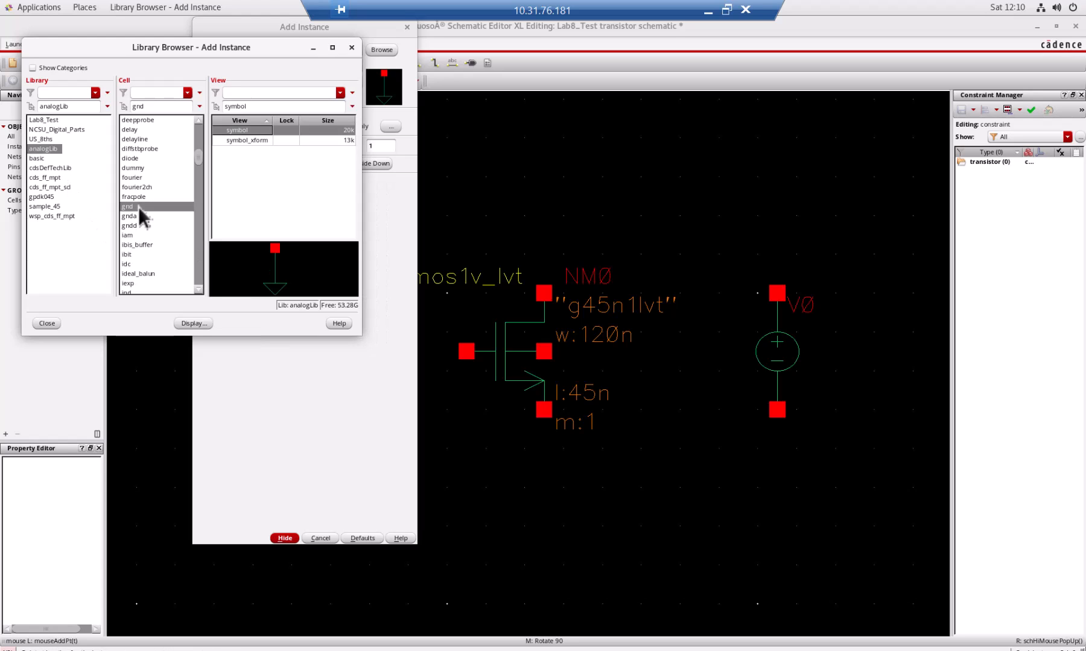
left_click(545, 507)
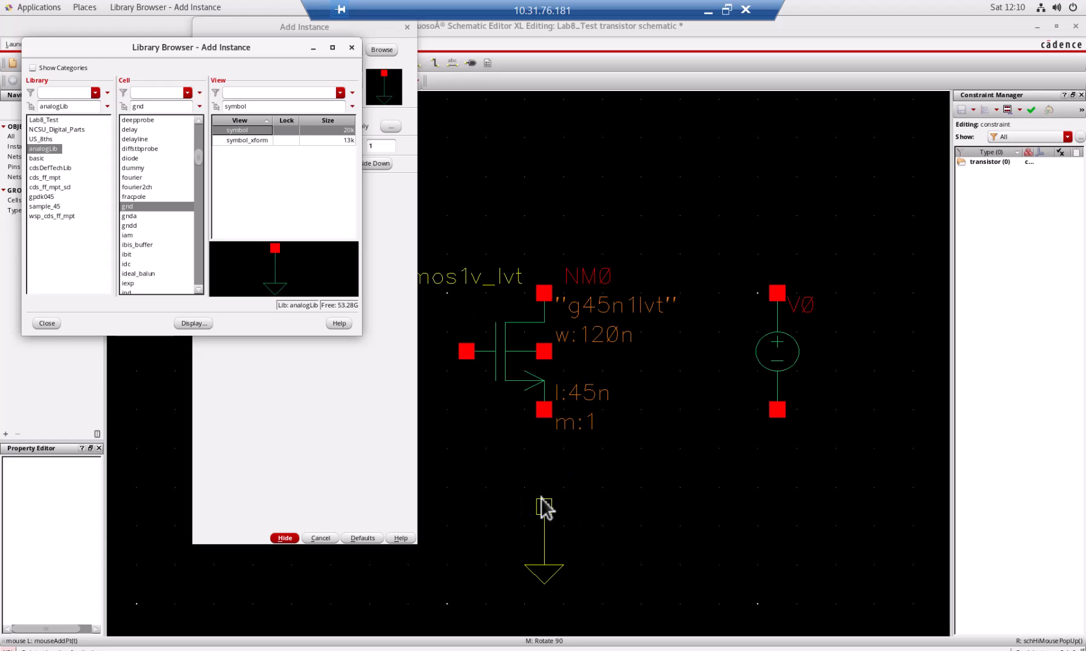
key("Escape")
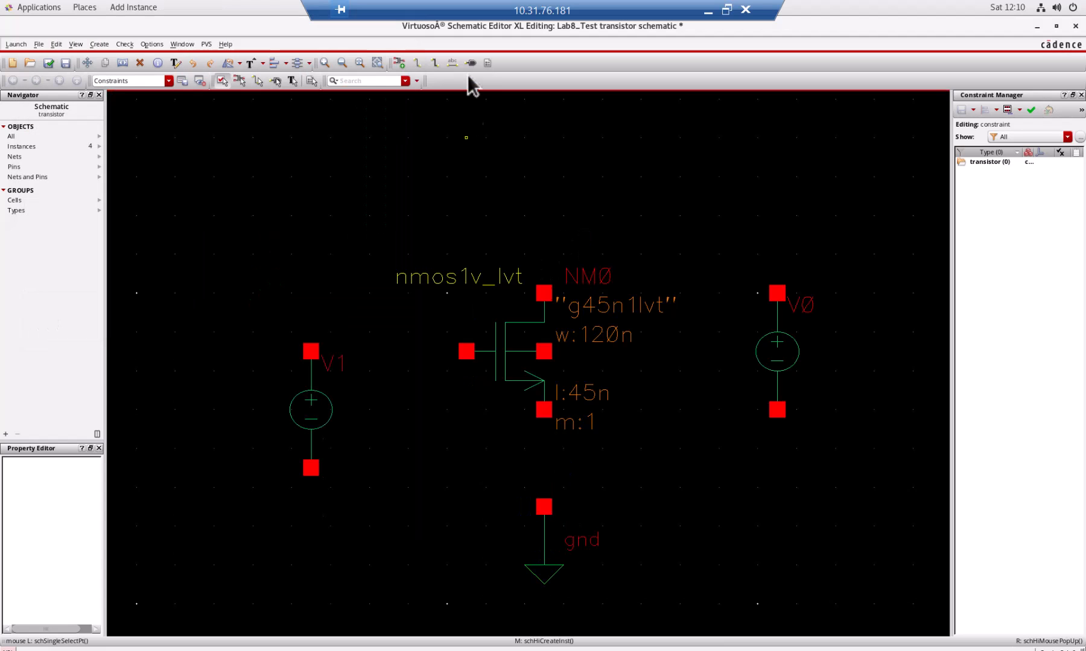
Wire the negative terminals of both vdc sources to the gnd symbol below the transistor.
left_click(418, 64)
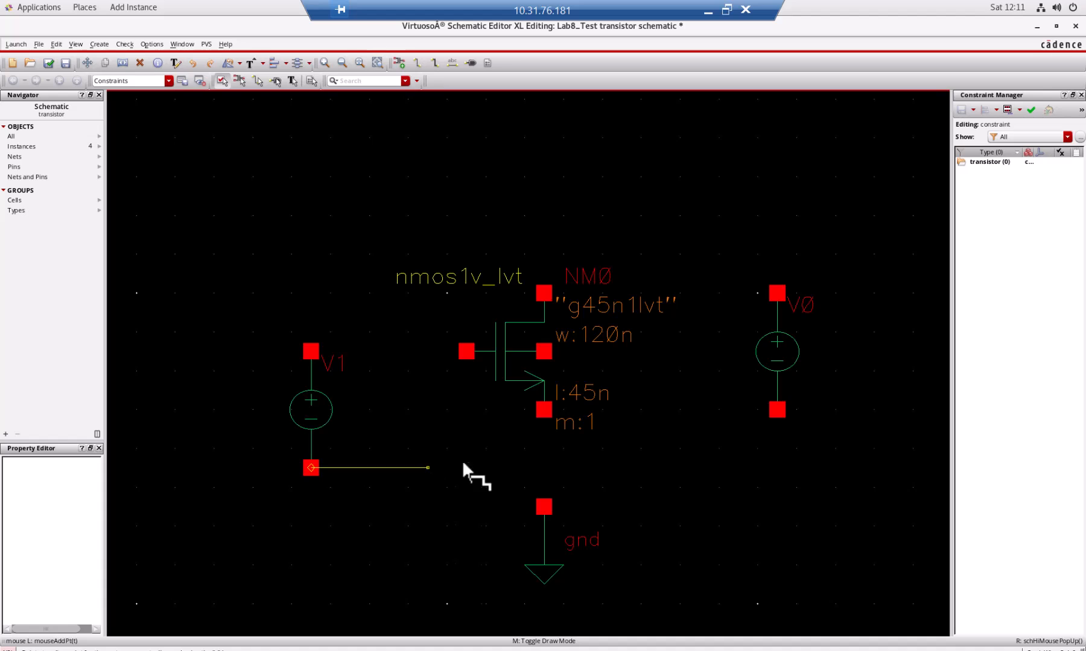
left_click(543, 507)
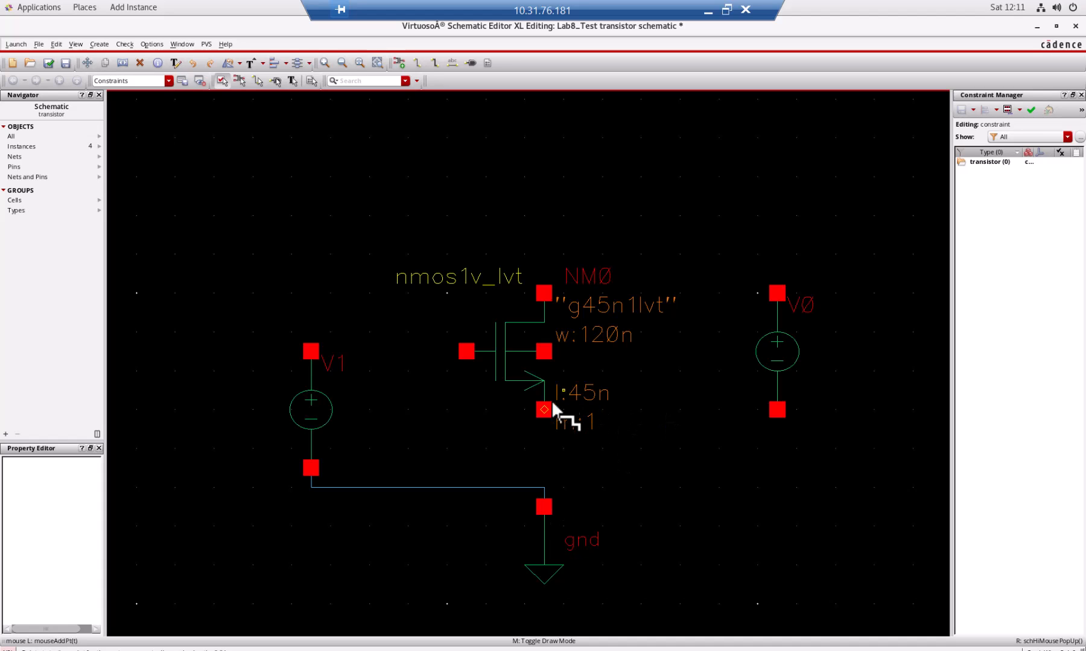
left_click(780, 410)
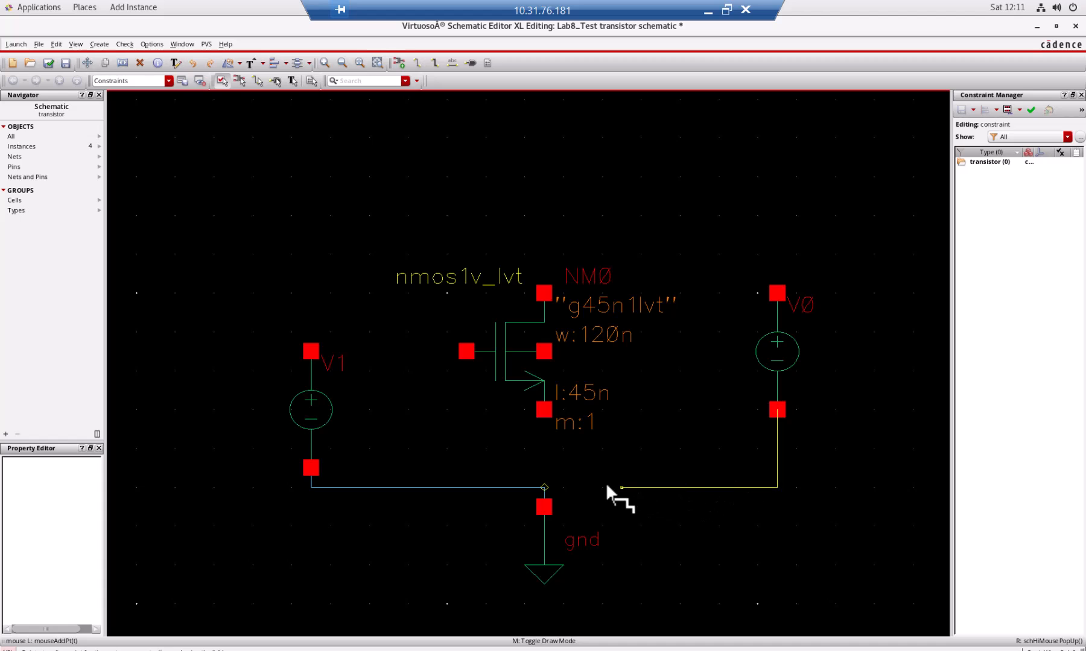
left_click(543, 487)
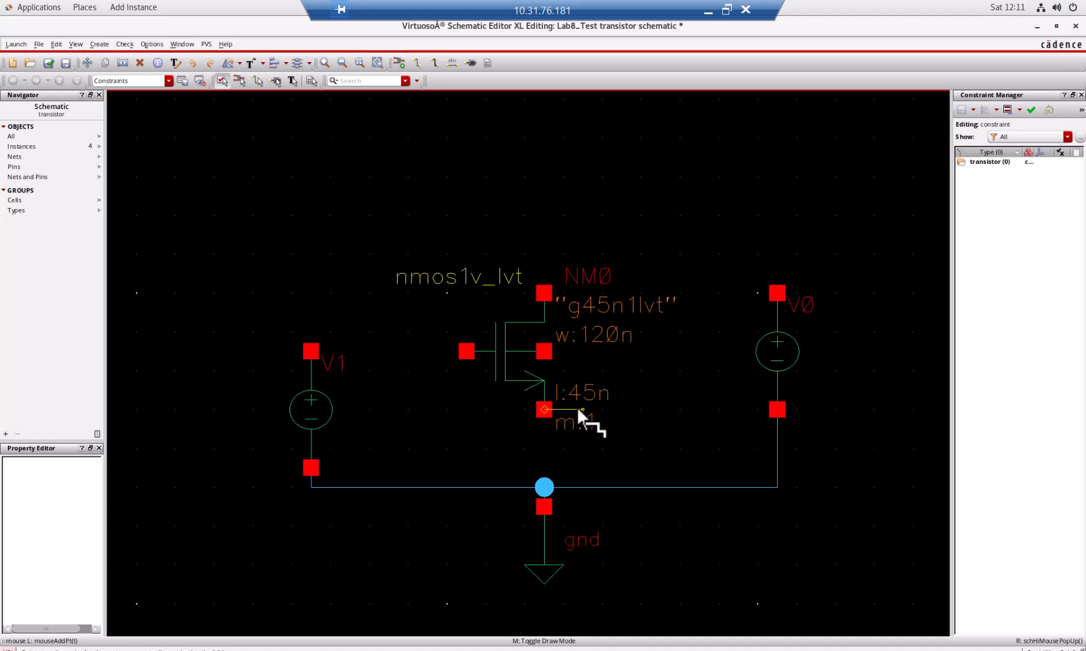
Wire the transistor's source terminal to the ground line and join its body terminal to that source wire.
double_click(601, 410)
left_click(599, 485)
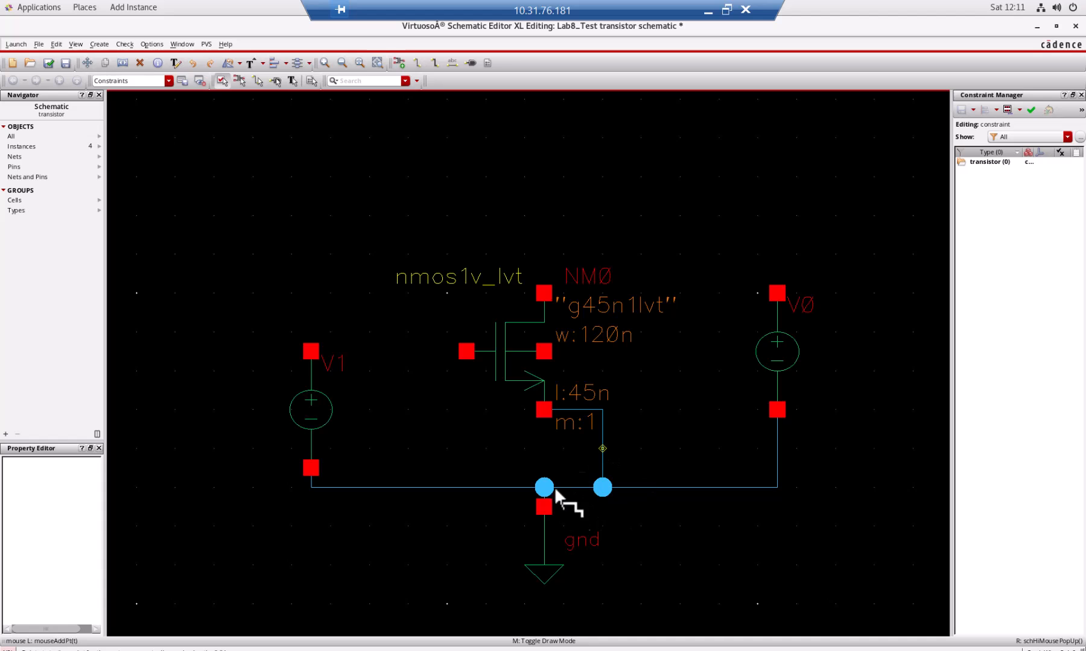
left_click(544, 351)
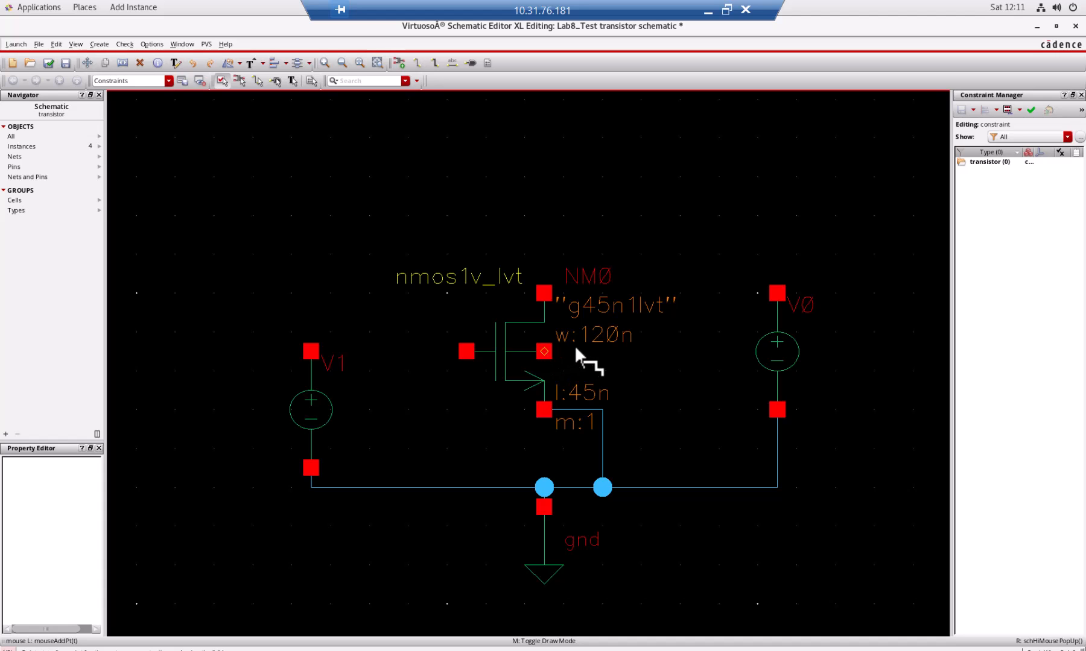
left_click(602, 410)
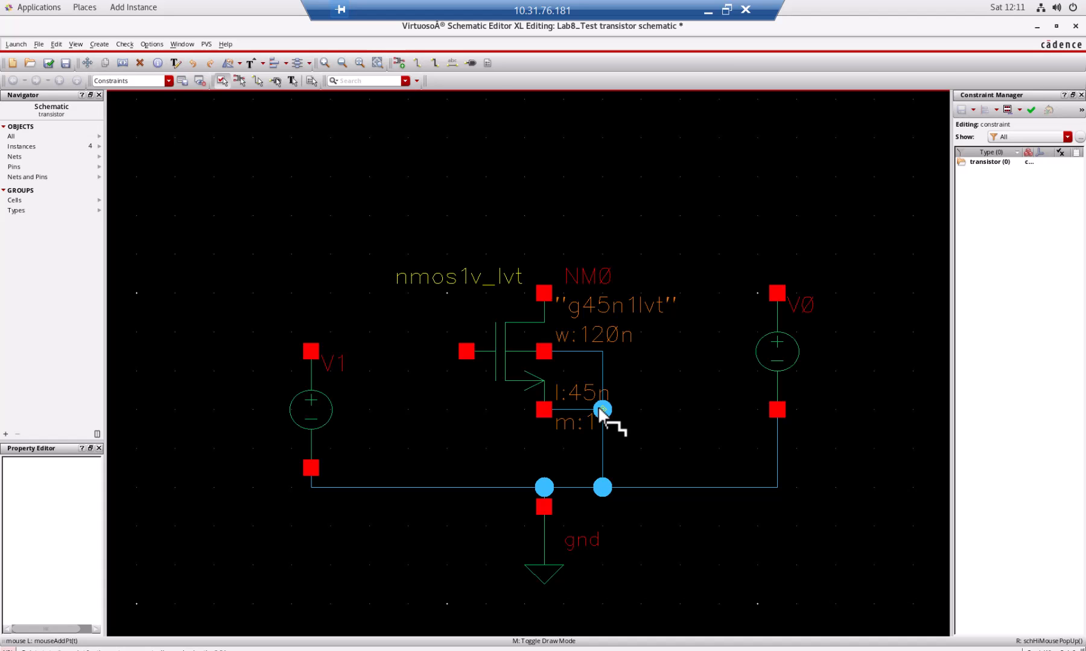
Wire V1's positive terminal to the transistor's gate and the drain to V0's positive terminal, and end wiring.
left_click(311, 351)
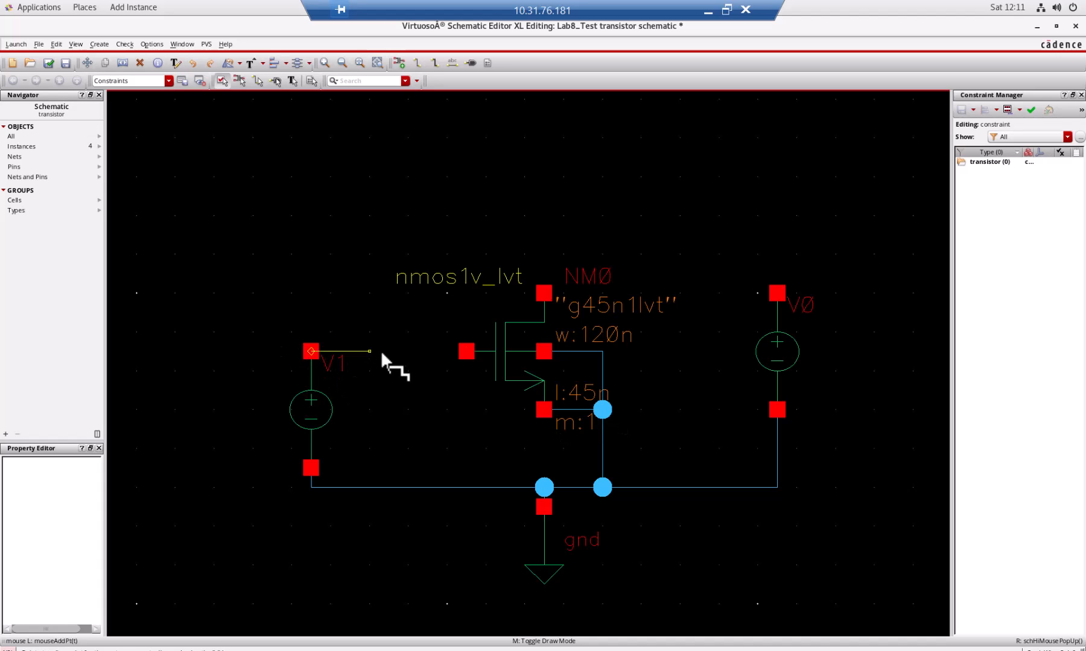
left_click(466, 351)
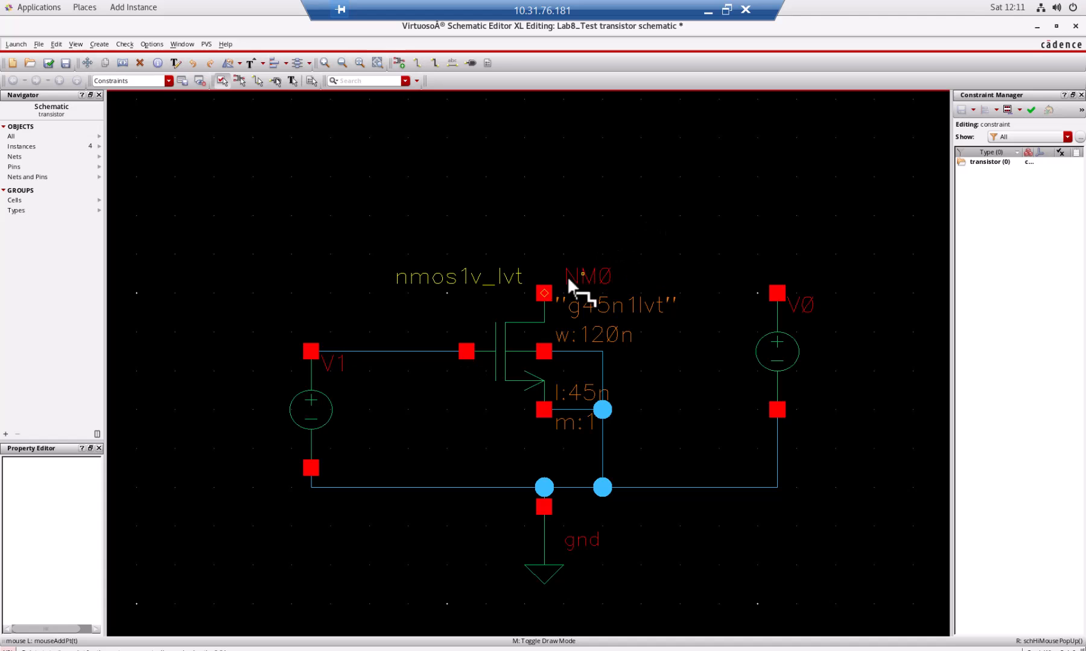
left_click(544, 294)
left_click(778, 294)
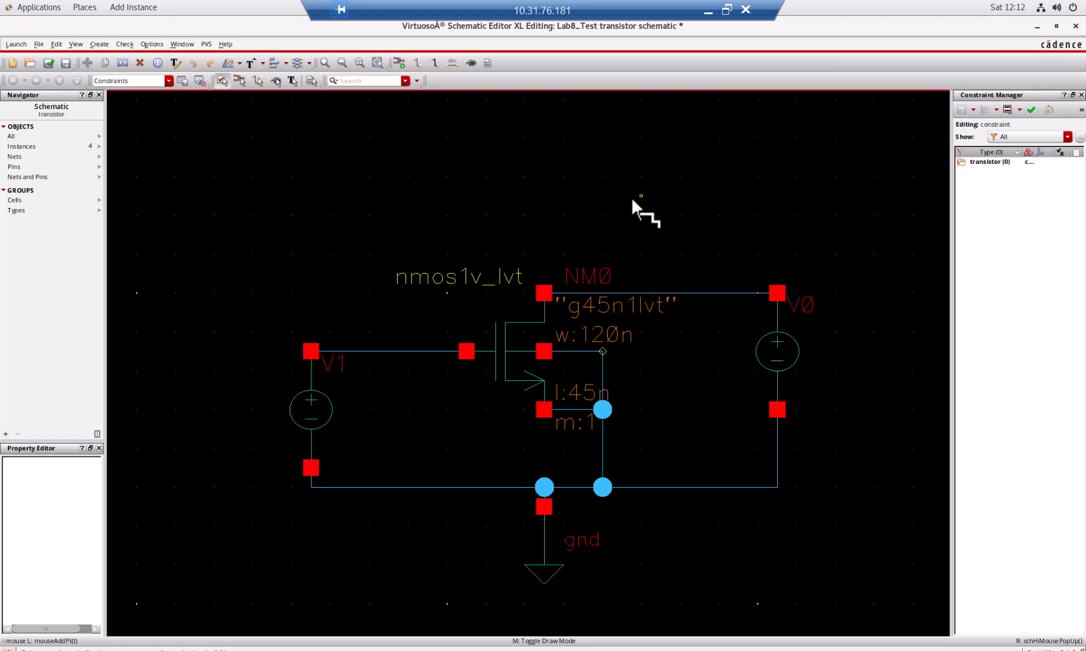
key("Escape")
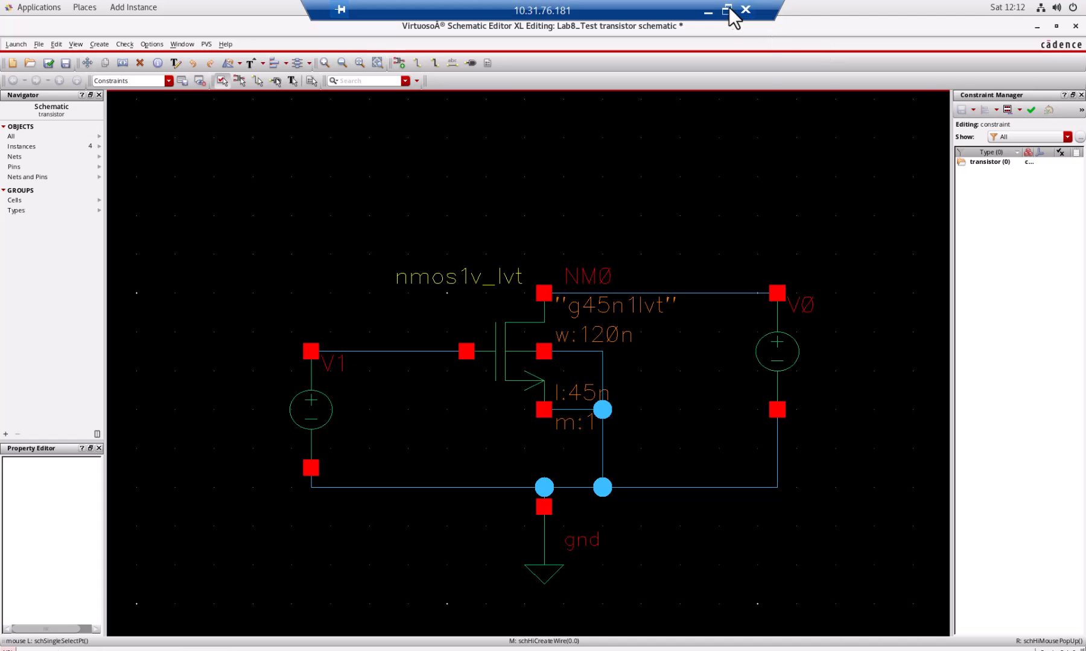
Switch to the lab manual in Word, check the VD and VG values for the gm circuit, and return to the schematic editor.
left_click(727, 9)
left_click(432, 326)
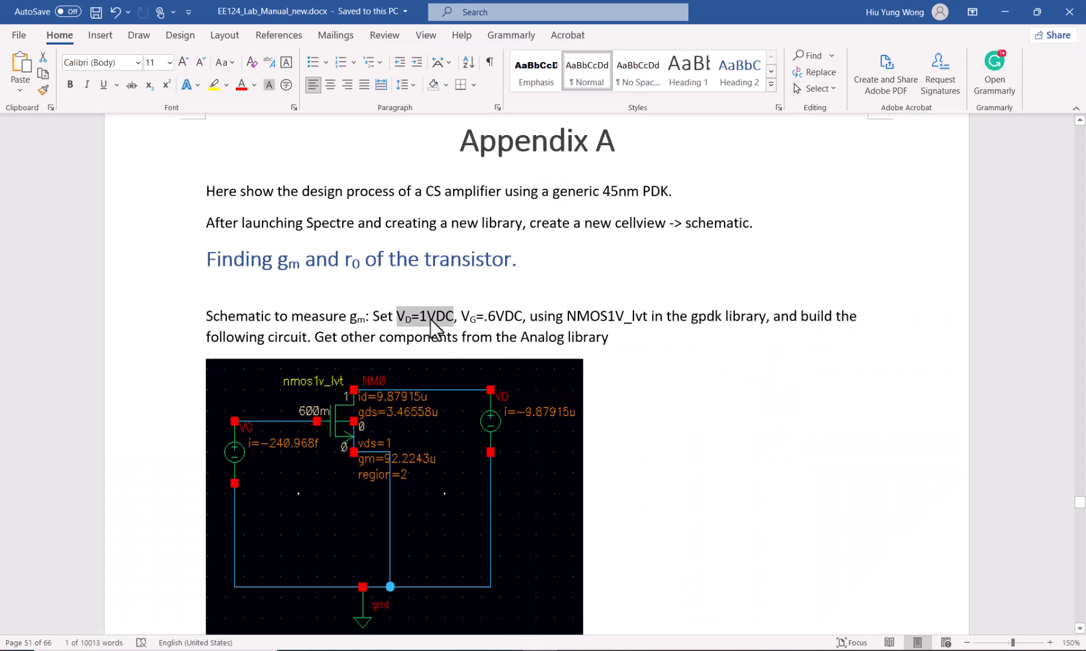
left_click(418, 322)
left_click_drag(460, 320, 411, 317)
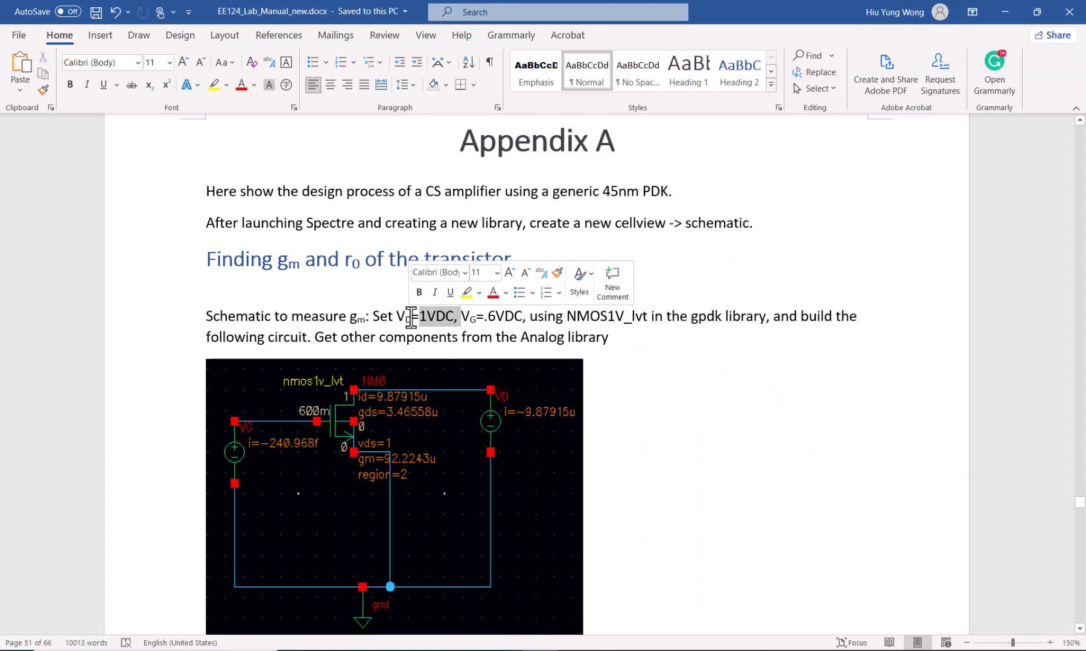
left_click(485, 328)
key("alt+Tab")
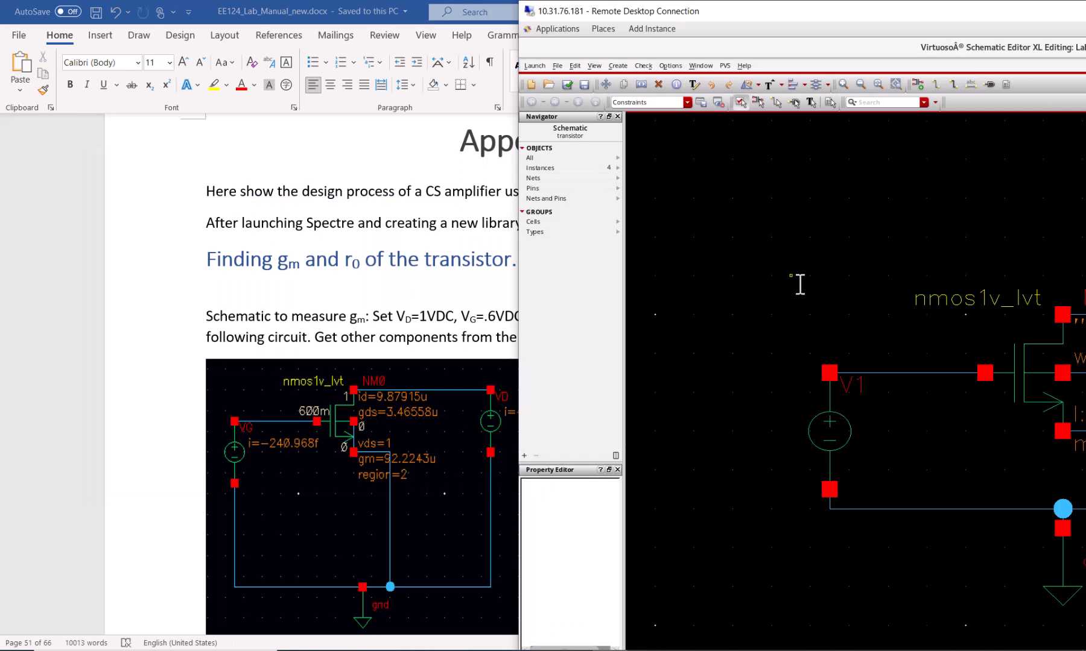
double_click(959, 11)
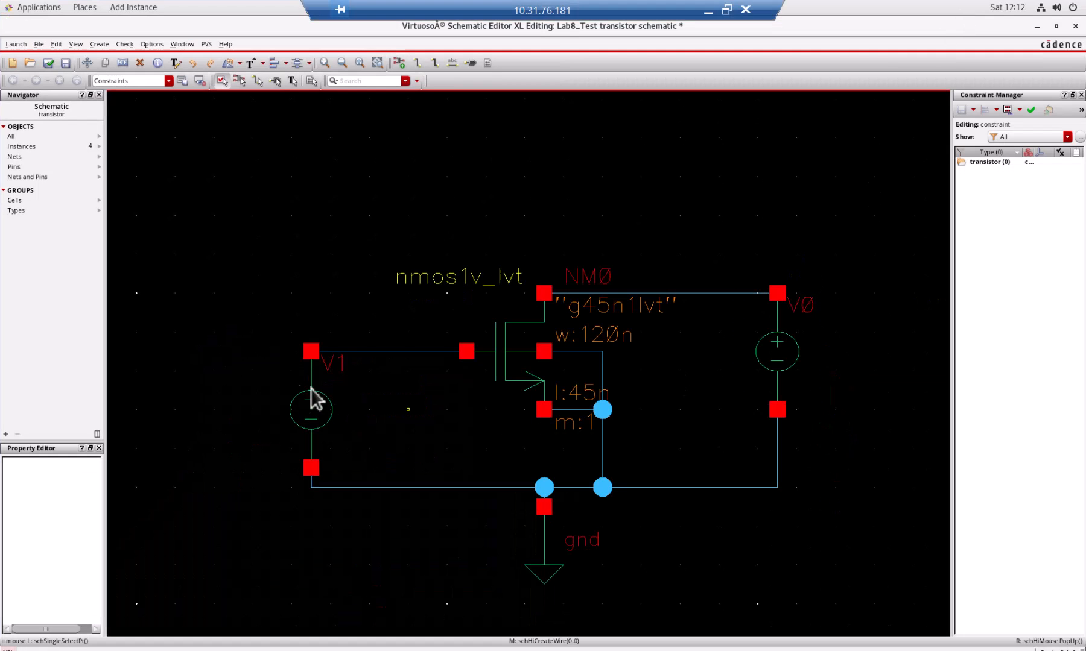
Set the DC voltage of the gate source V1 to 0.6 in its object properties.
left_click(326, 417)
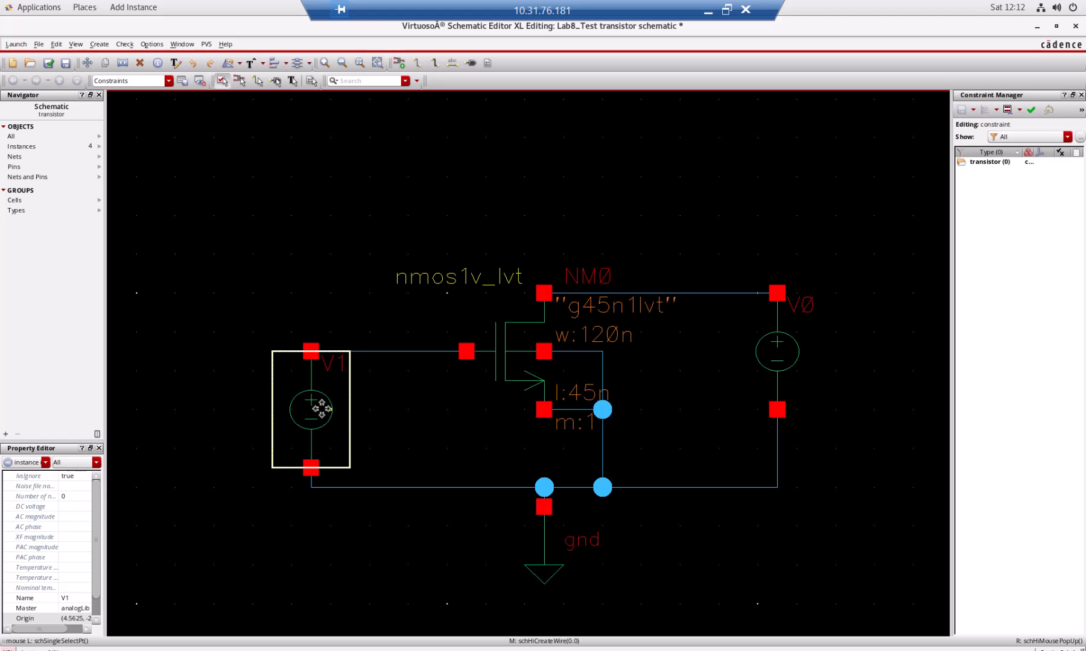
right_click(321, 407)
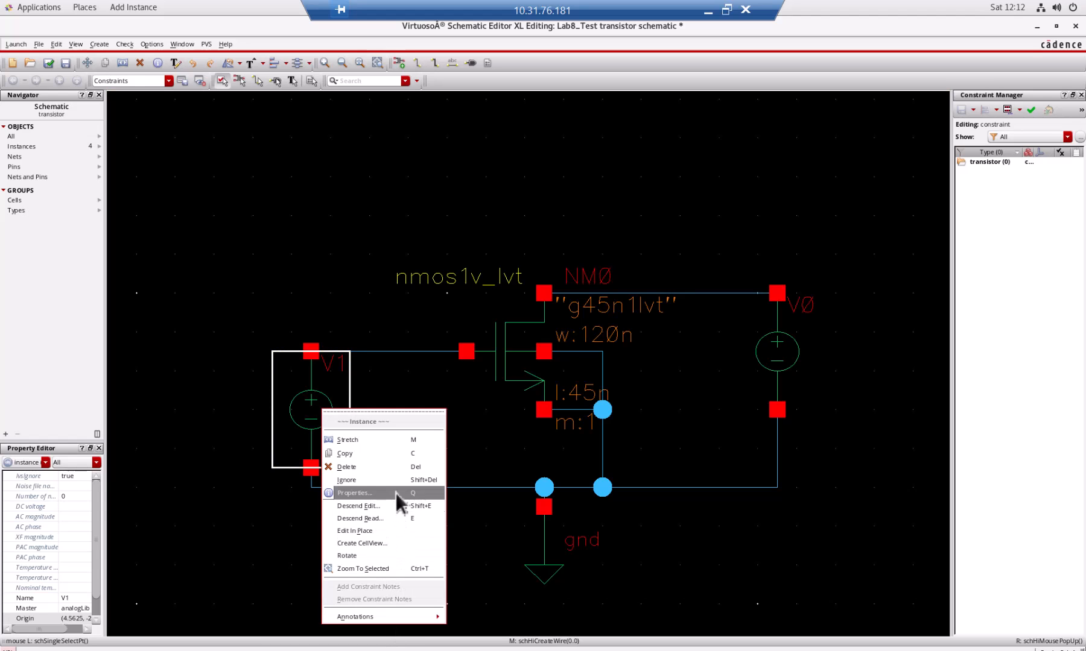
left_click(299, 367)
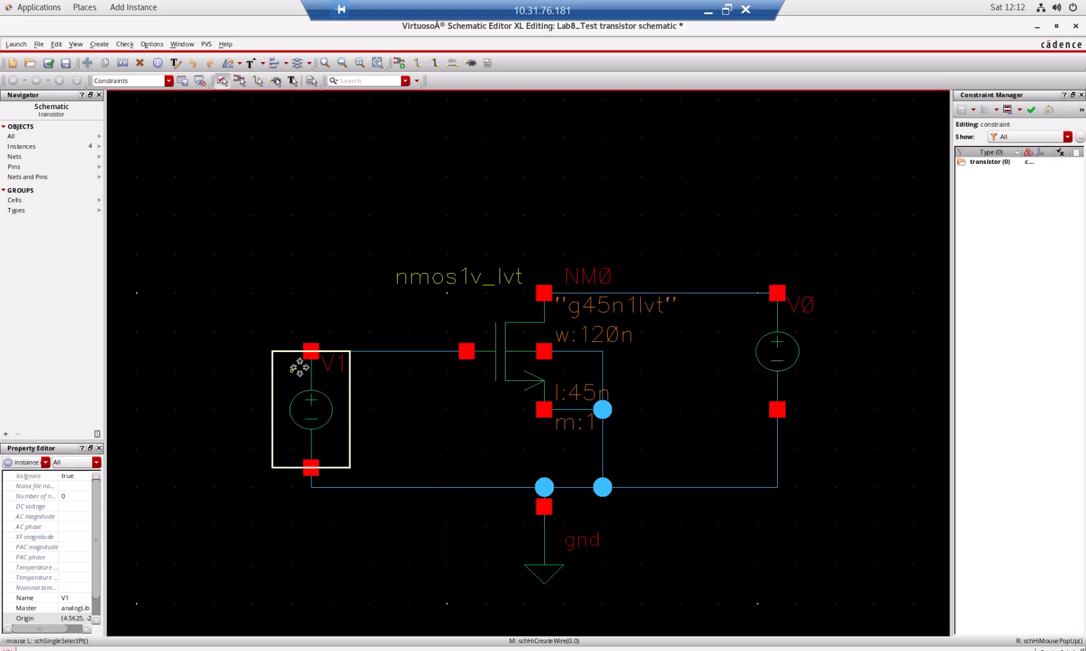
key("q")
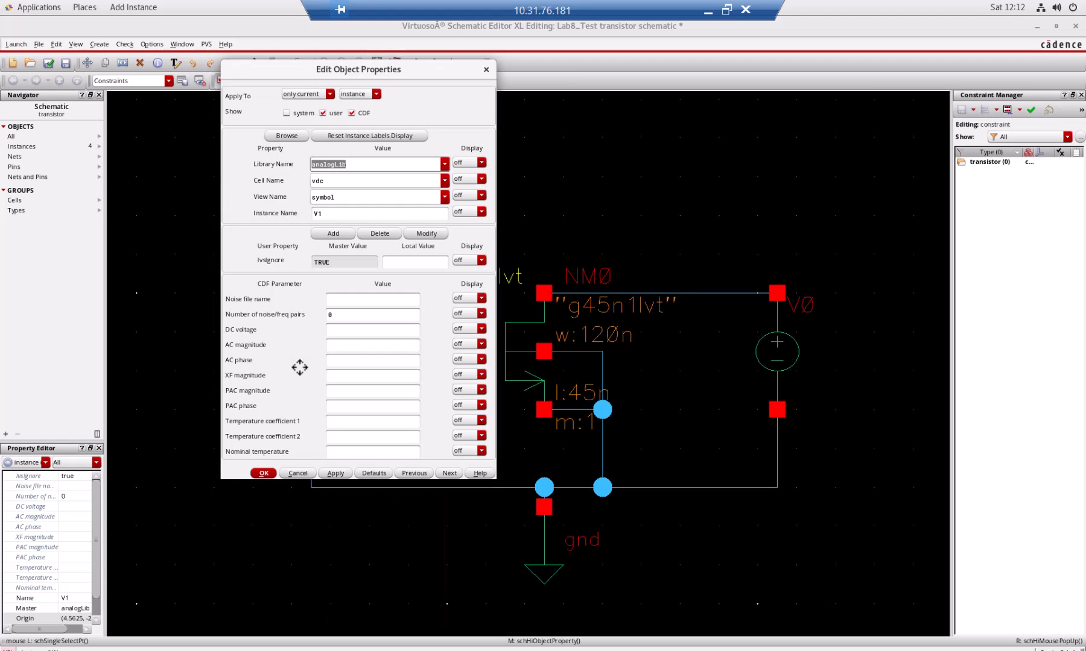
left_click(353, 330)
type("0.6")
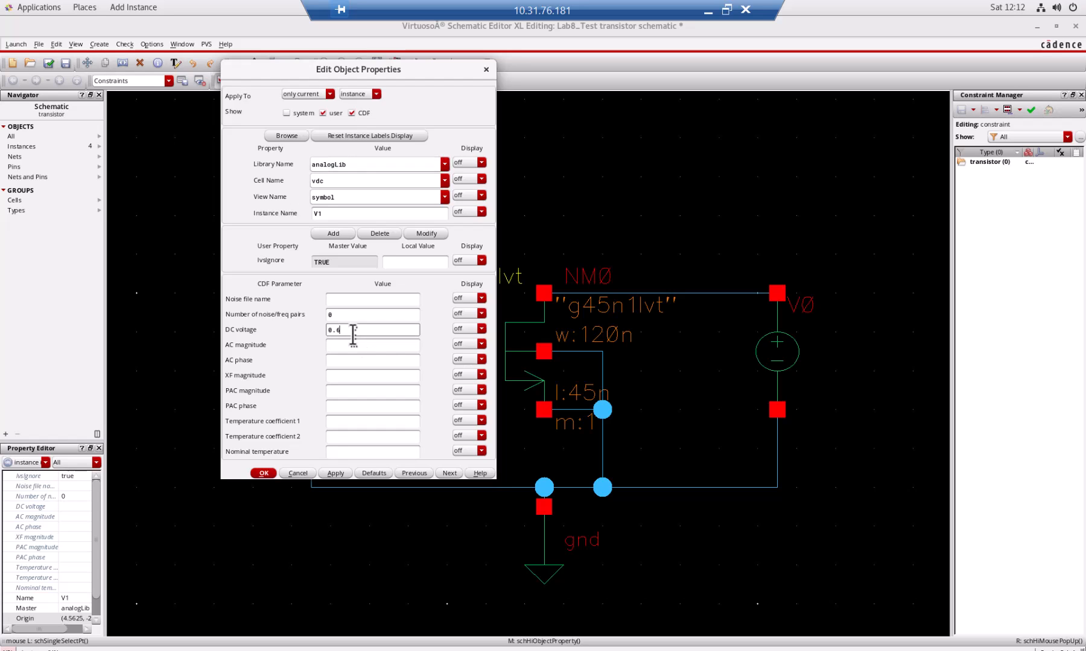
left_click(268, 472)
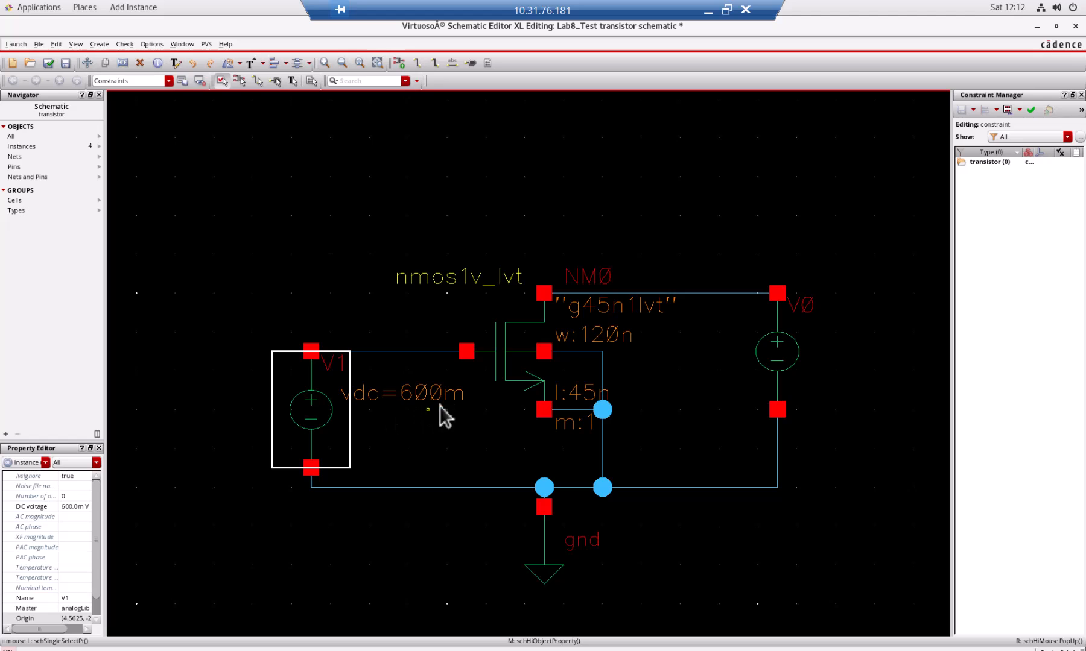
Set the DC voltage of the drain source V0 to 1 in its object properties and clear the selection.
left_click(790, 361)
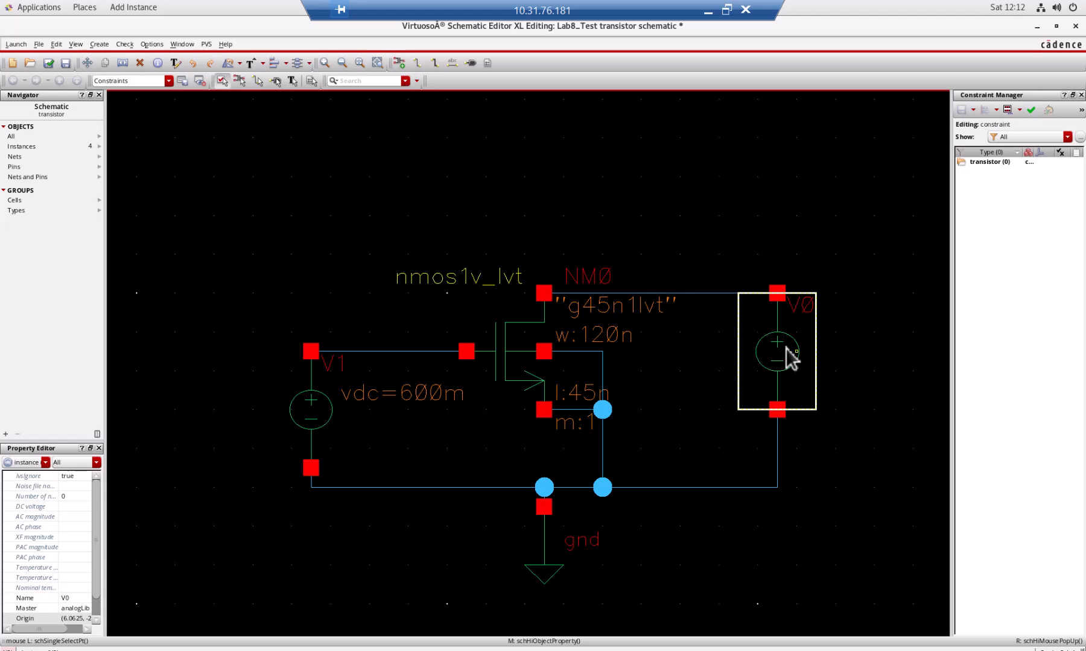
key("q")
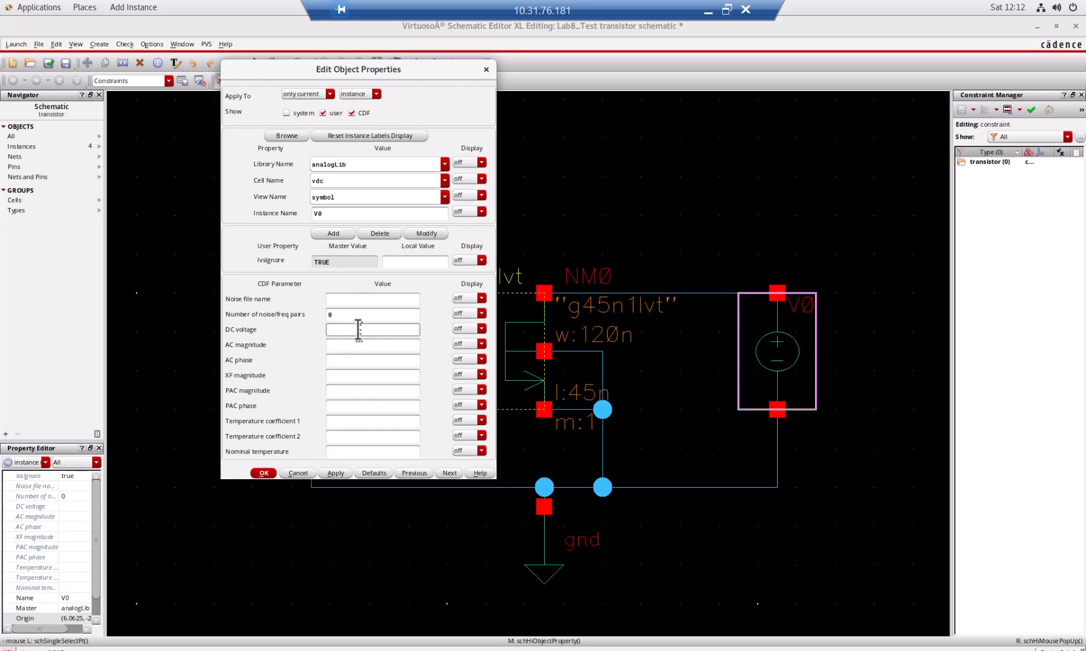
type("1")
left_click(274, 472)
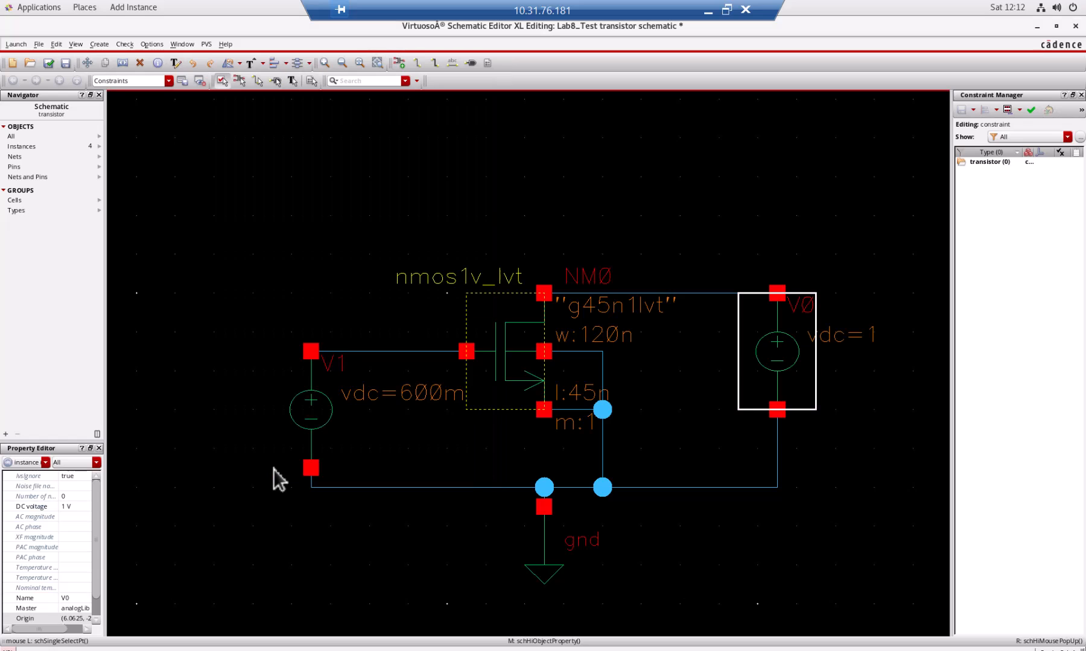
left_click(837, 471)
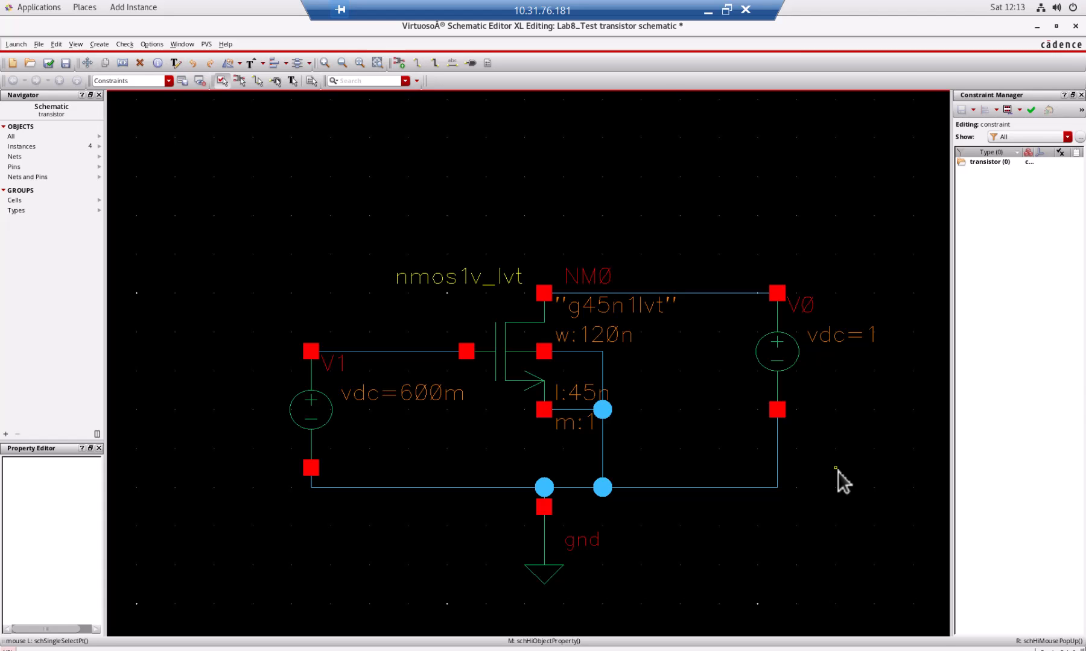
Switch to the lab manual in Word and read the instructions for running the DC simulation and annotating the operating point.
left_click(727, 10)
left_click(321, 347)
left_click(489, 337)
scroll(493, 340, "down", 10)
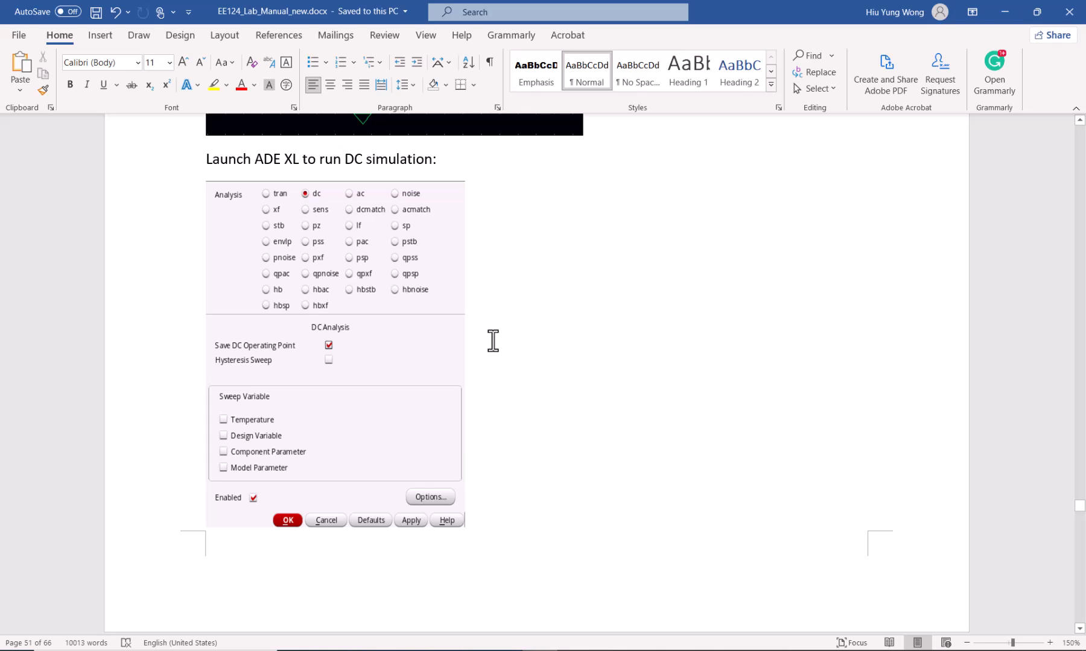
scroll(493, 340, "down", 10)
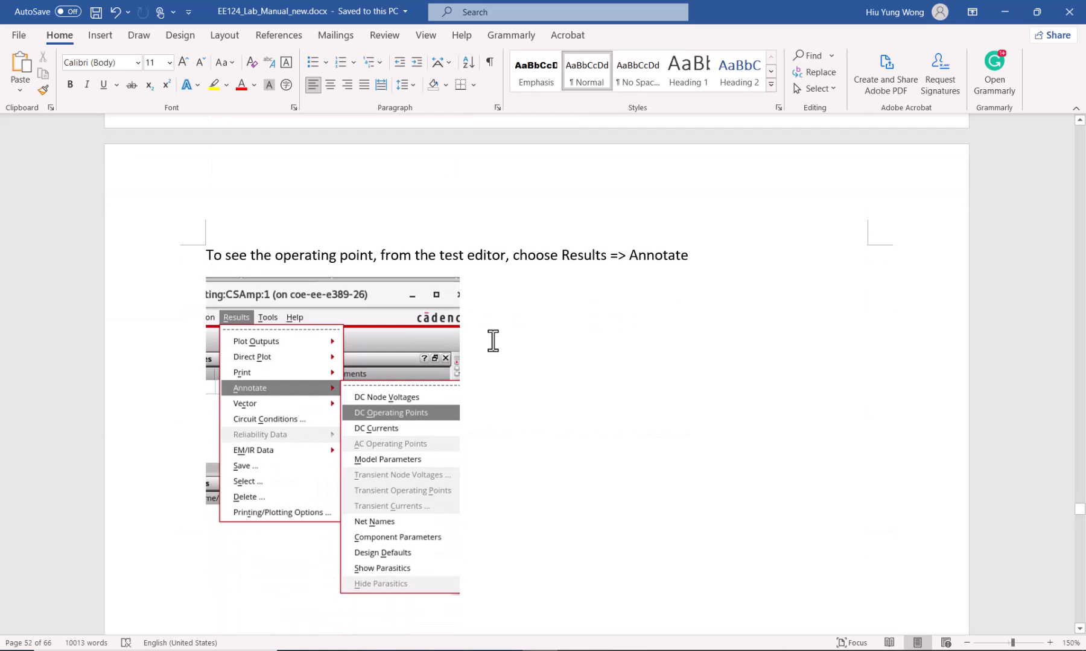
scroll(493, 341, "down", 9)
left_click(493, 341)
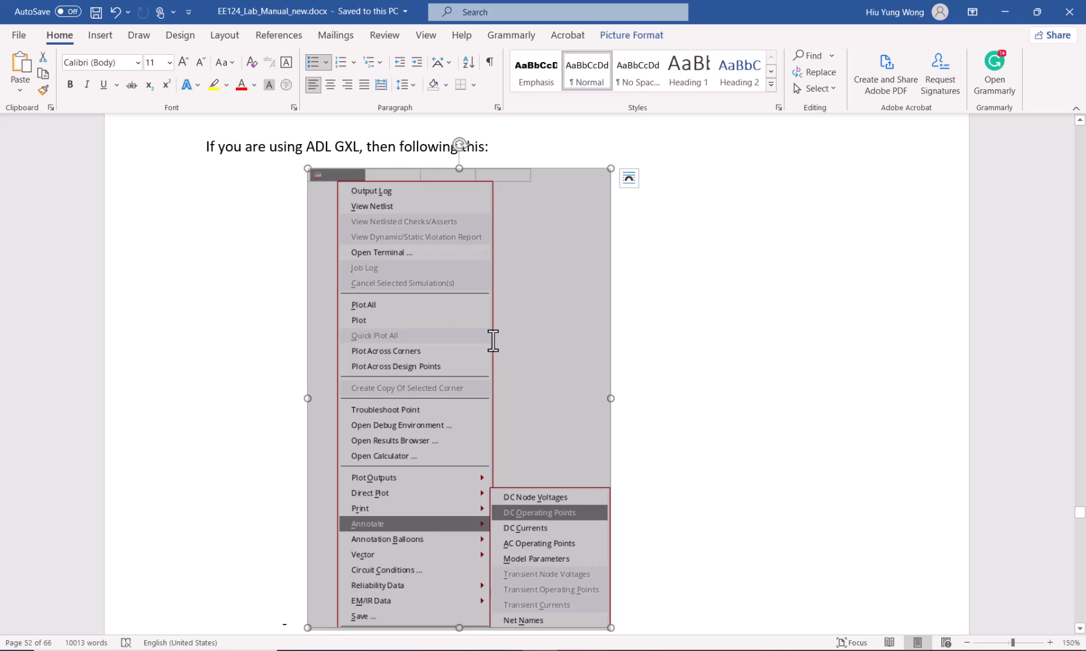
Return to the schematic editor in the remote session and check and save the transistor schematic.
key("alt+Tab")
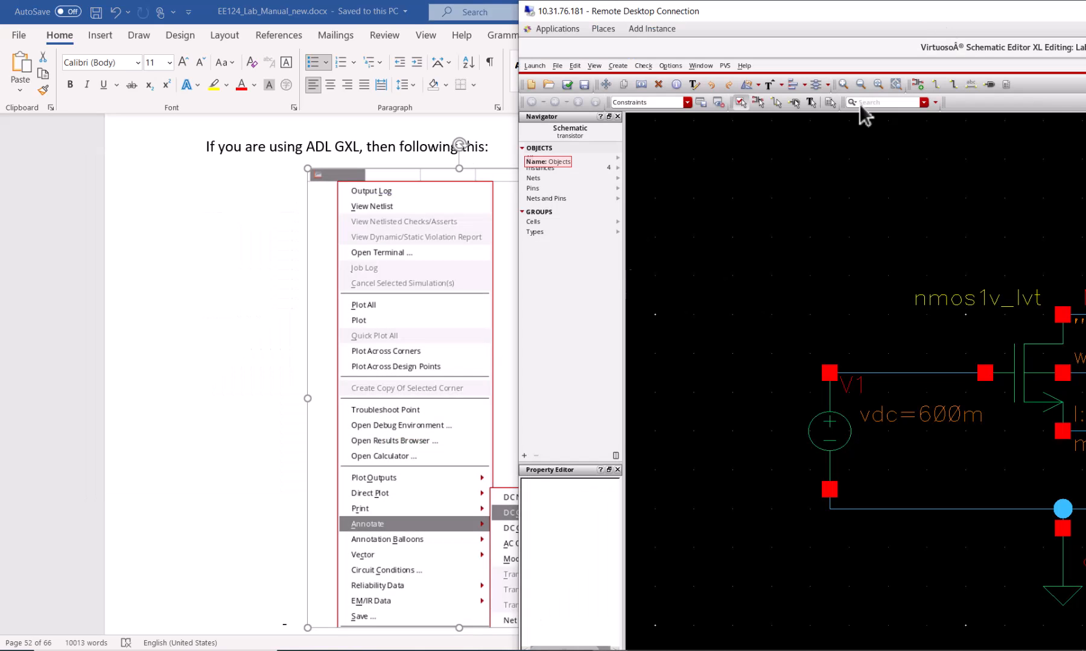
double_click(939, 13)
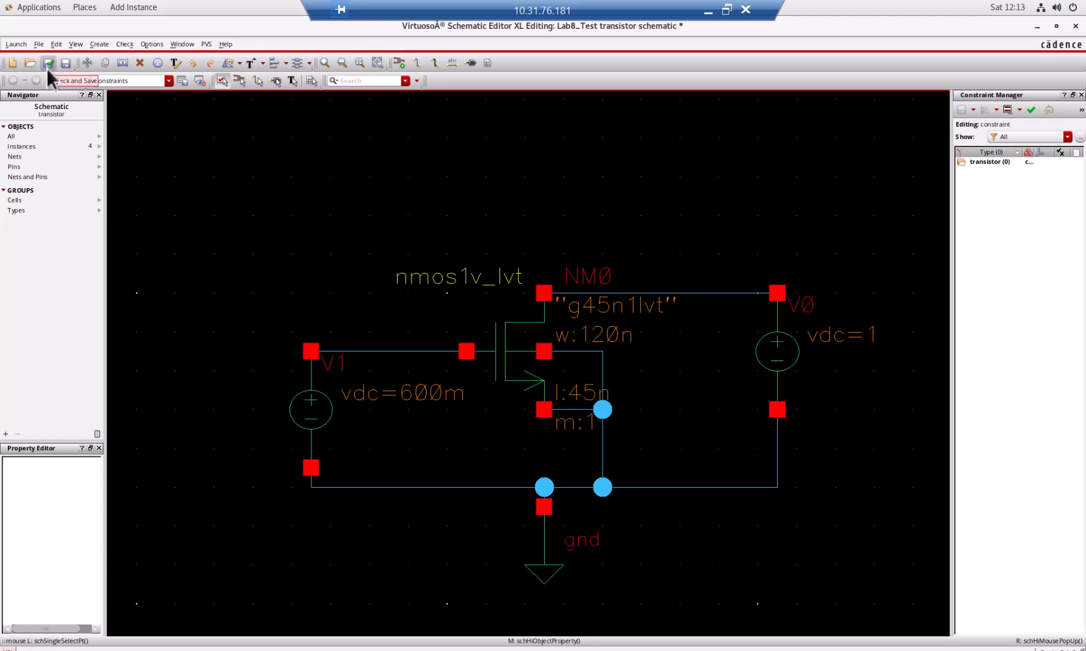
left_click(39, 45)
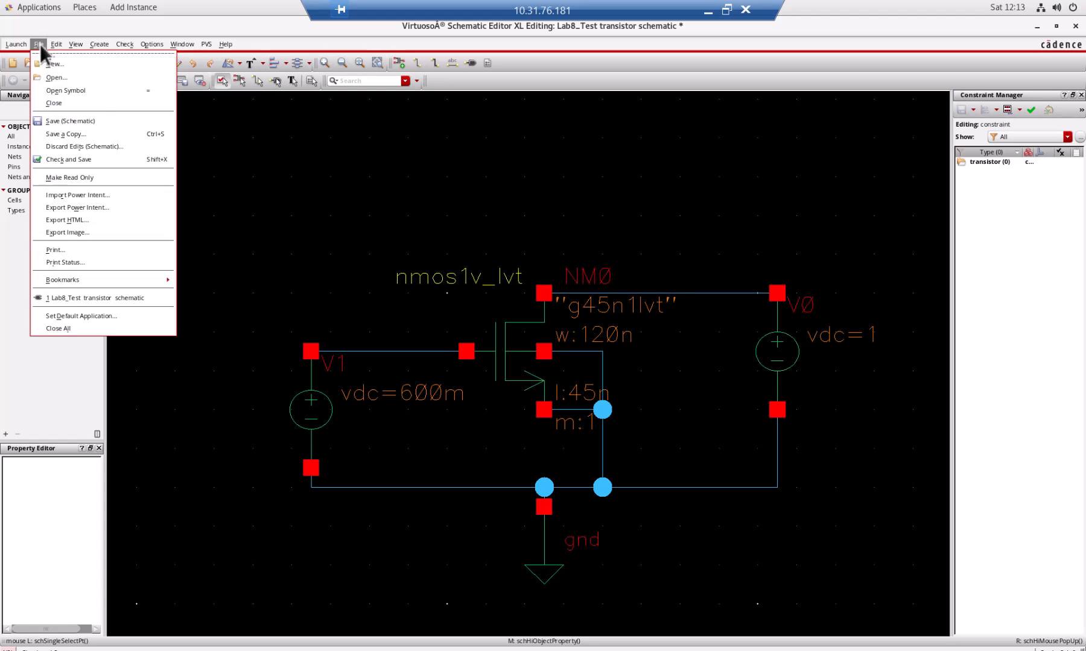
left_click(90, 160)
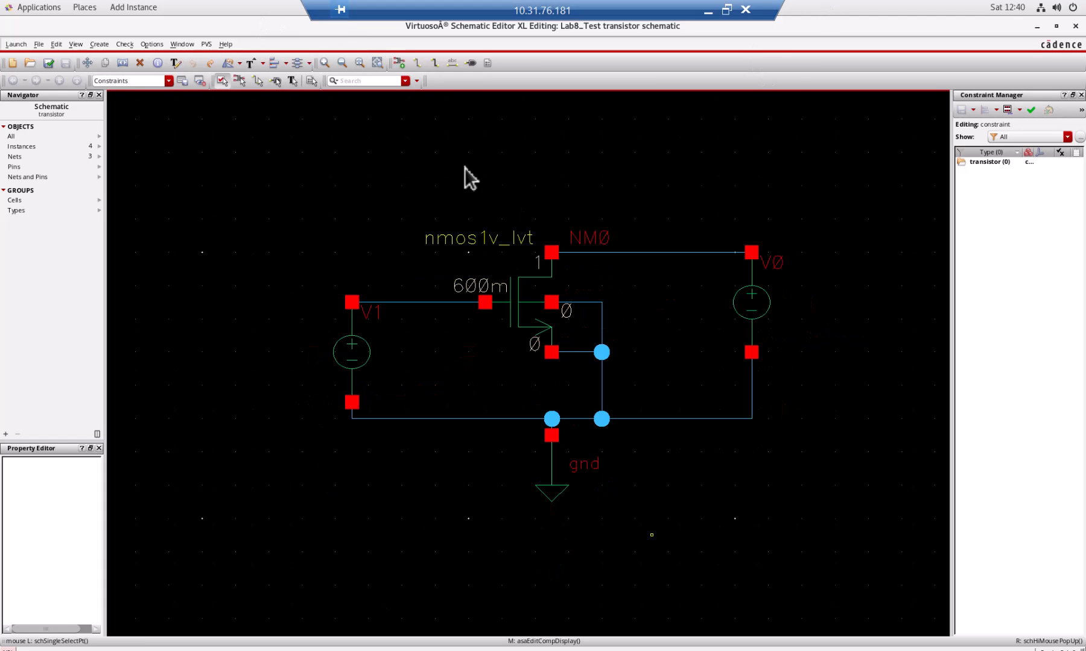
Create a new ADE GXL view named adexl for the Lab8_Test transistor cell, overwriting the existing view.
left_click(21, 44)
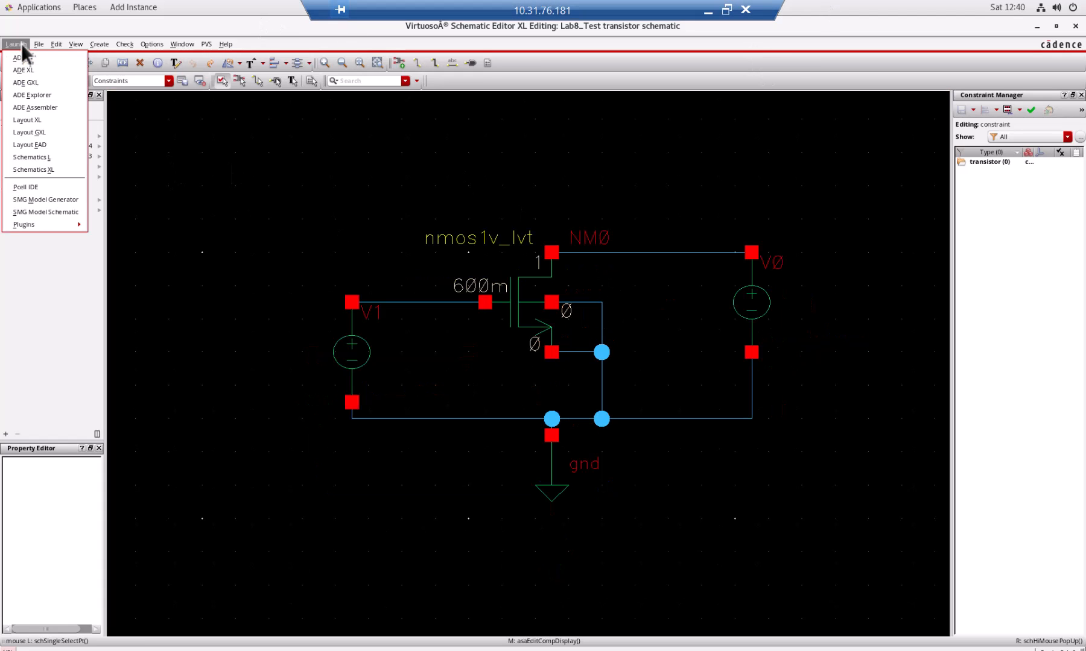
left_click(38, 83)
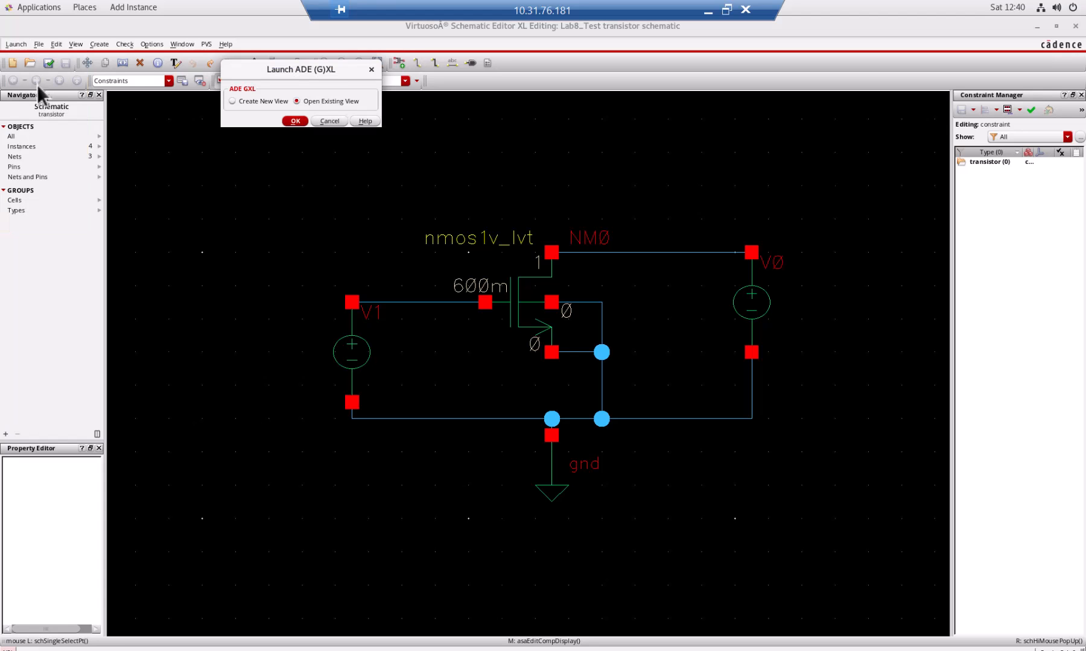
left_click(296, 121)
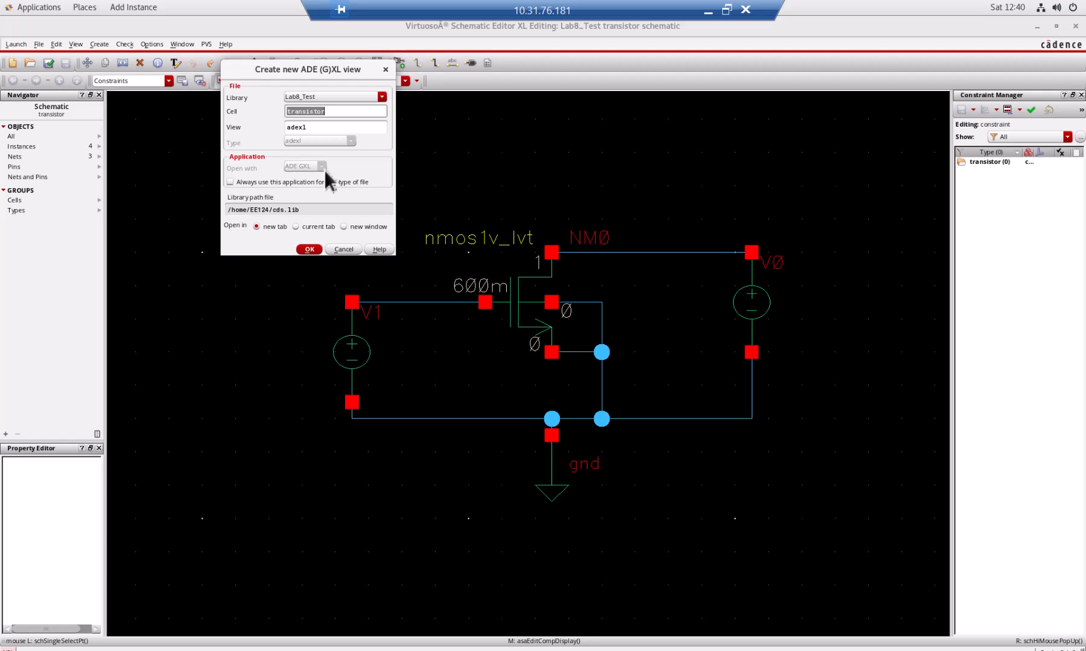
left_click(311, 249)
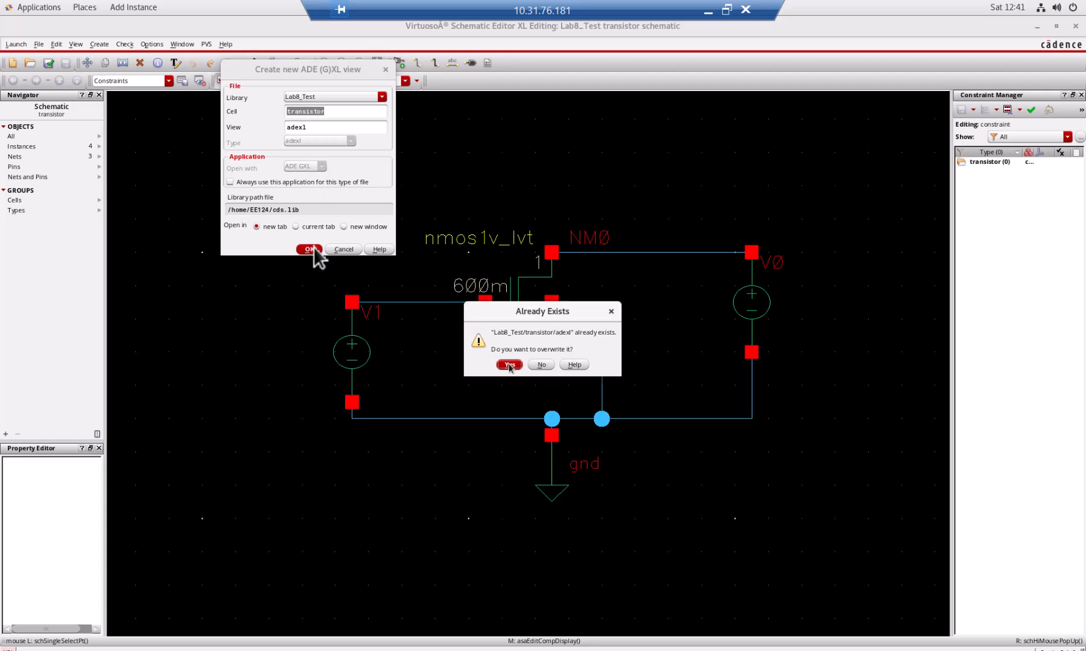
left_click(515, 363)
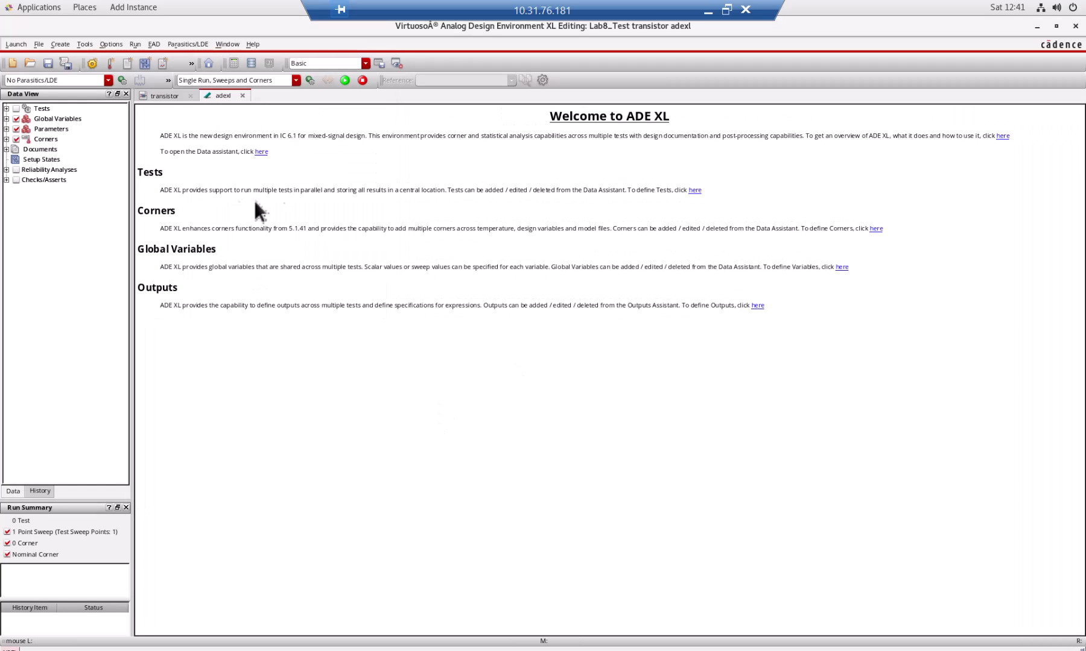
left_click(161, 94)
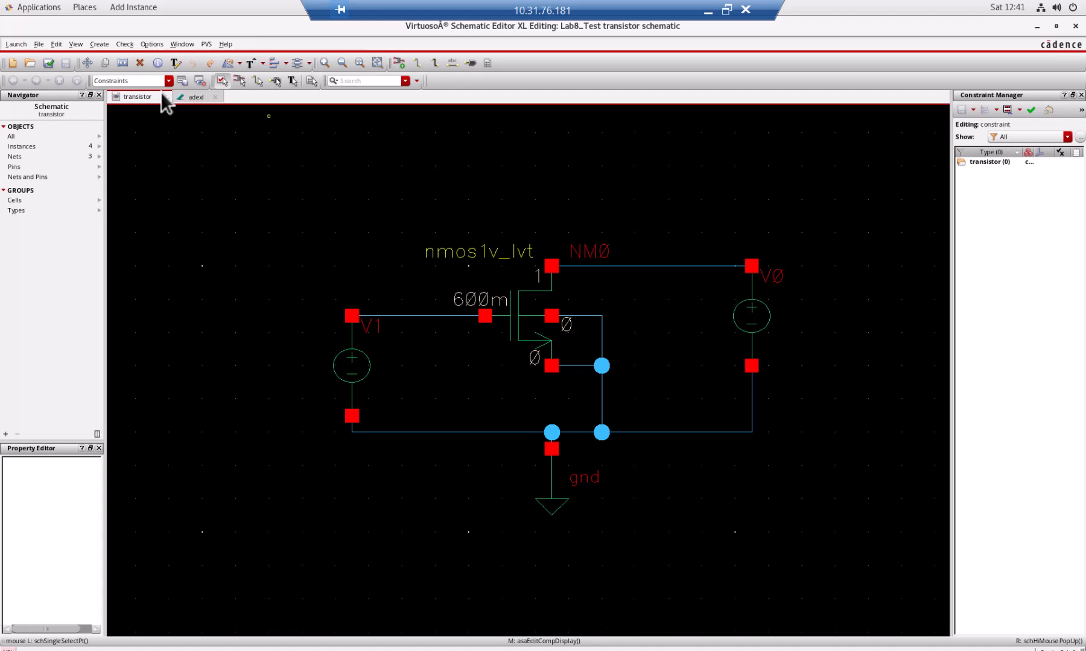
left_click(198, 96)
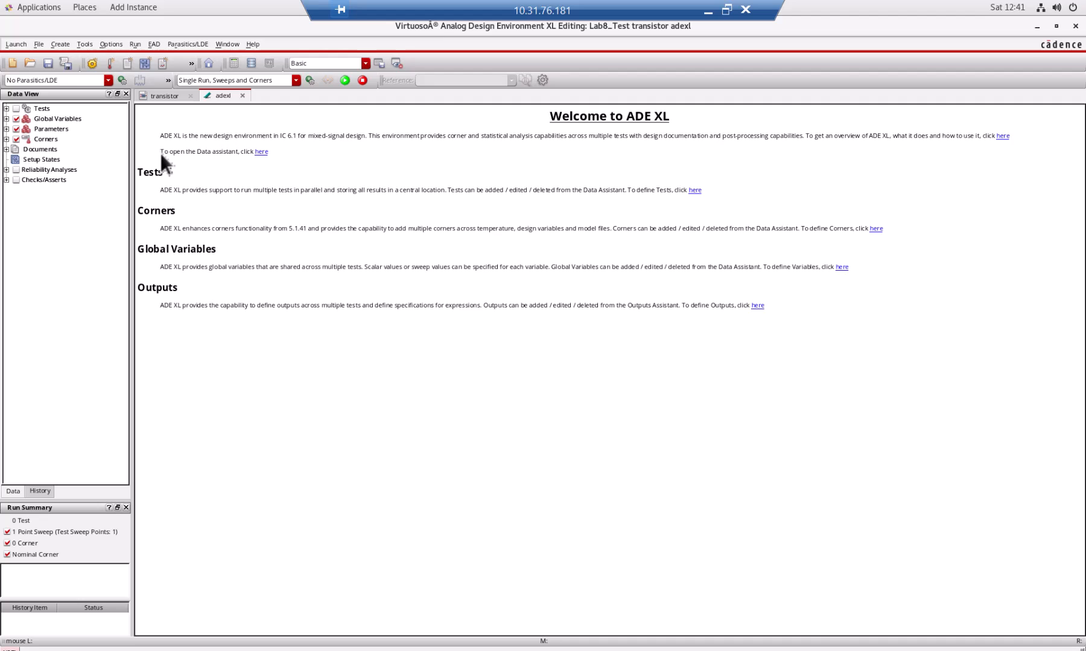
Add a test that uses the schematic view of the Lab8_Test transistor cell in edit mode.
left_click(7, 109)
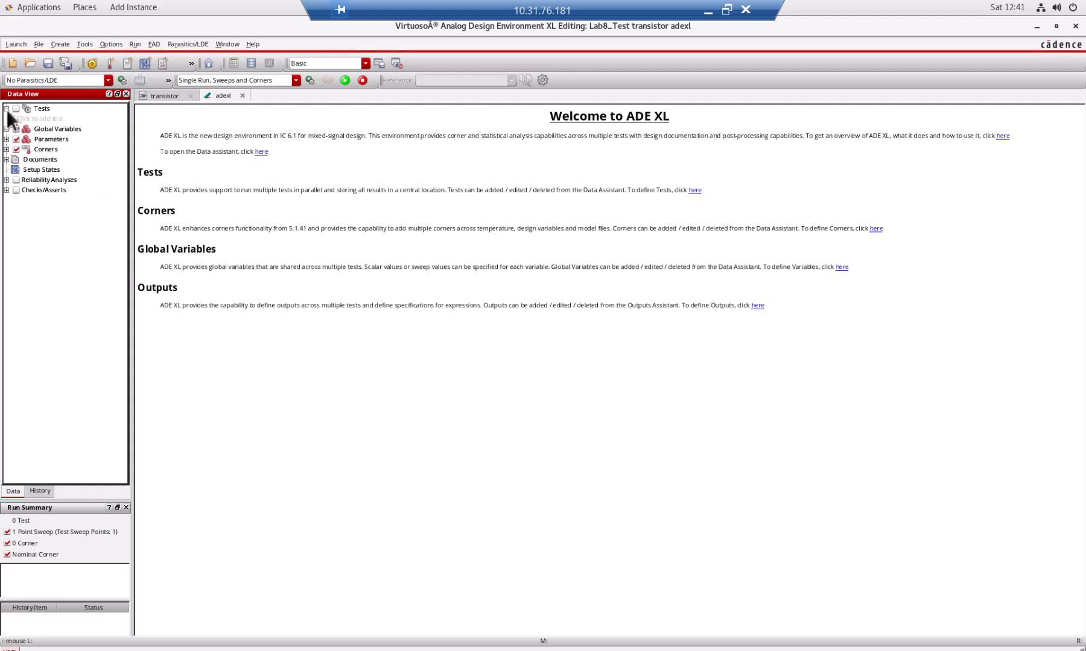
left_click(62, 117)
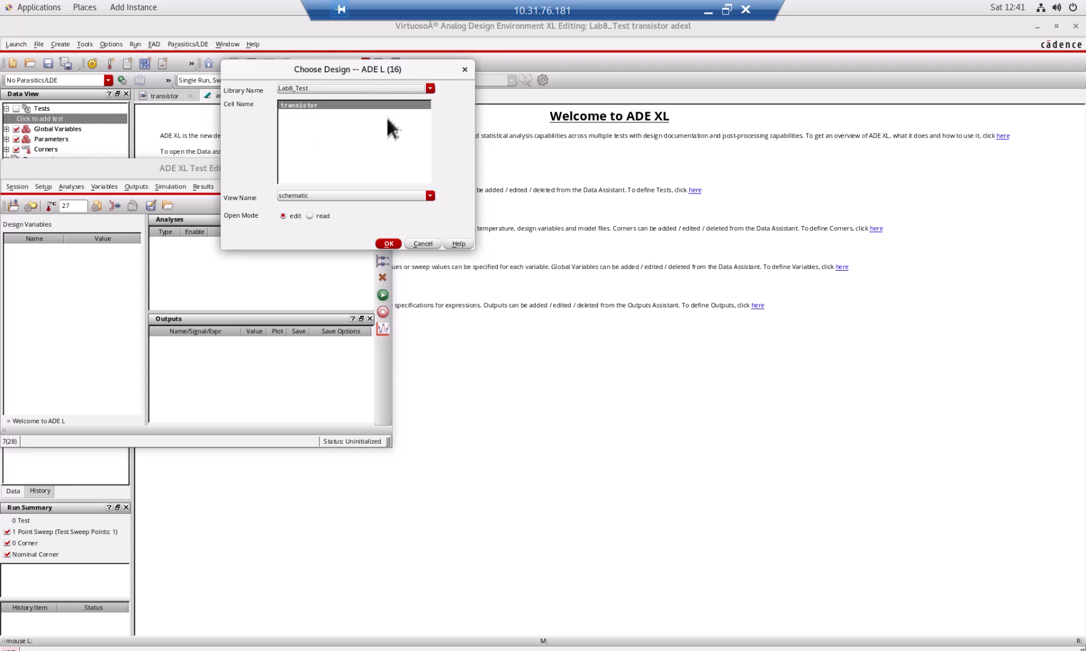
left_click(389, 243)
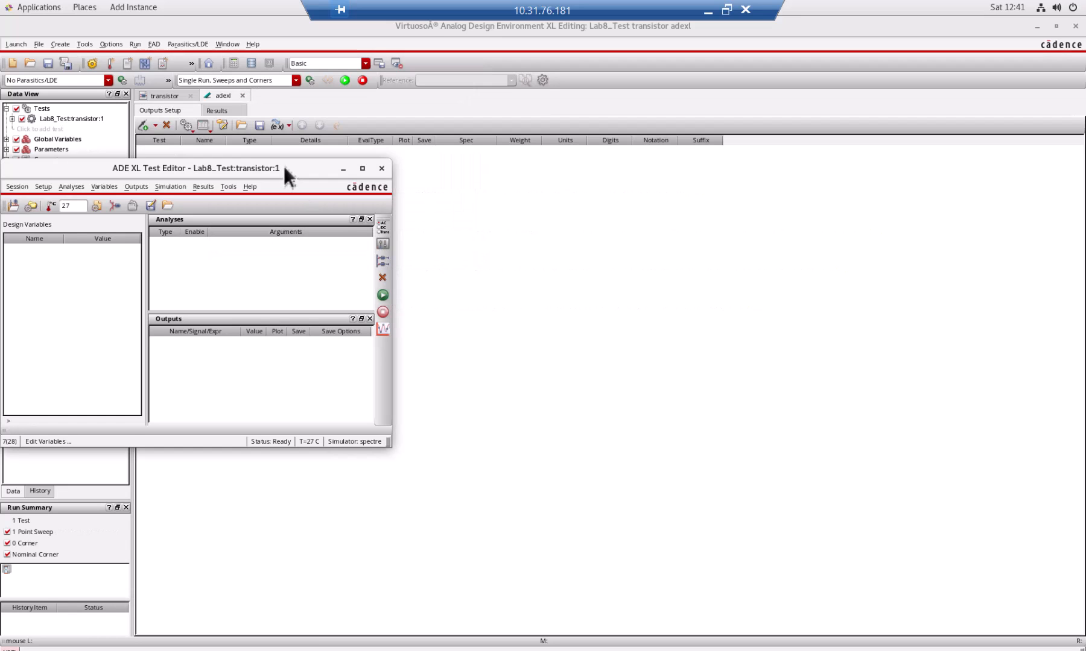
Add a dc analysis to the test with saving of the DC operating point enabled.
left_click_drag(285, 169, 434, 164)
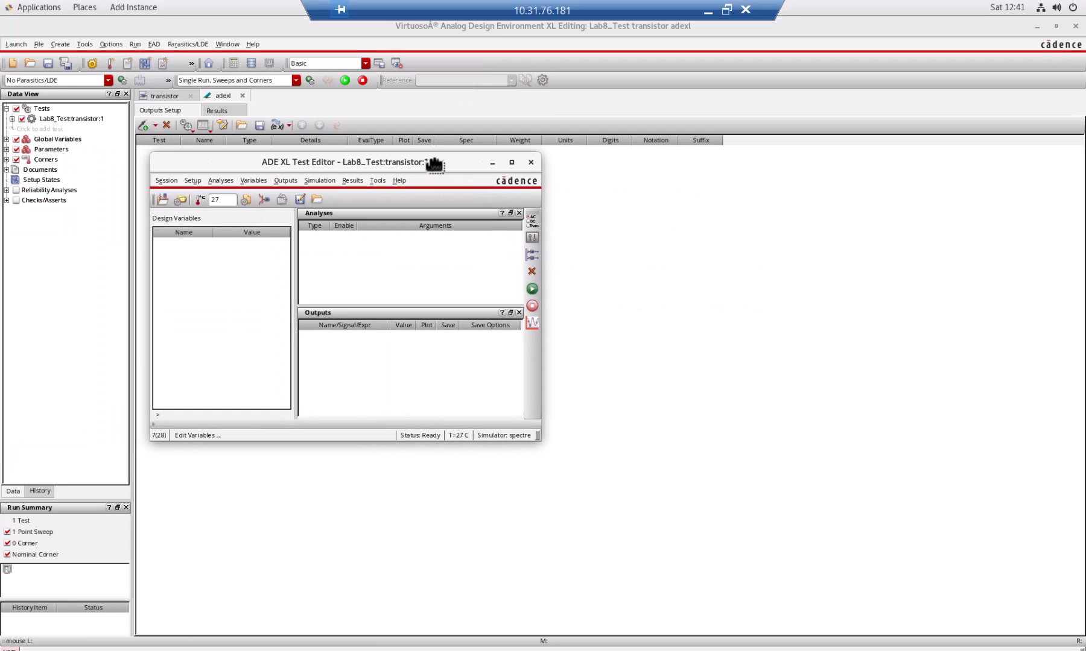
left_click(539, 219)
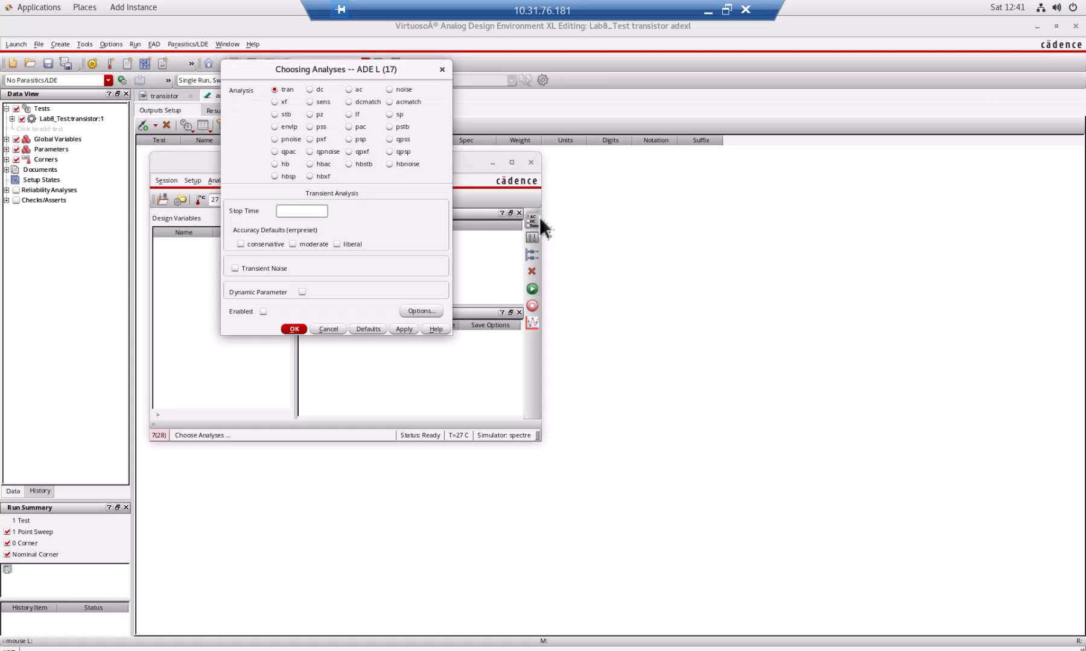
left_click(317, 88)
left_click(330, 207)
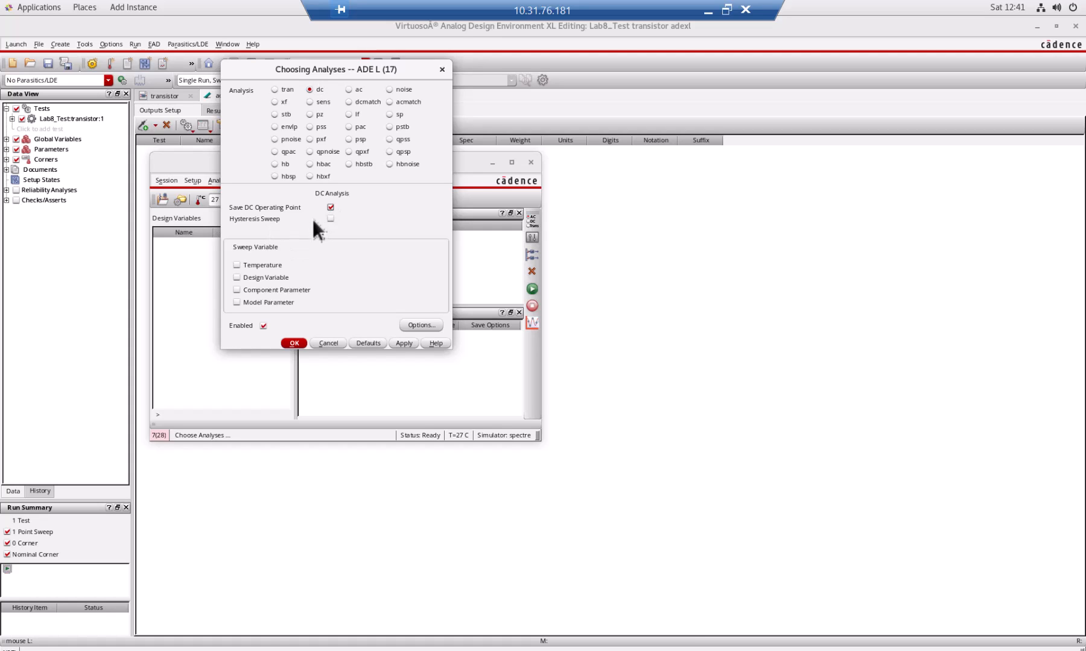
left_click(292, 342)
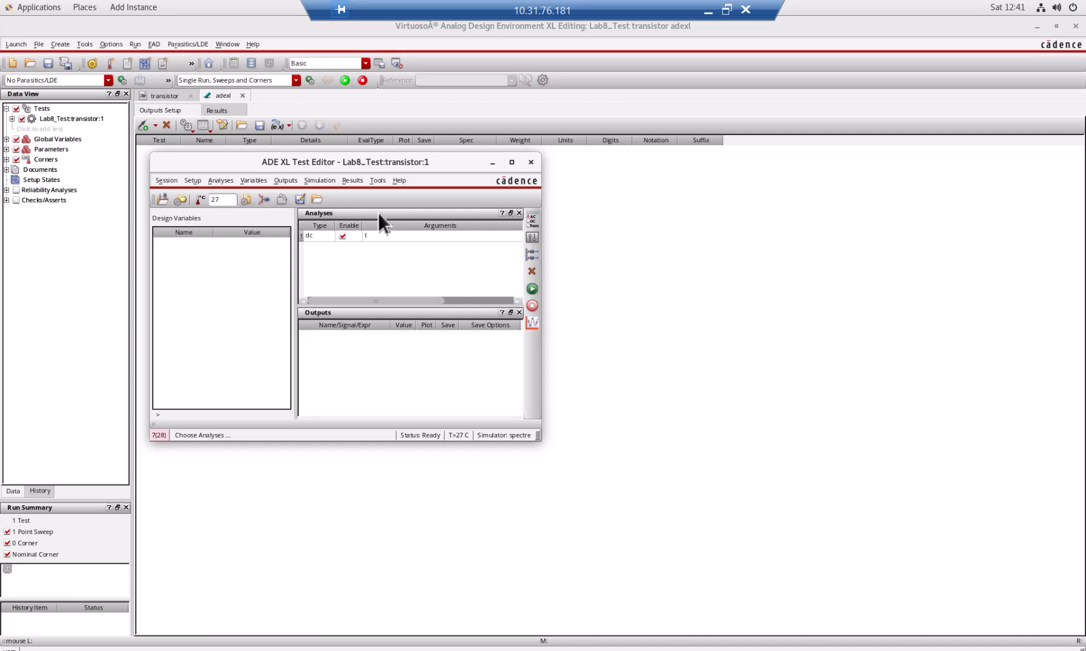
Run the DC simulation, check the completion line in the simulator log, and close the log.
left_click(532, 289)
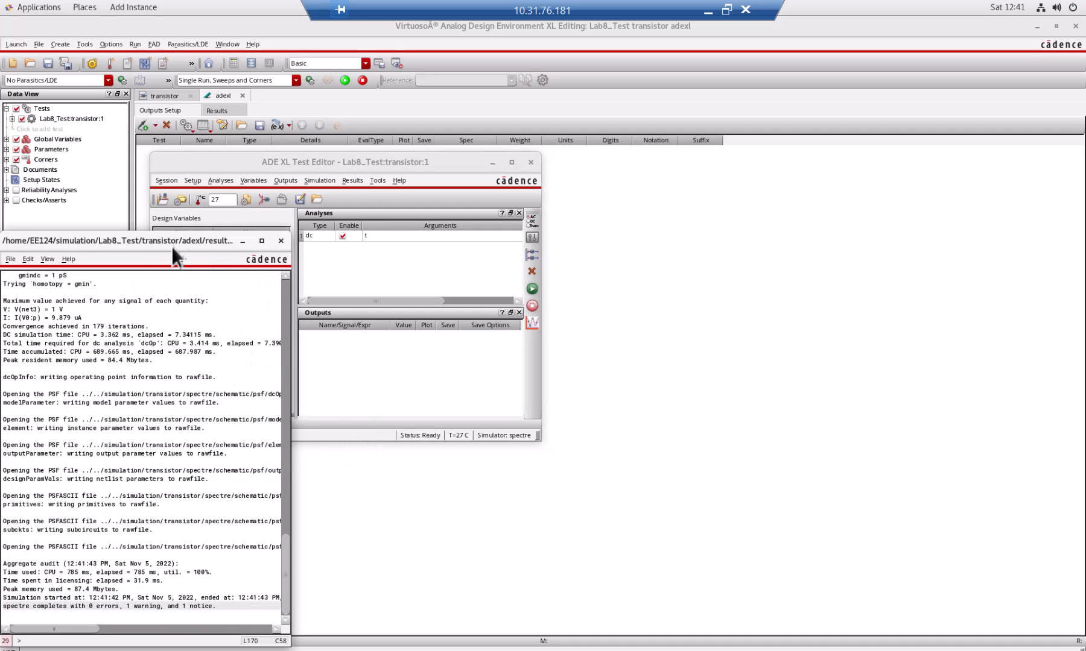
left_click_drag(169, 244, 251, 121)
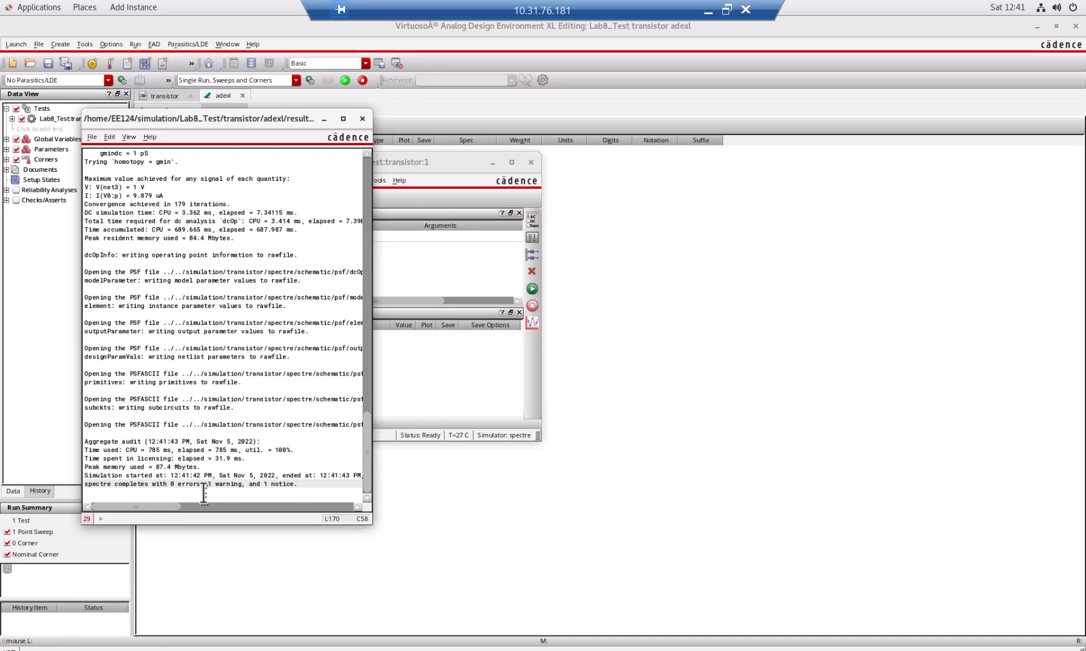
left_click(89, 483)
left_click_drag(296, 484, 278, 485)
left_click(362, 119)
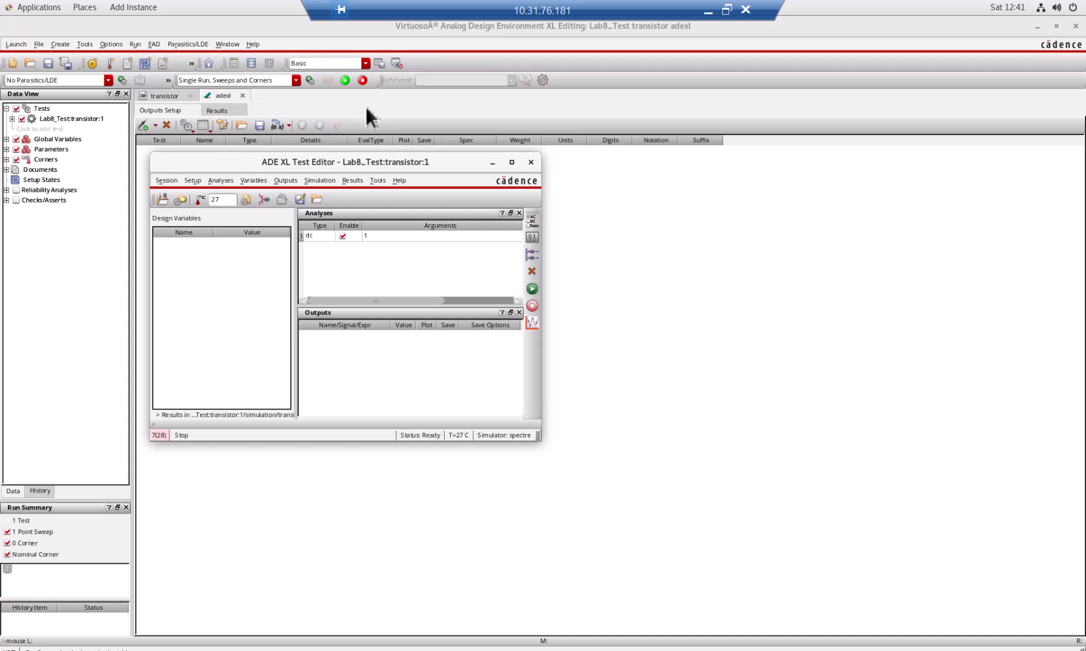
Return to the transistor schematic and annotate it with the DC operating points.
left_click(366, 107)
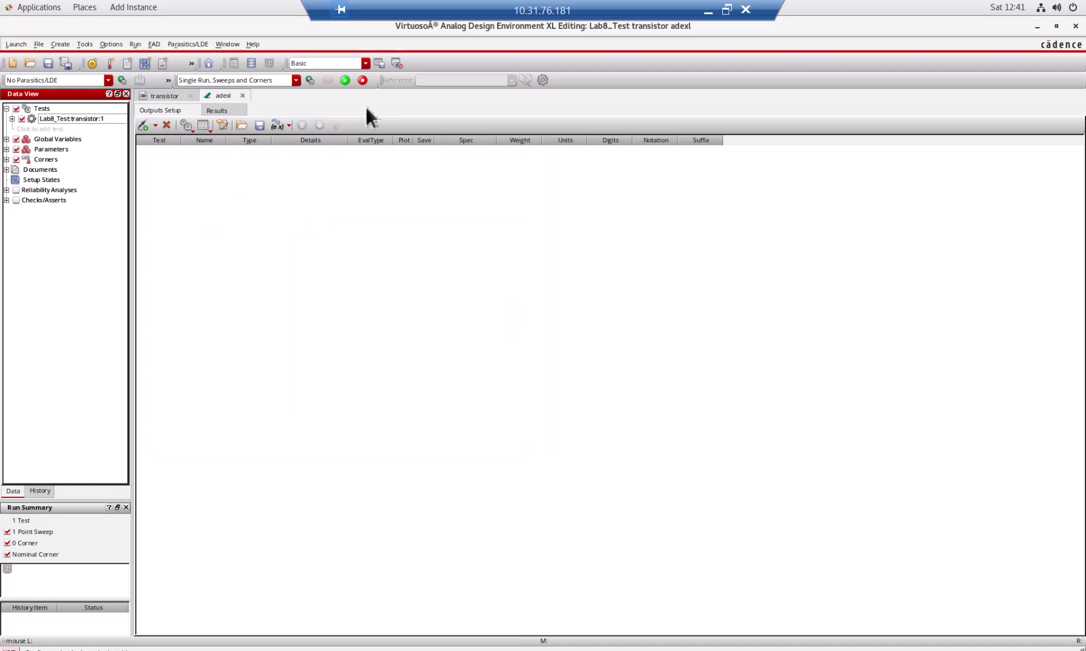
left_click(161, 96)
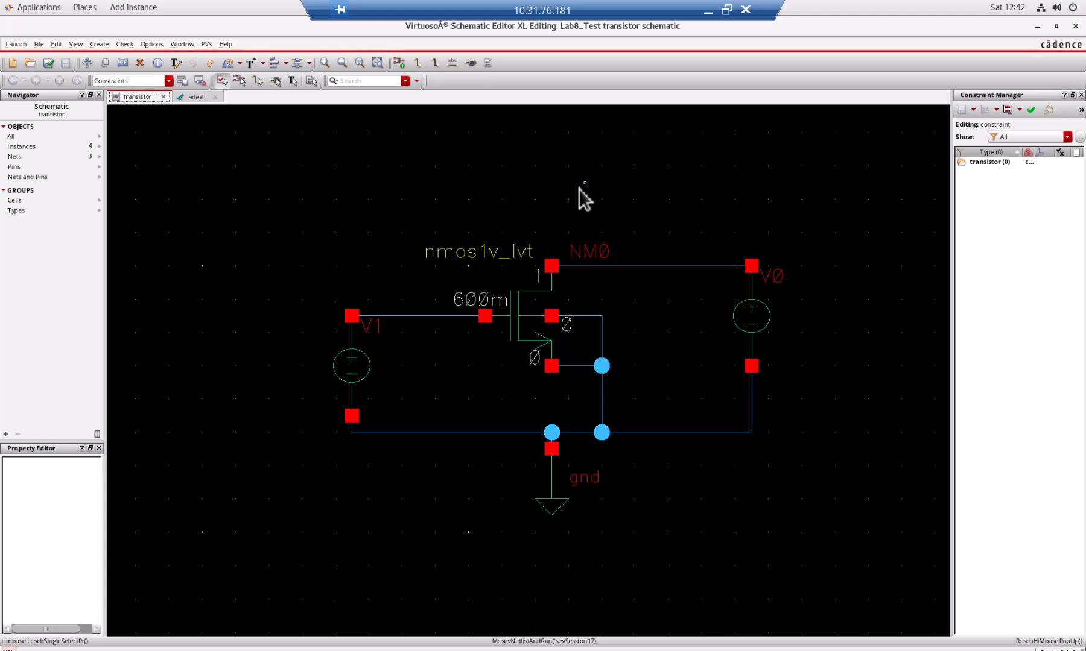
right_click(457, 134)
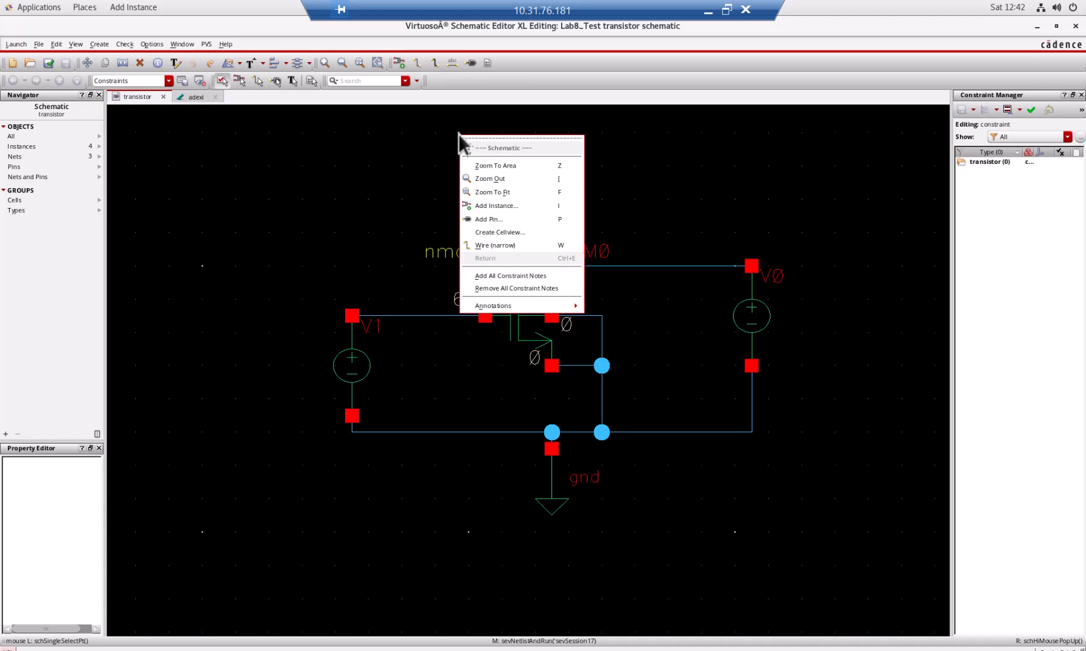
mouse_move(556, 306)
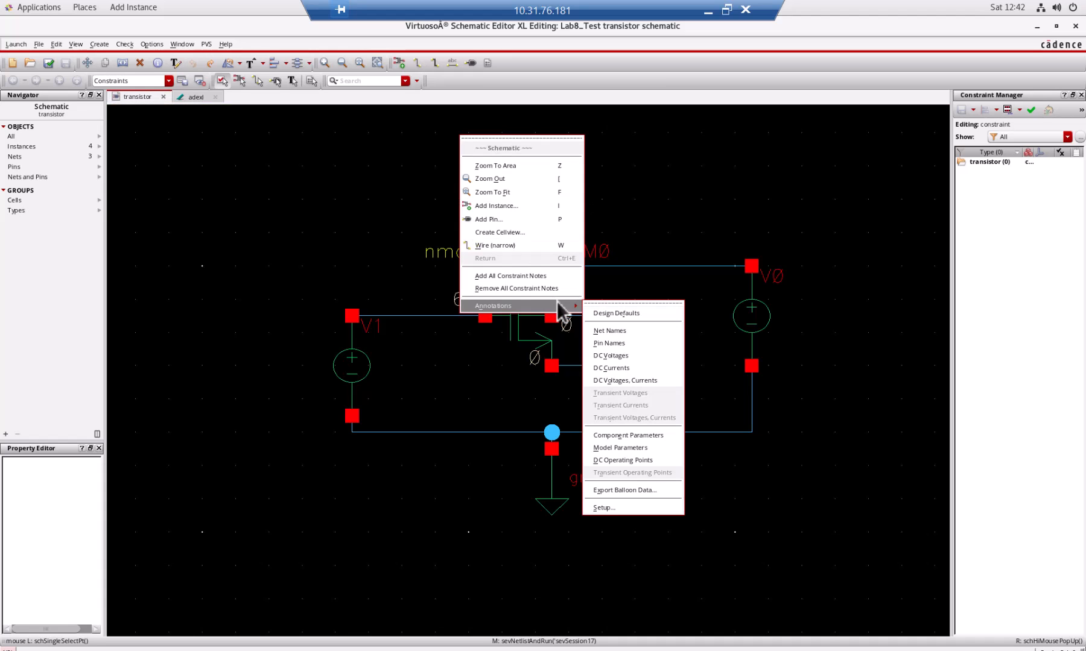
left_click(653, 460)
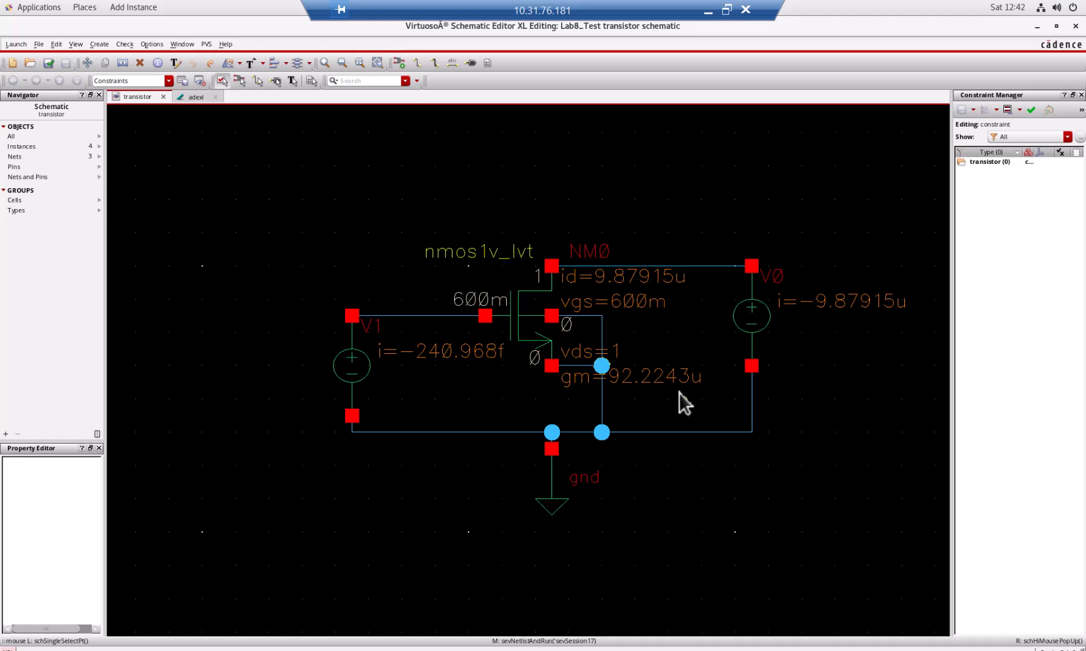
right_click(600, 291)
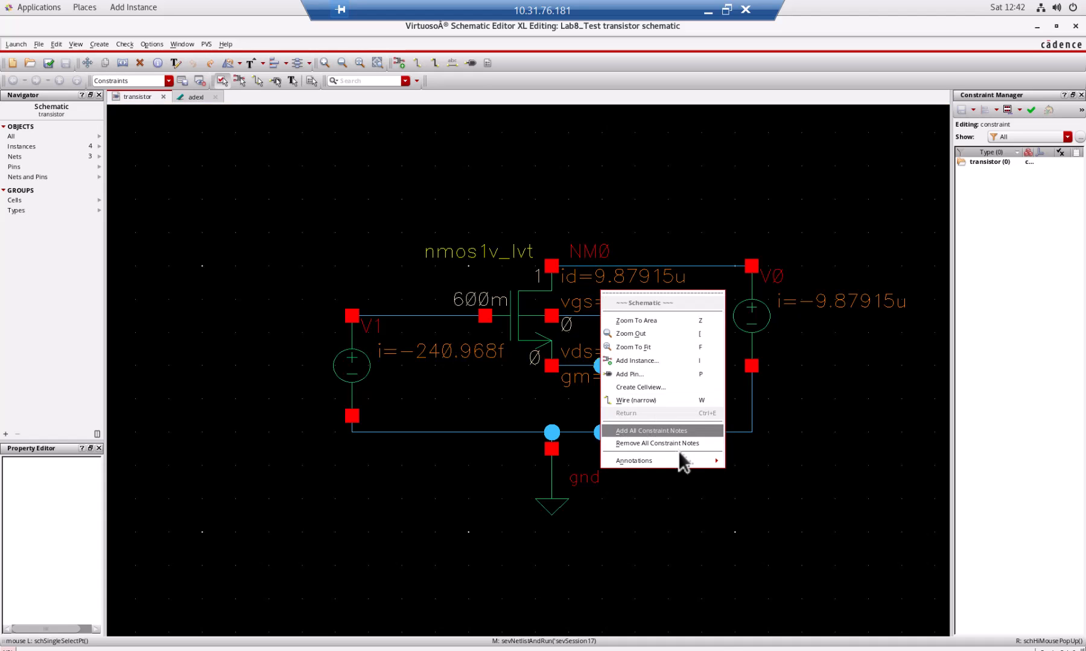
mouse_move(686, 462)
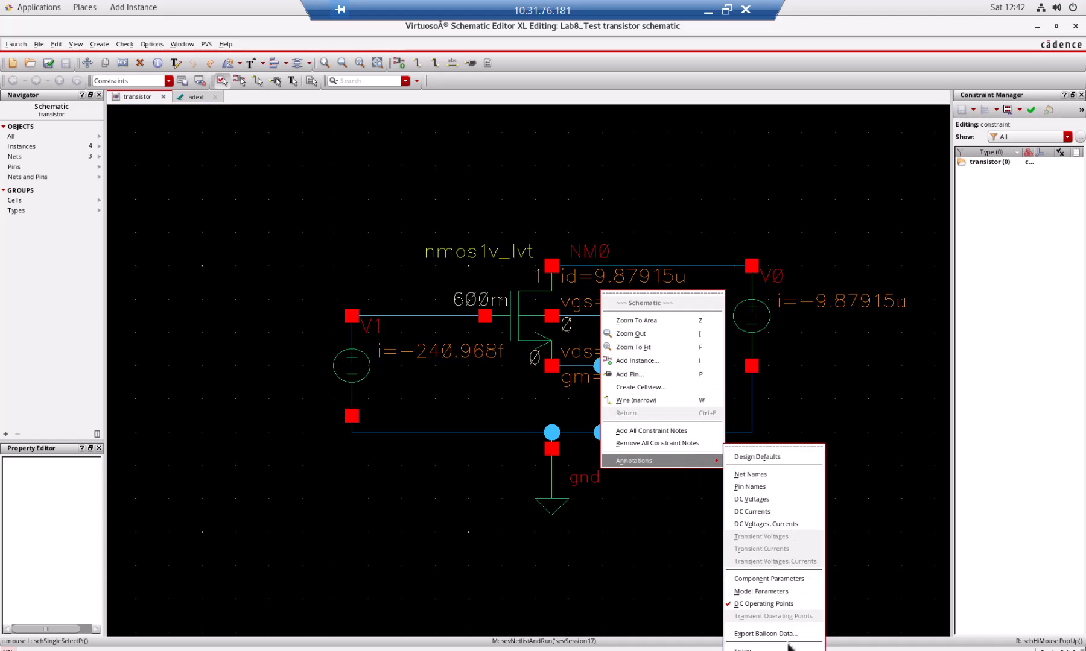
left_click(856, 232)
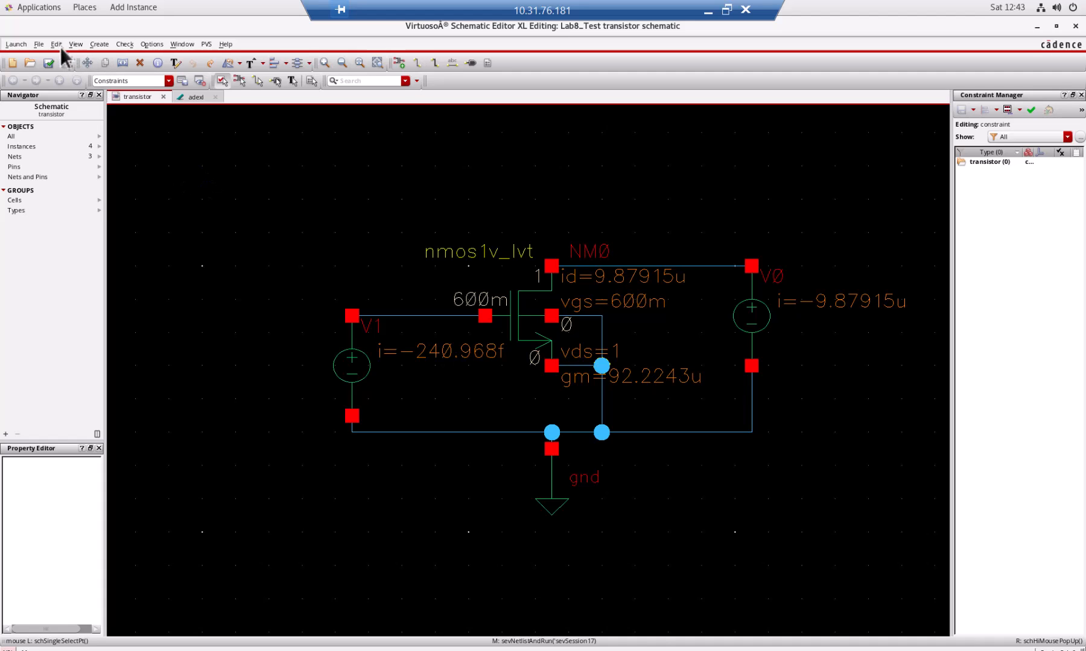
Open the annotation setup for the schematic and show the gpdk045 library settings for the nmos1v_lvt cell.
left_click(75, 44)
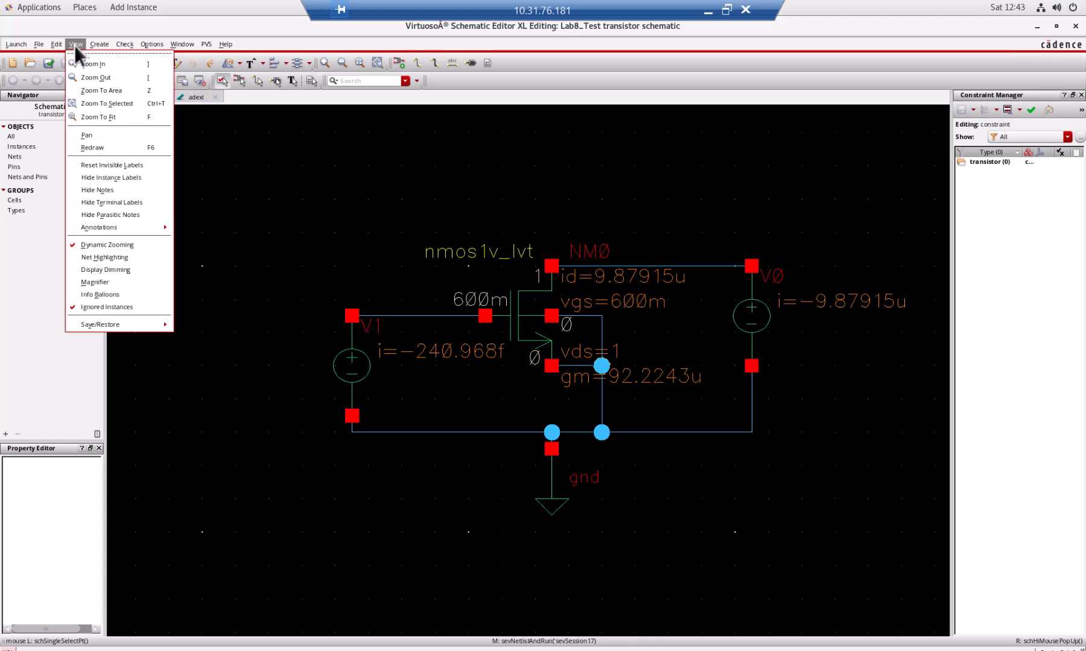
left_click(104, 137)
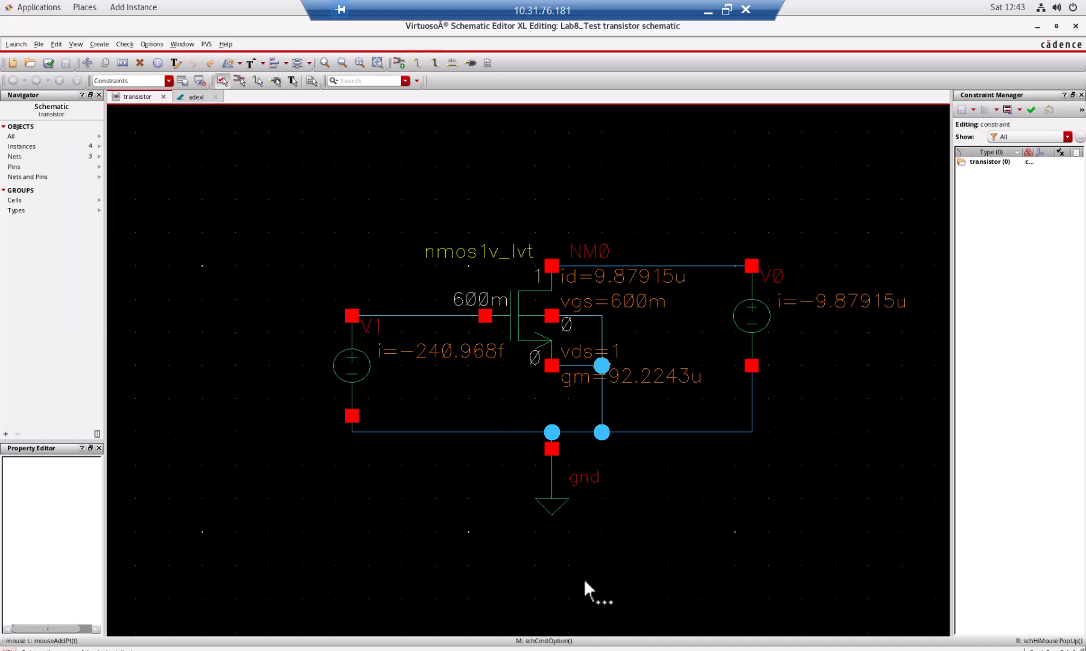
left_click(574, 530)
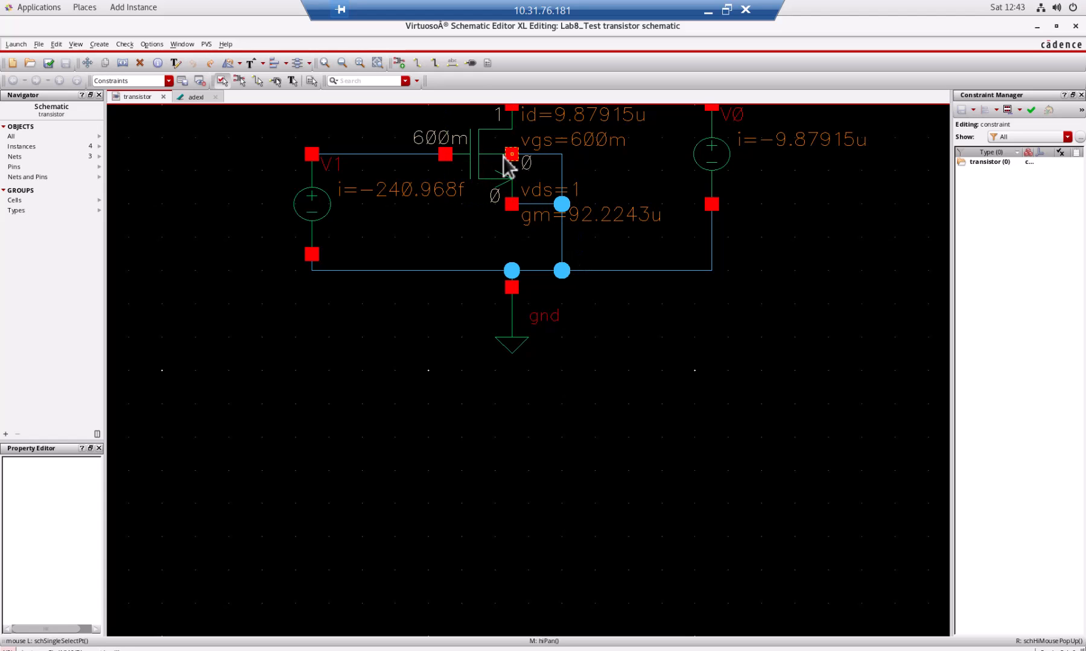
right_click(466, 150)
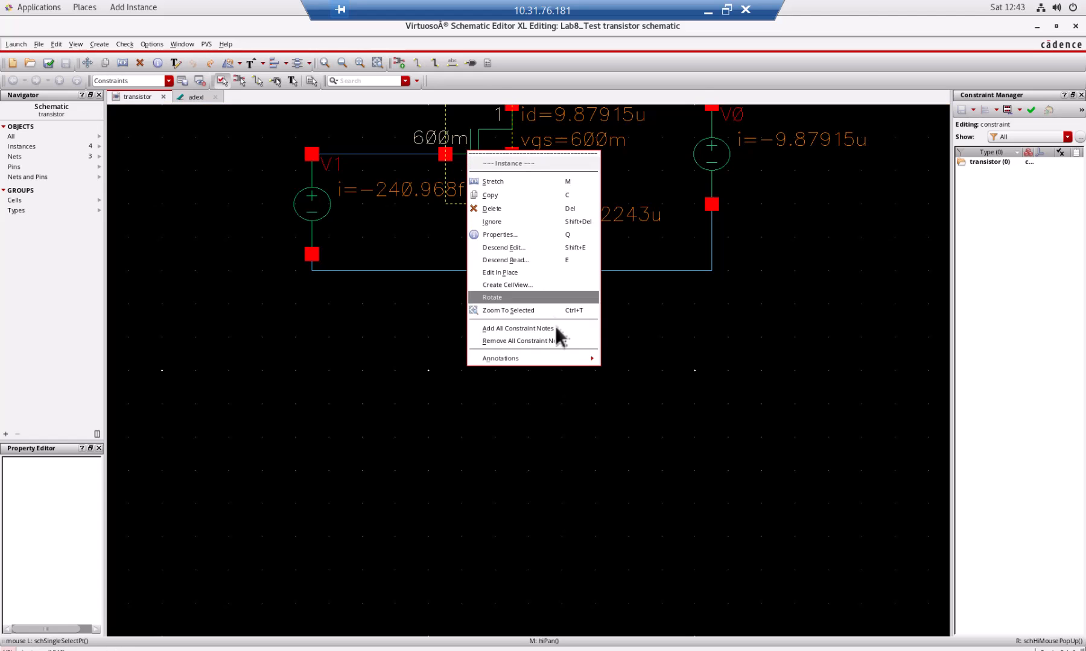
mouse_move(577, 359)
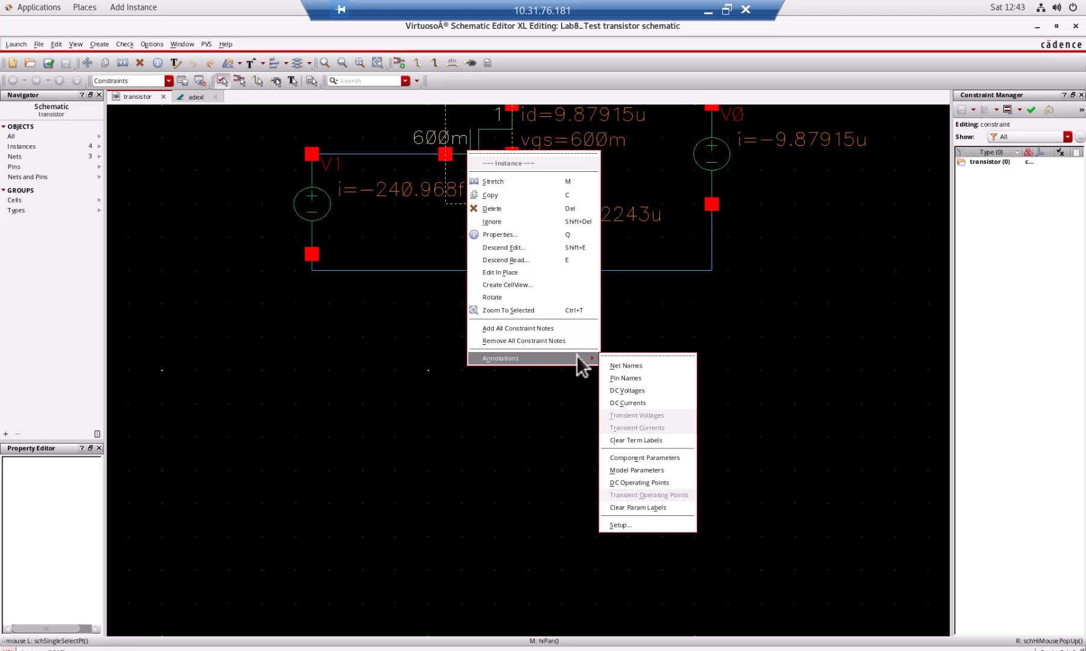
left_click(651, 524)
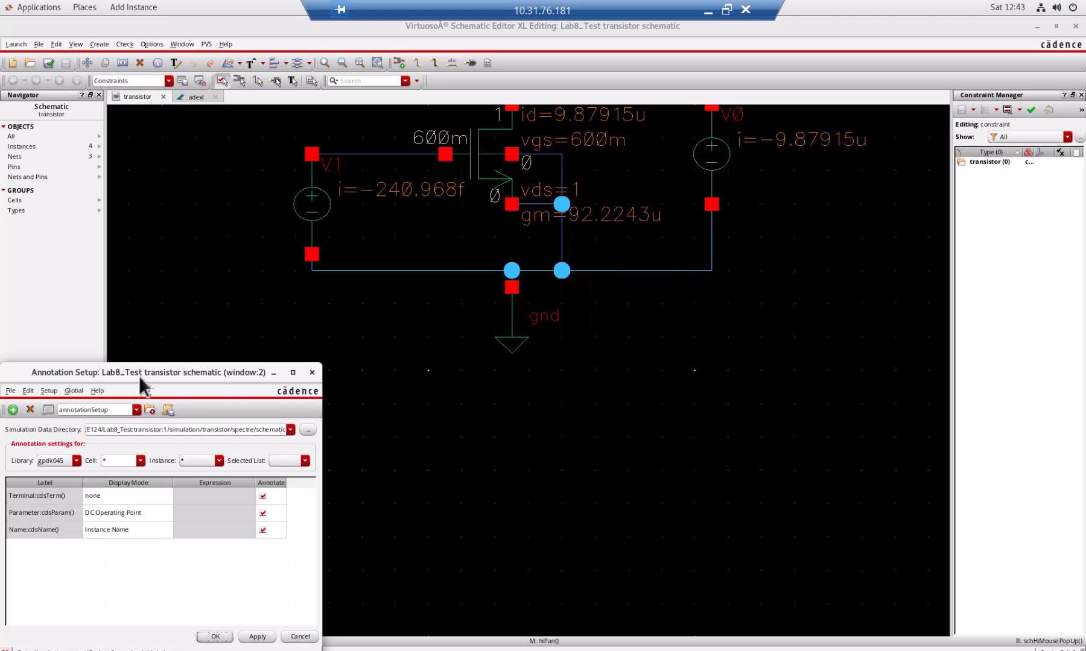
mouse_move(170, 381)
left_mouse_down()
mouse_move(286, 184)
mouse_move(234, 185)
left_mouse_up()
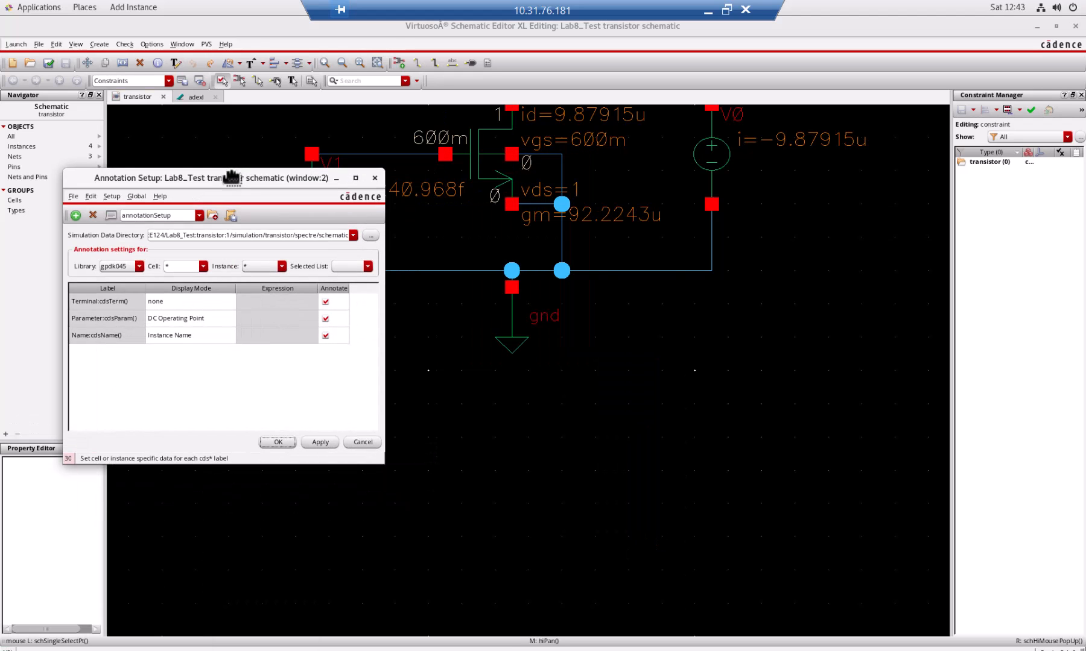
left_click(203, 266)
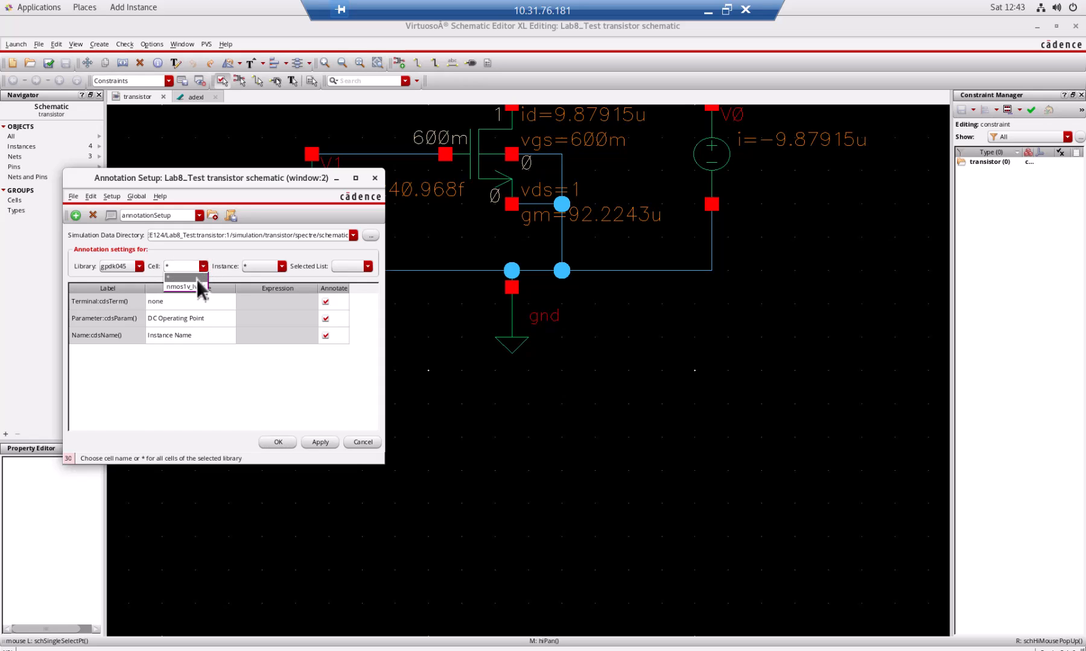
left_click(184, 286)
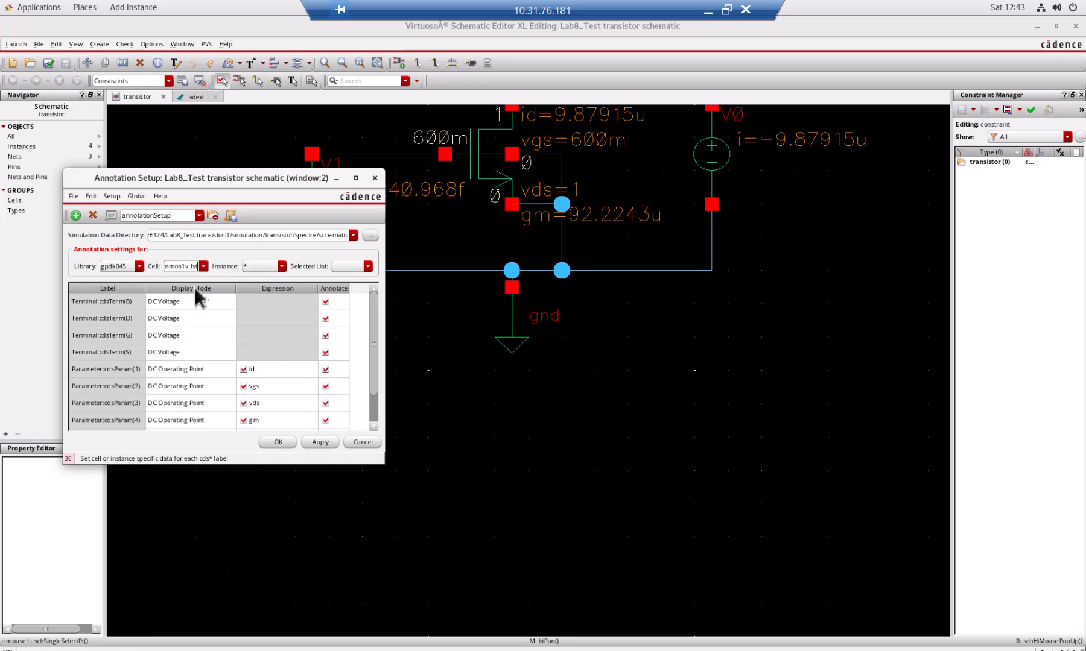
Set the expression of the cell's fifth parameter label to ft.
left_click_drag(374, 335, 374, 365)
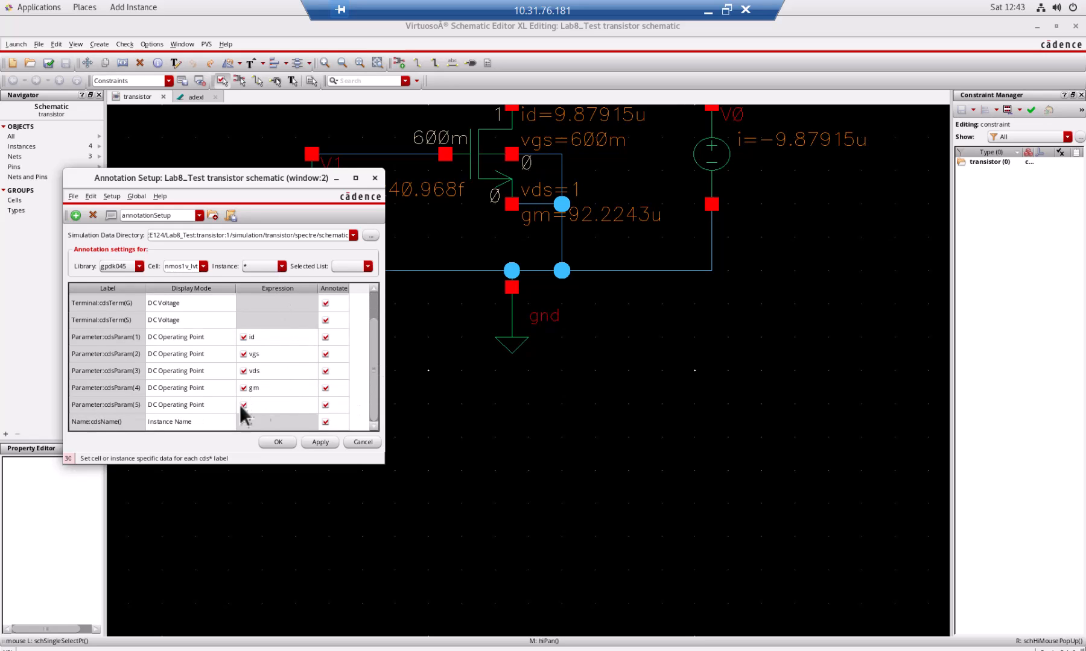
double_click(272, 404)
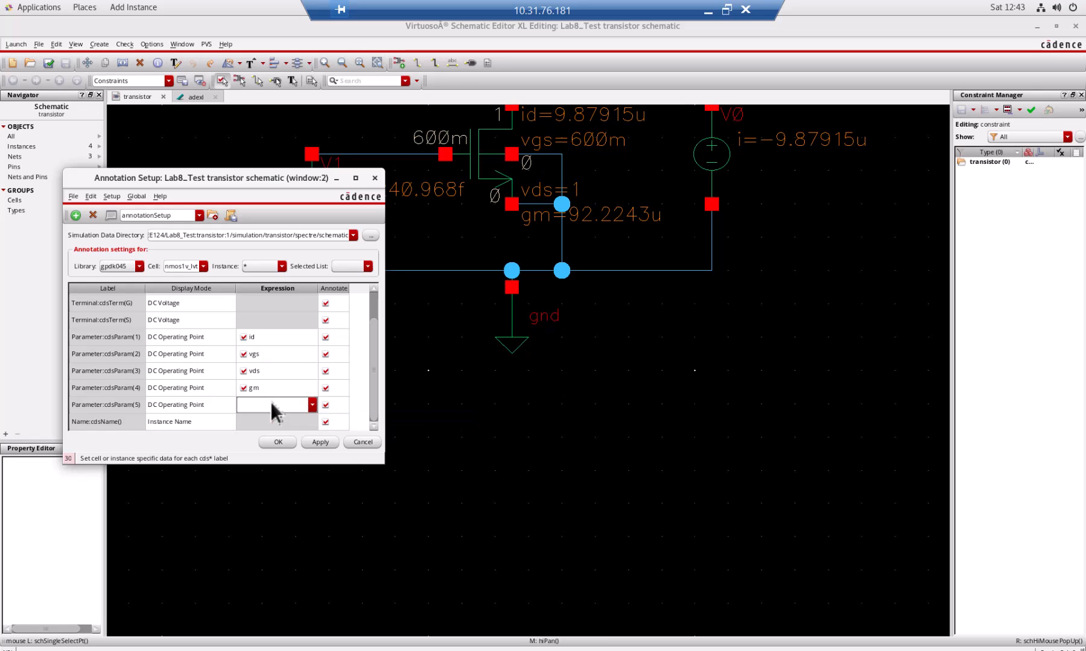
left_click(312, 405)
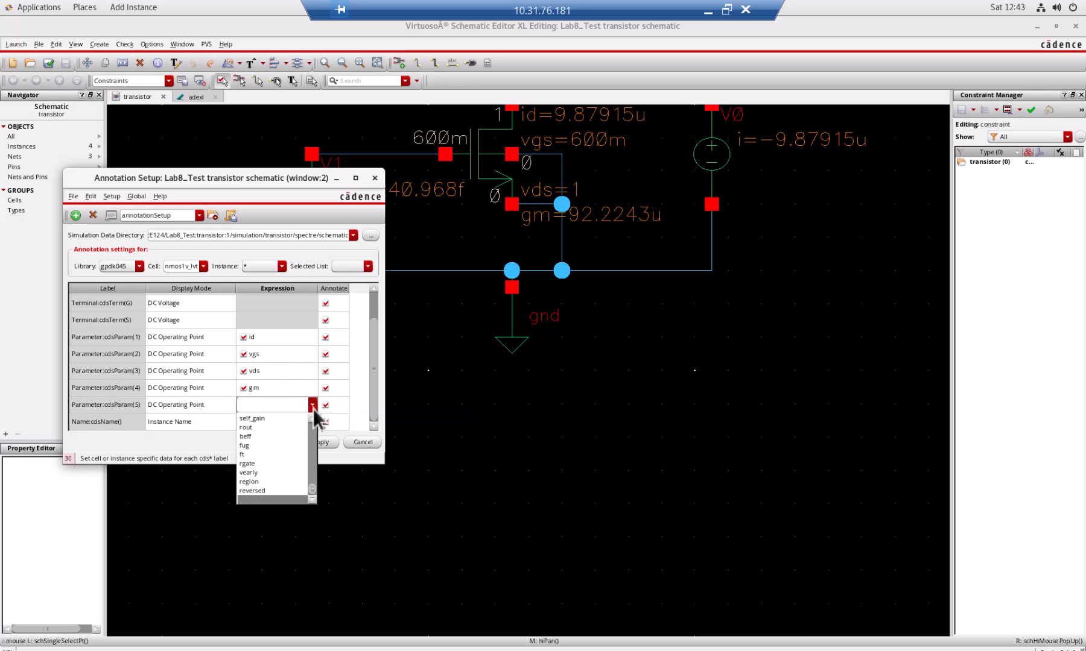
left_click(290, 453)
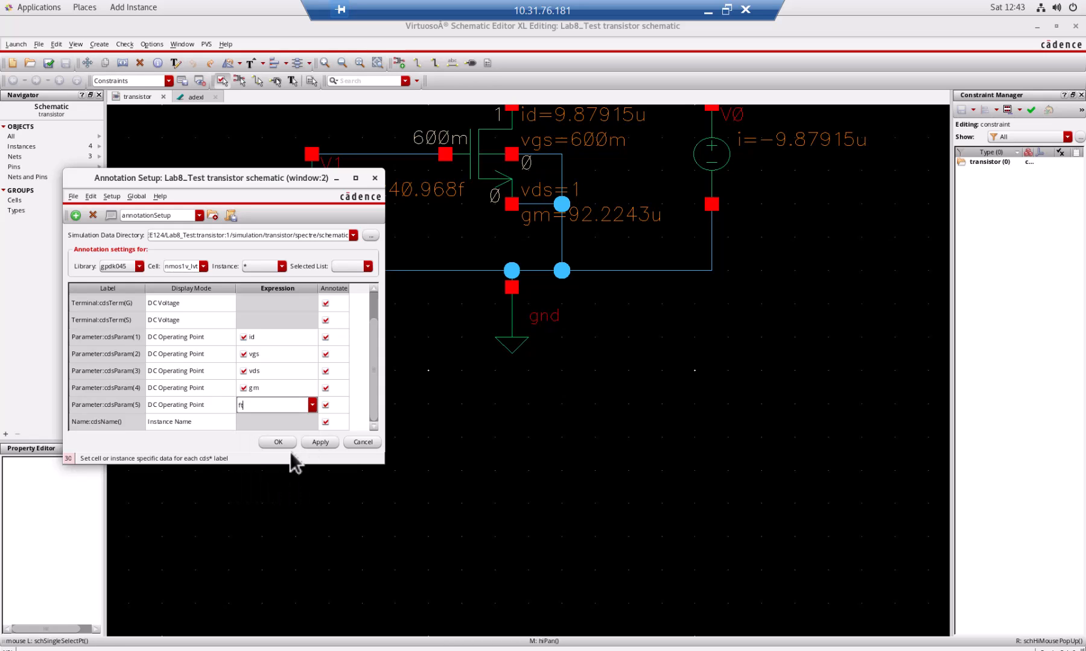
left_click(299, 420)
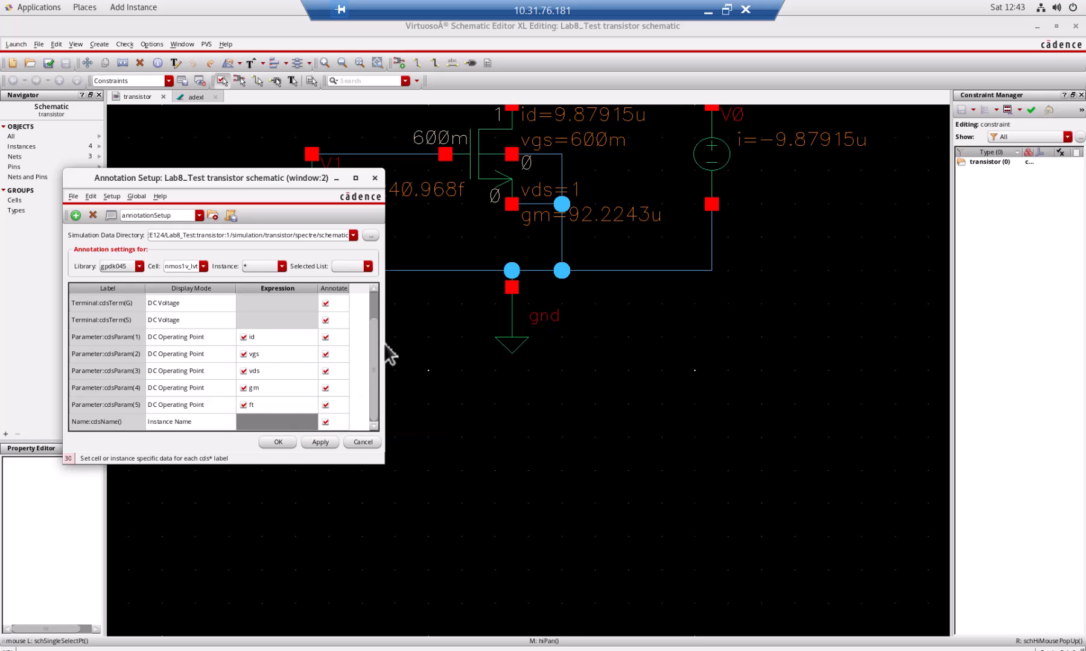
Add a new parameter label below the fifth one and set its display mode to DC Operating Point.
left_click_drag(374, 339, 379, 408)
left_click(128, 421)
left_click(177, 407)
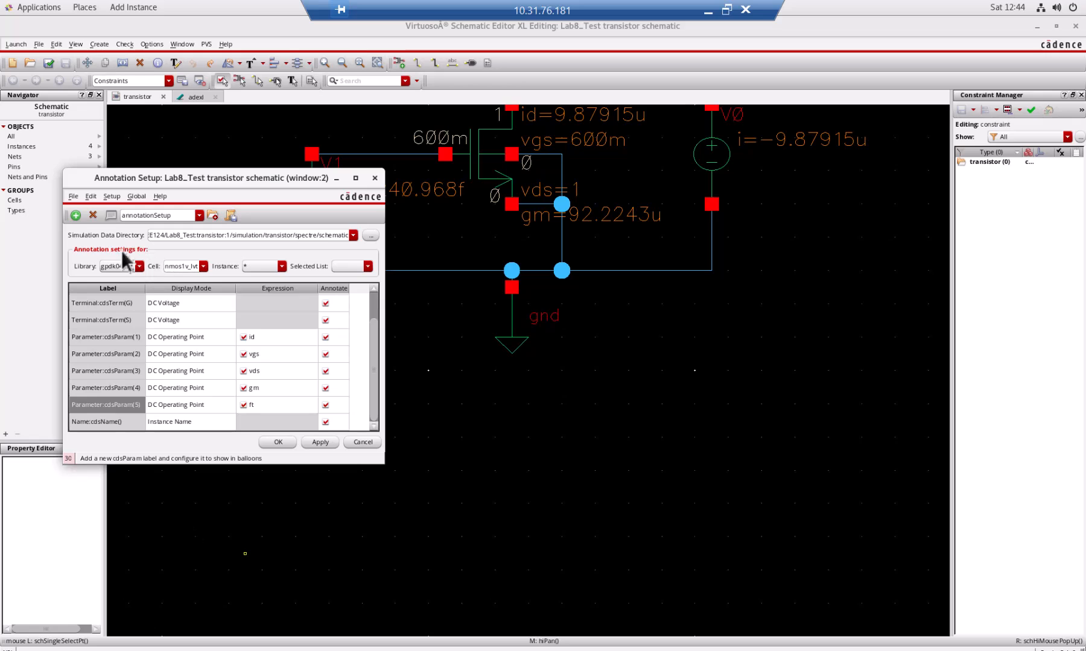
left_click(76, 216)
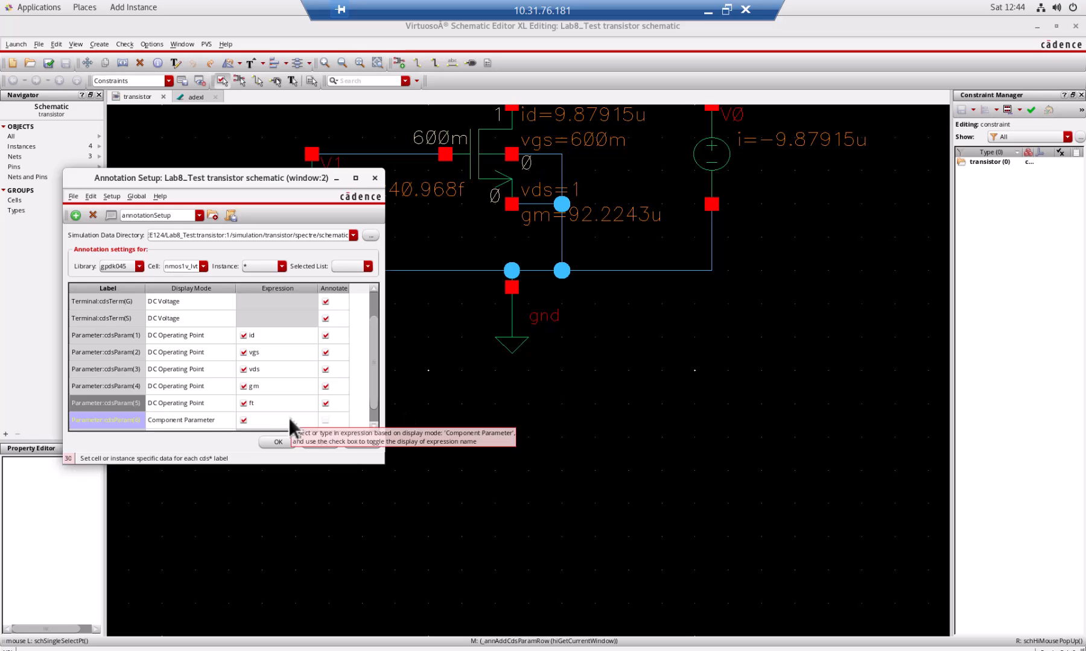
left_click(218, 422)
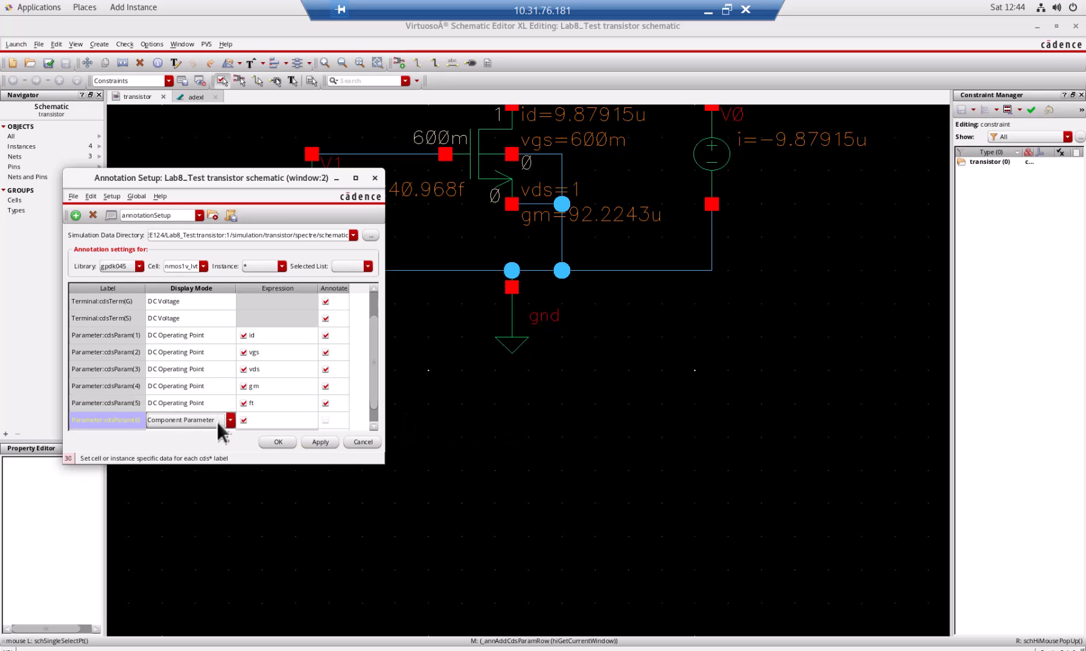
left_click(231, 422)
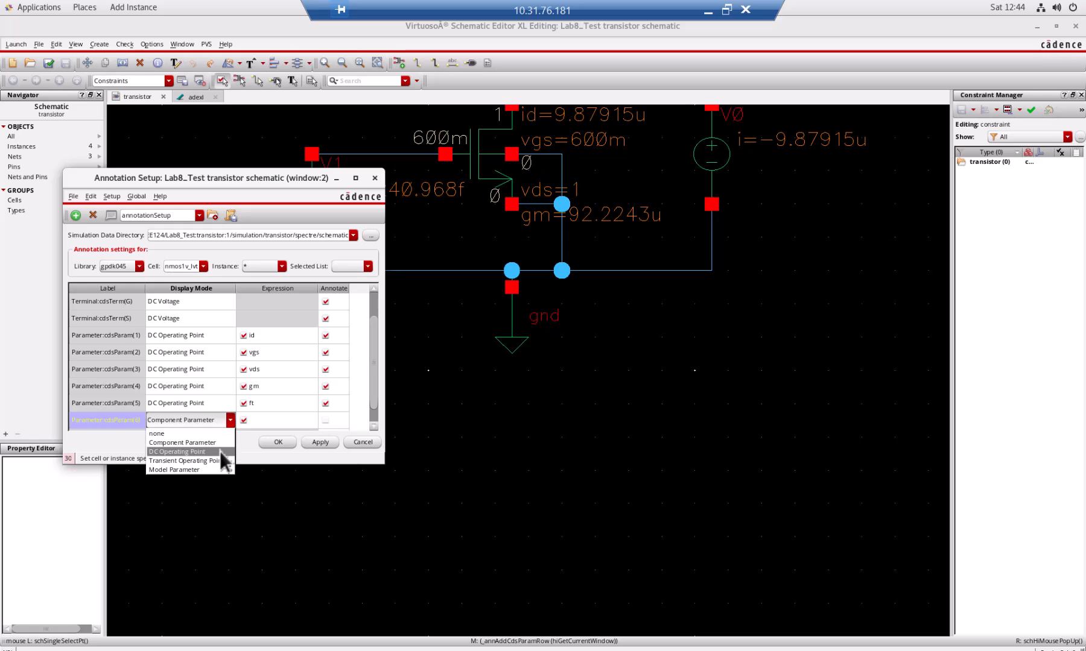
left_click(220, 452)
Set the new parameter label's expression to 1/gds and accept the annotation settings.
left_click(307, 421)
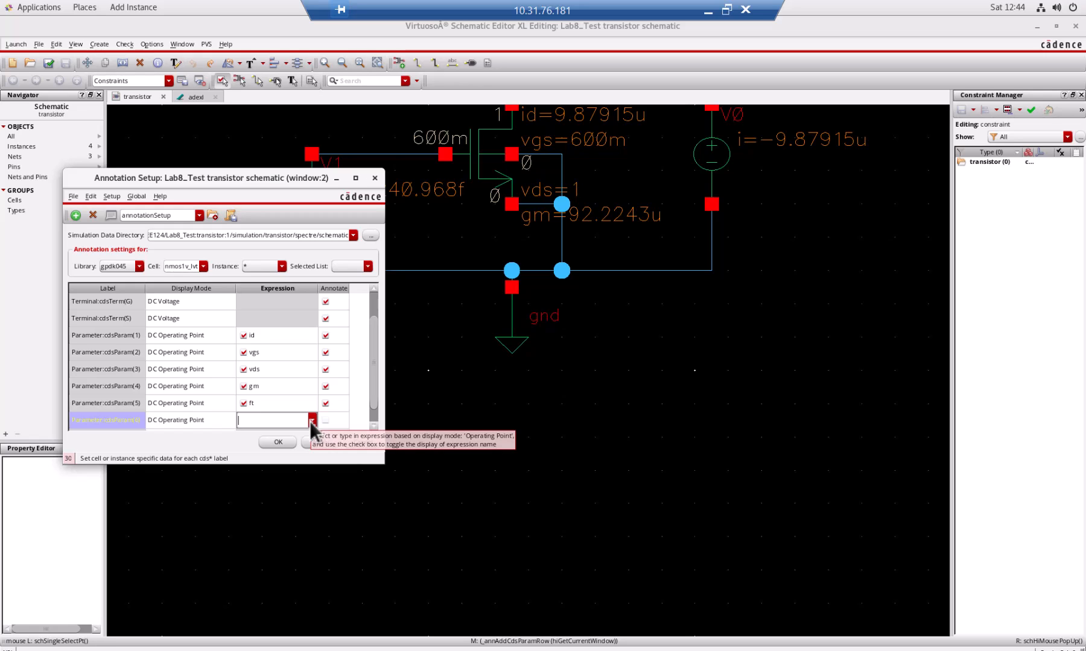
type("1/gds")
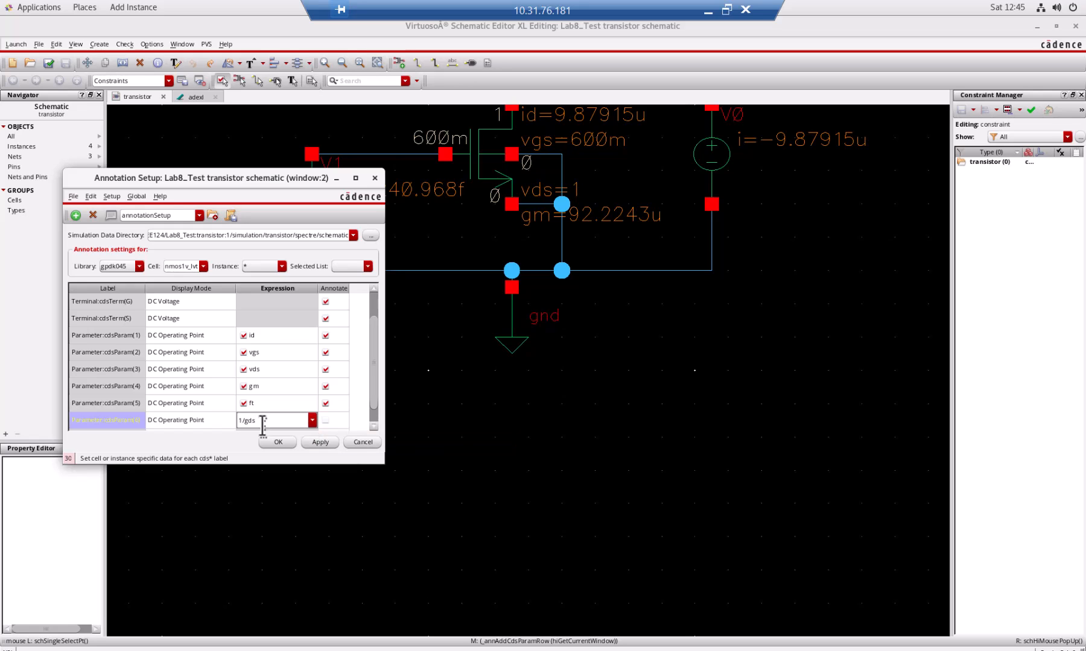
key("Return")
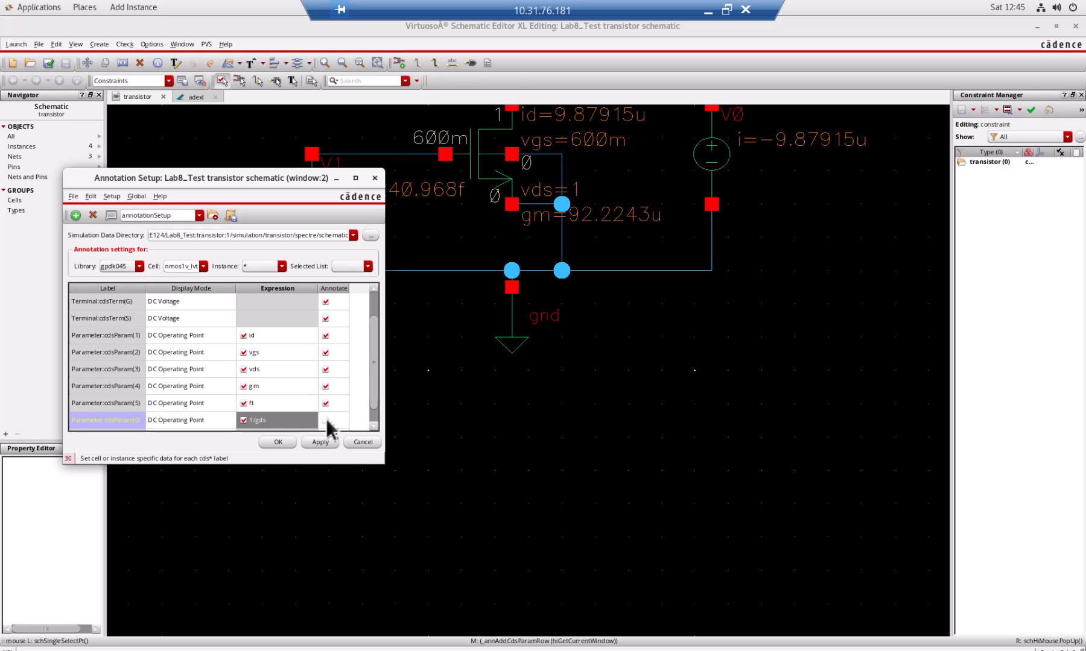
scroll(374, 401, "down", 1)
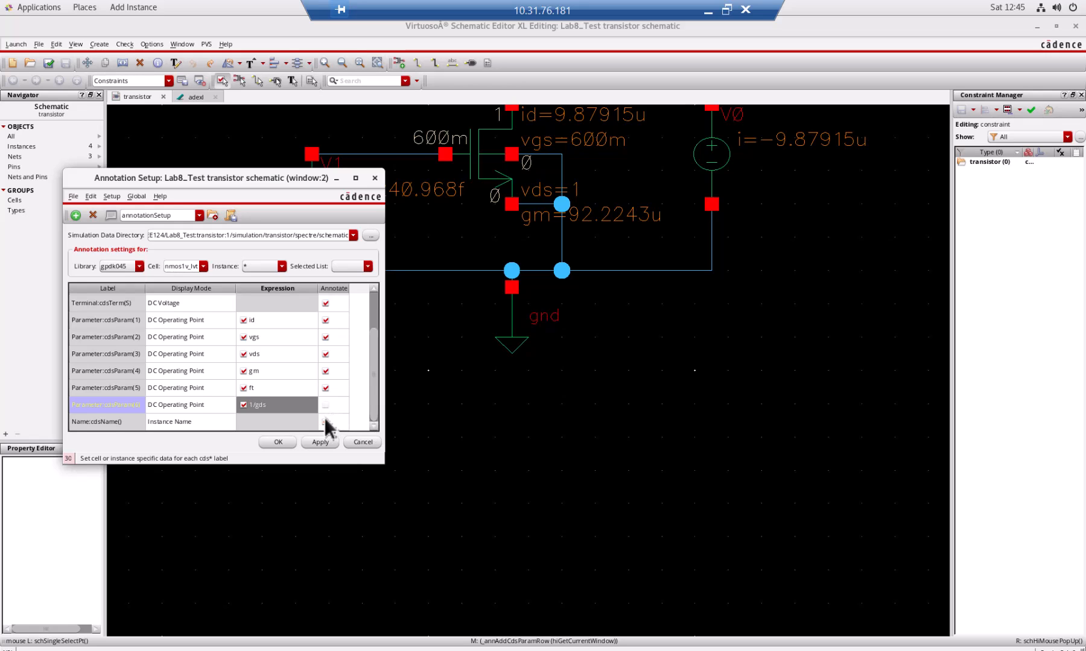
left_click(196, 405)
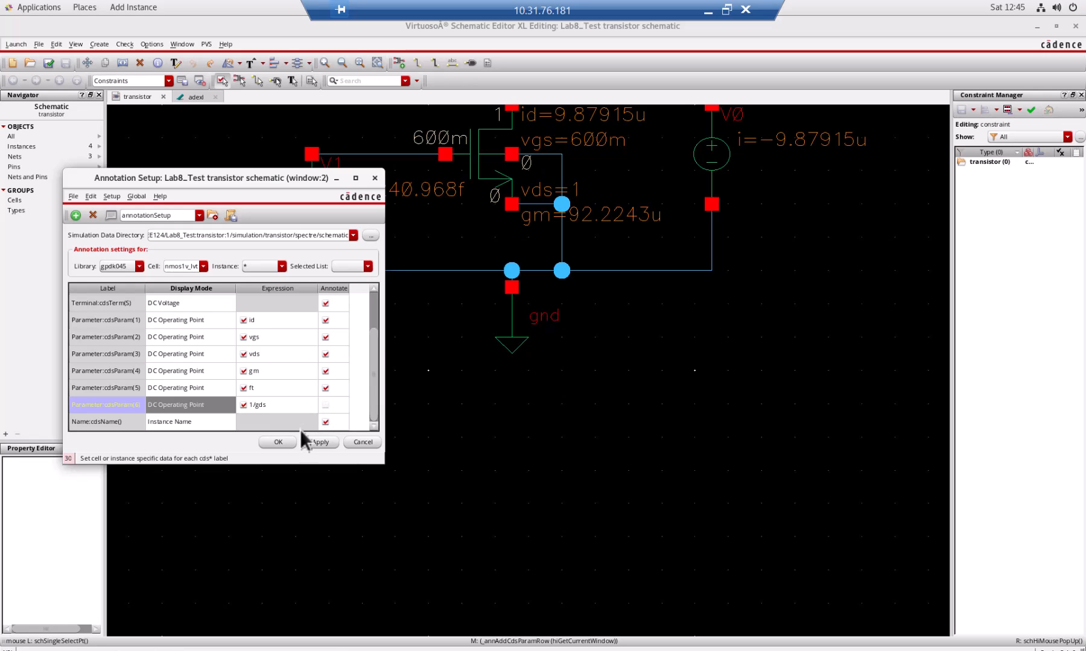
left_click(278, 442)
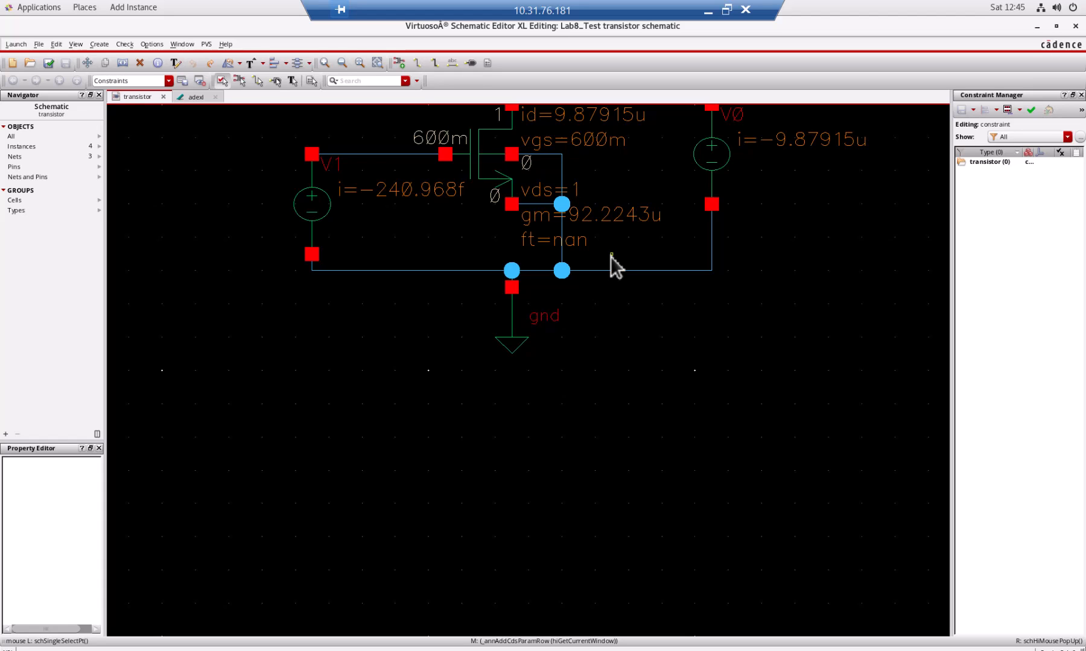
Reopen the schematic's annotation setup and select the nmos1v_lvt cell settings again.
right_click(605, 185)
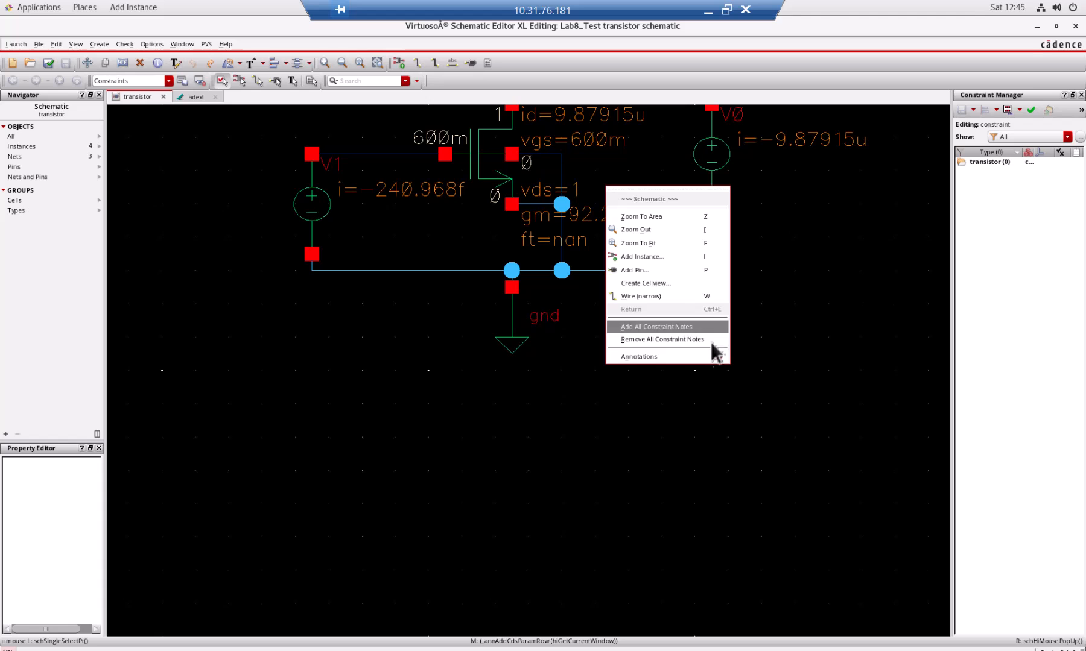
mouse_move(717, 358)
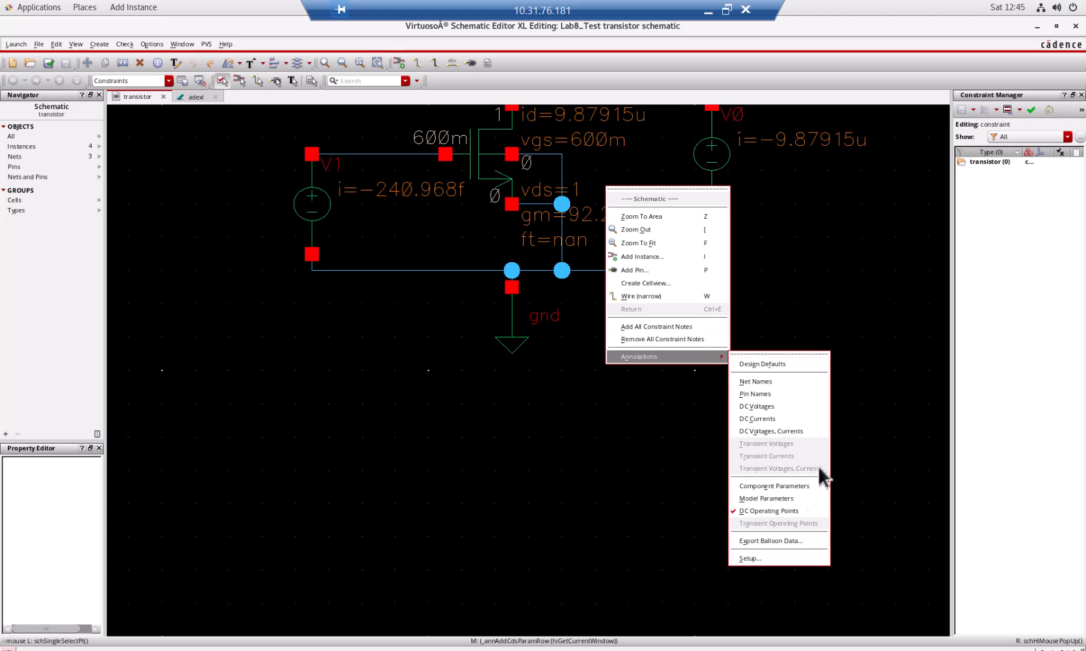
left_click(801, 558)
left_click_drag(242, 383, 387, 97)
left_click(287, 185)
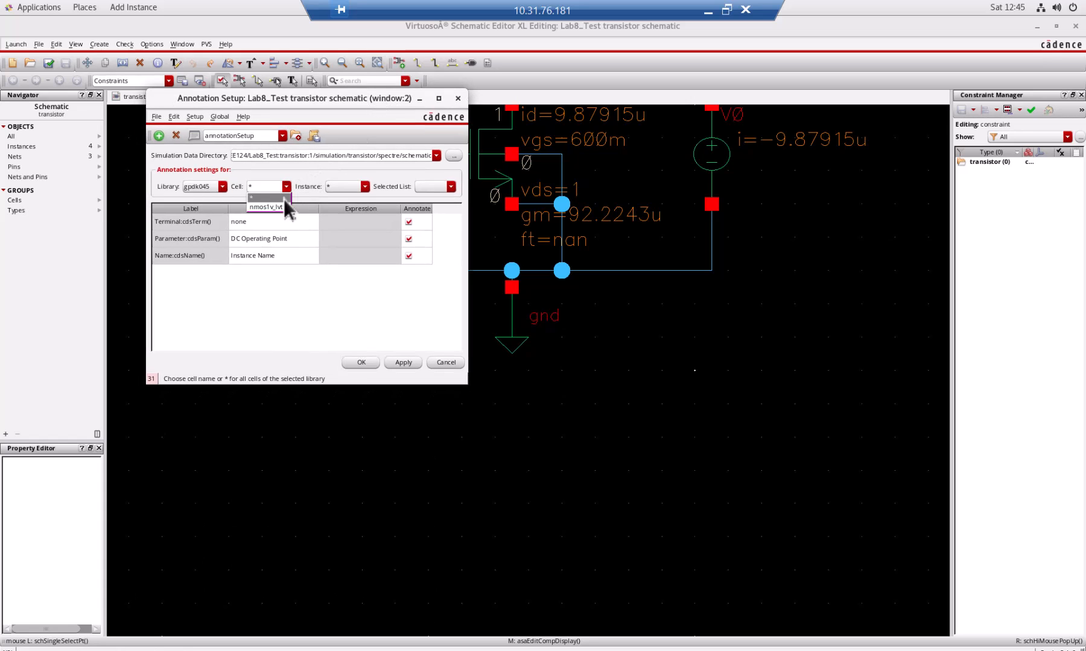
left_click(285, 206)
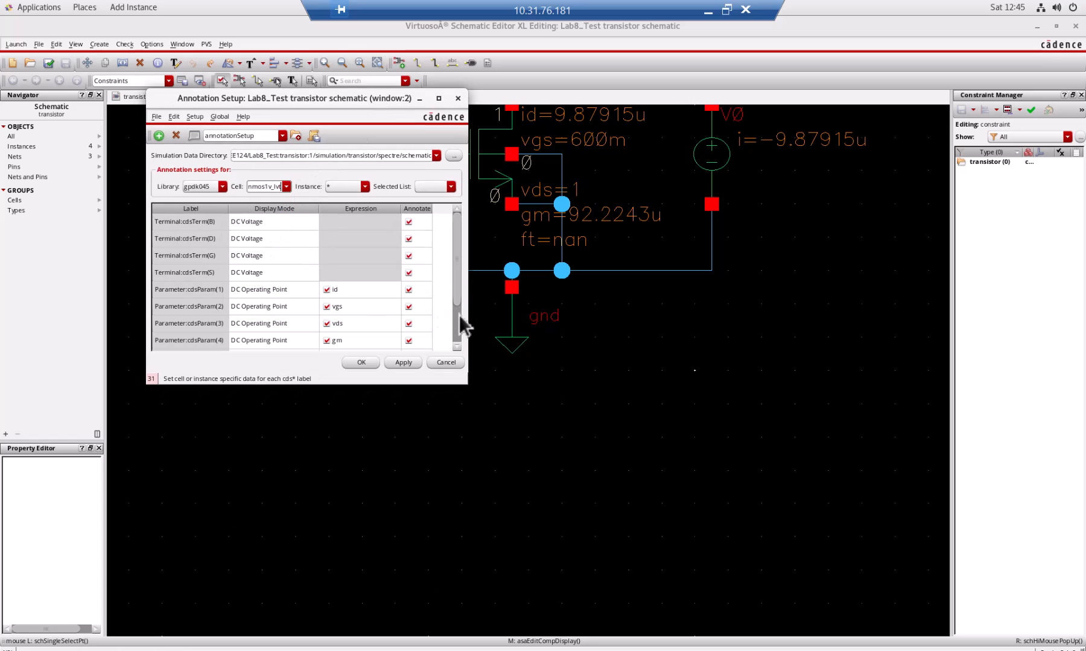
Delete the added sixth parameter label containing the 1/gds expression.
scroll(458, 314, "down", 1)
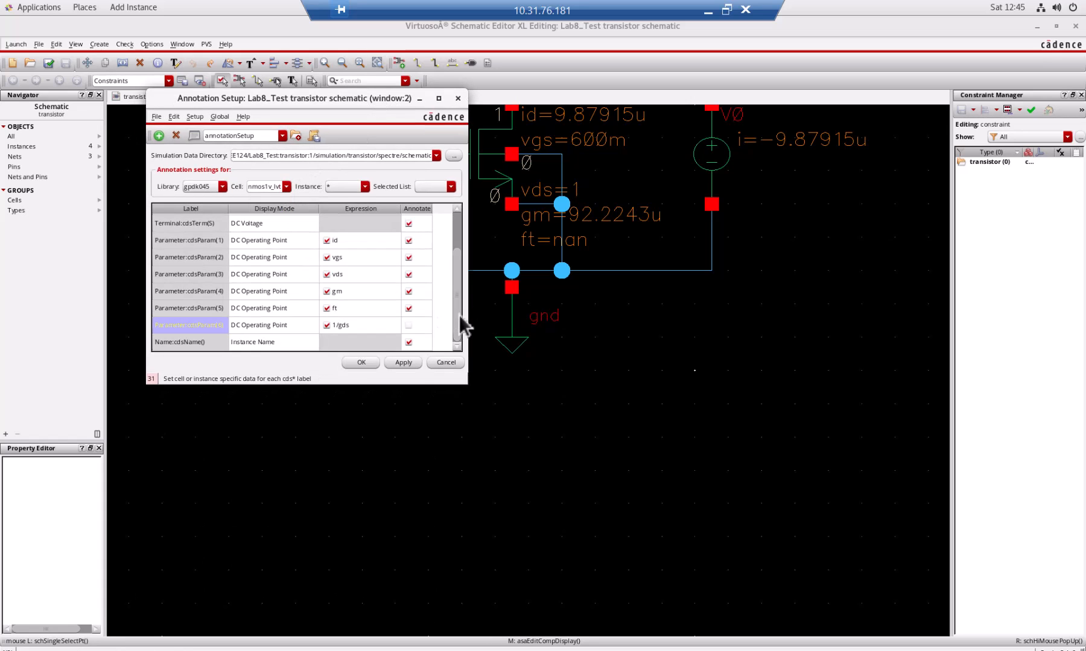
left_click(332, 326)
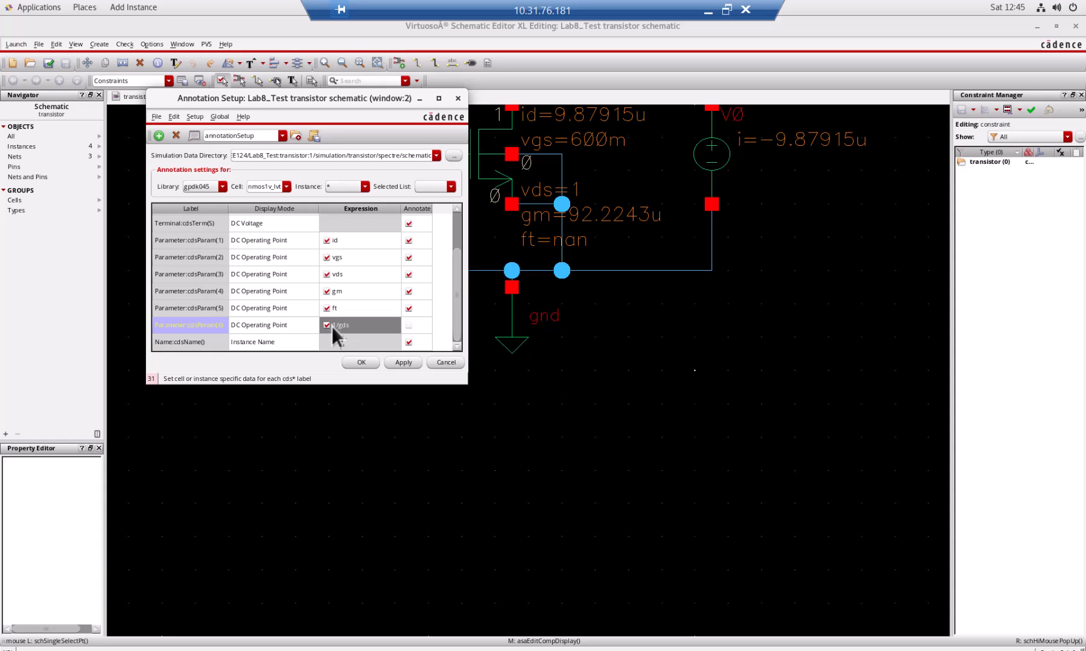
left_click(201, 320)
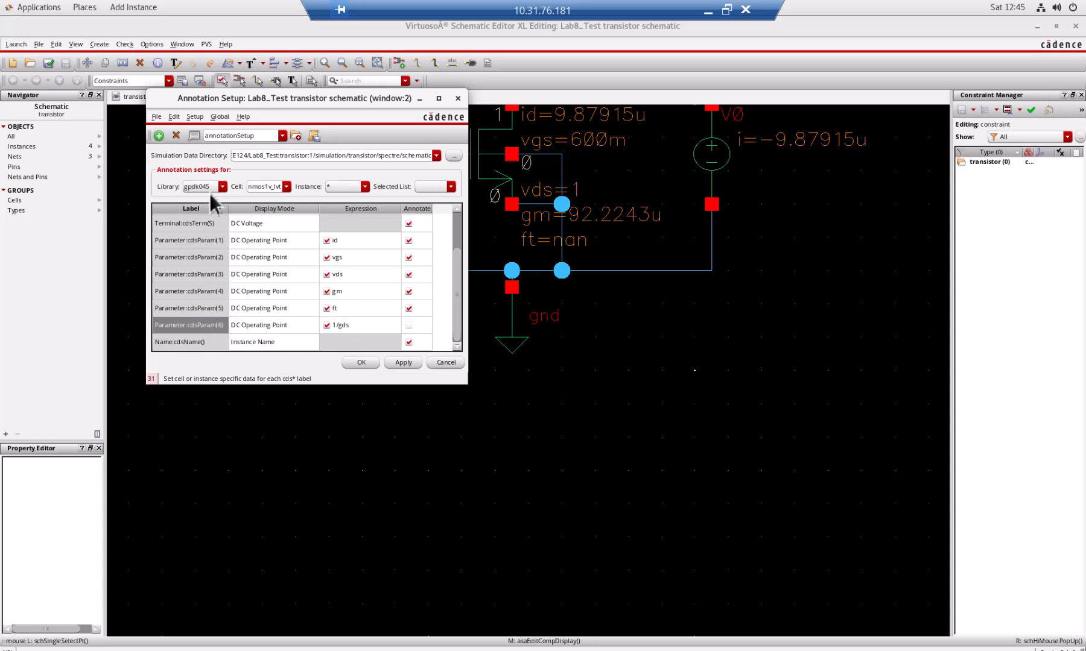
left_click(177, 133)
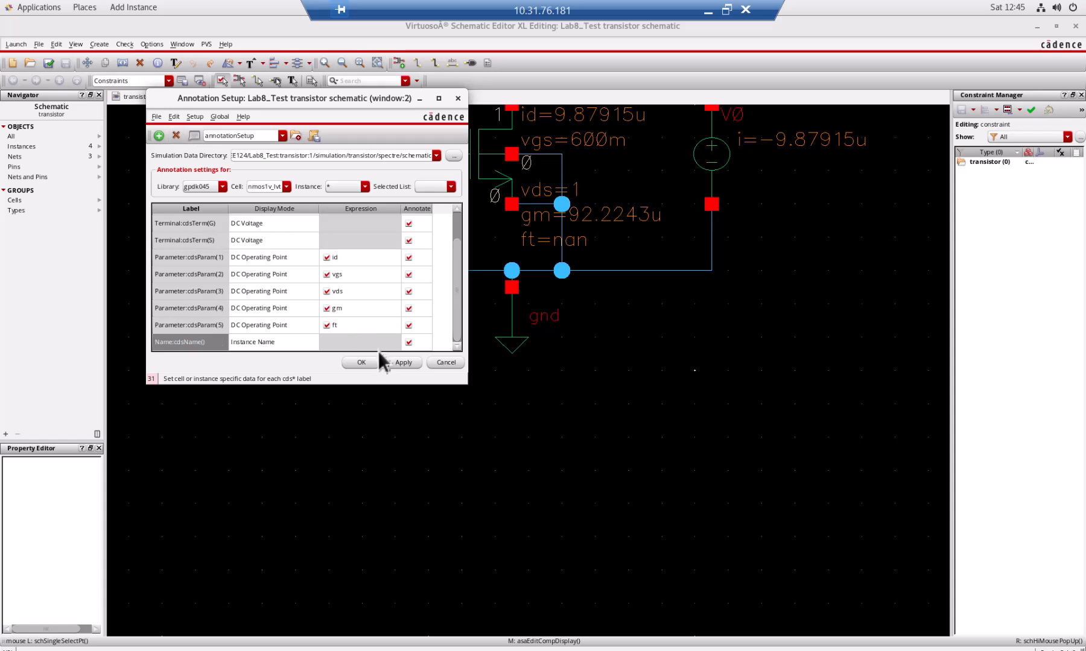
Replace the fifth parameter label's expression with 1/gds, accept the annotation settings without overriding manually modified ones, and fit the schematic.
left_click(352, 325)
type("1/")
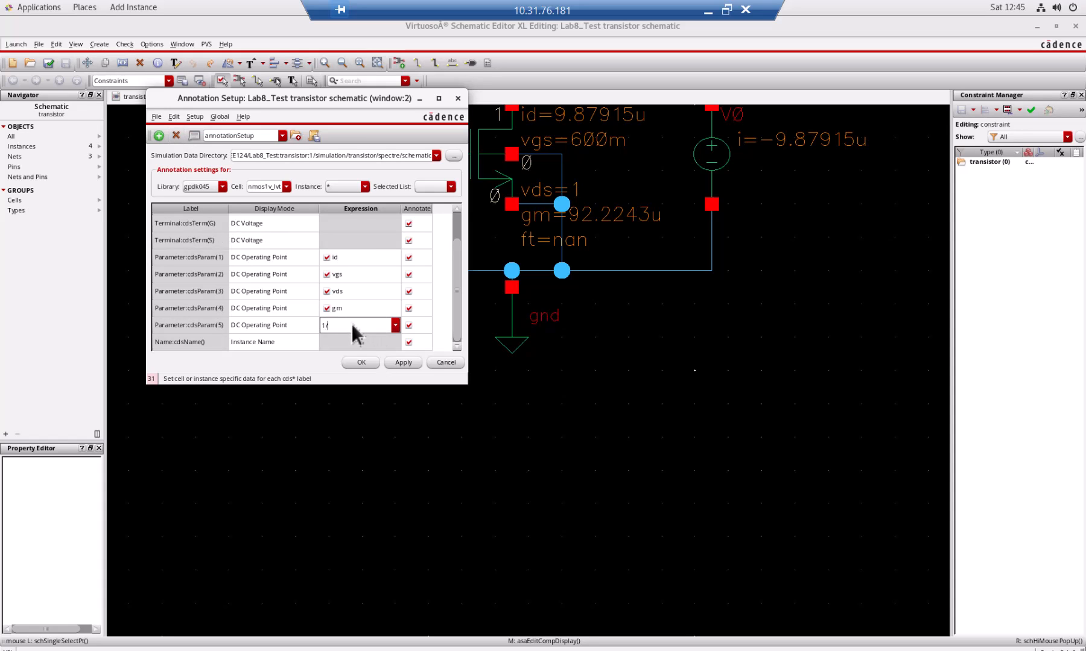
type("gds")
key("Return")
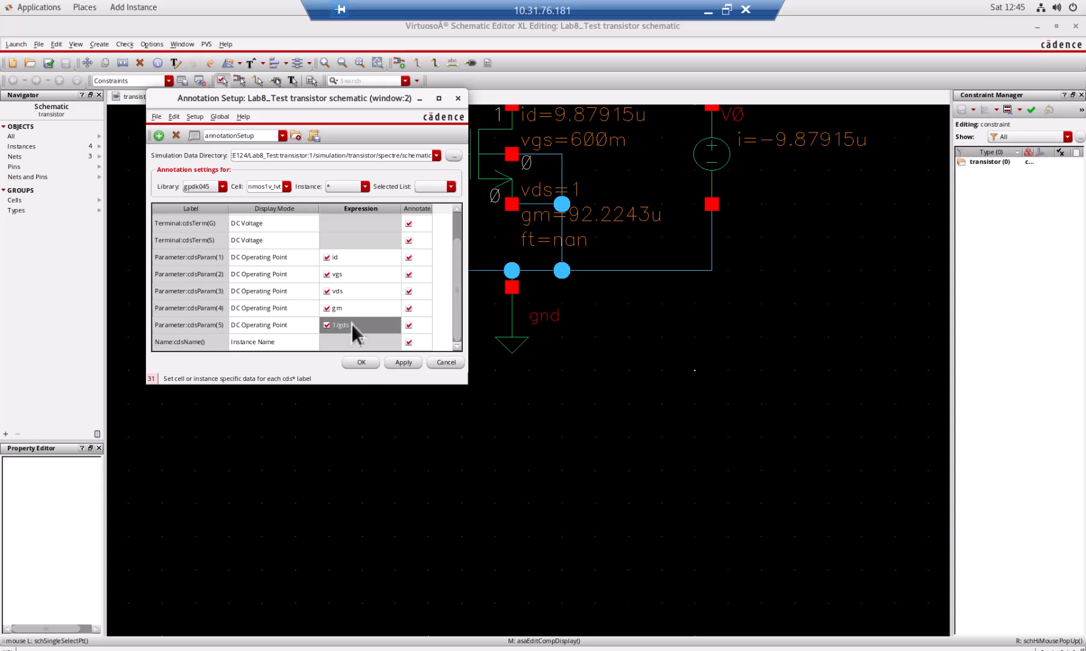
left_click(362, 362)
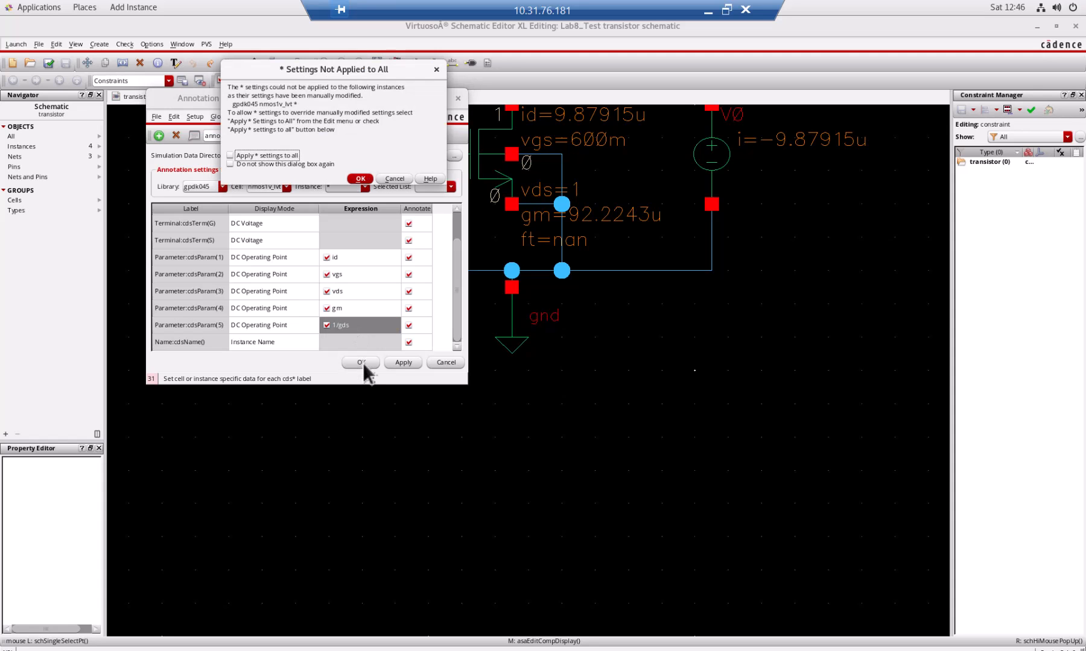
left_click(361, 180)
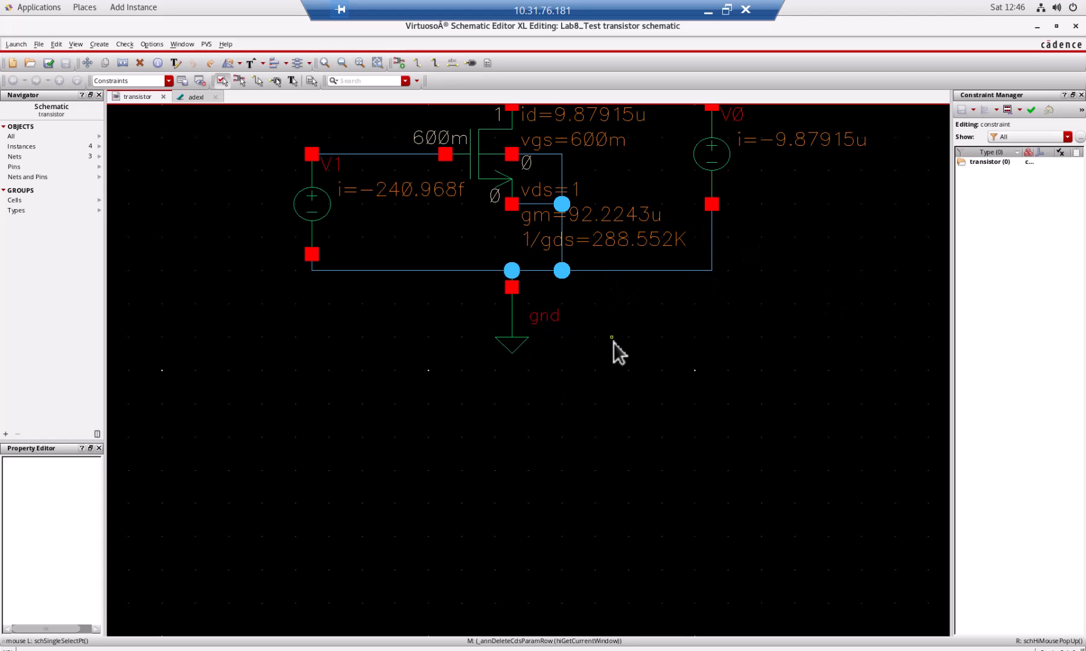
key("f")
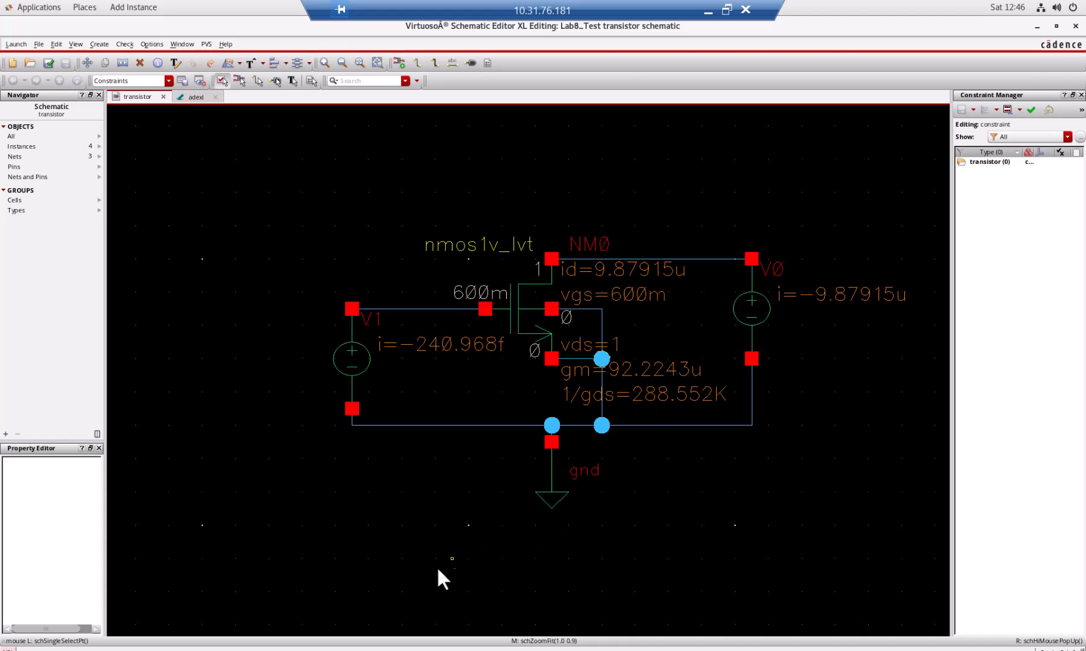
Take the remote session out of full screen and open the object properties of the nmos1v_lvt transistor NM0.
key("ctrl+alt+Break")
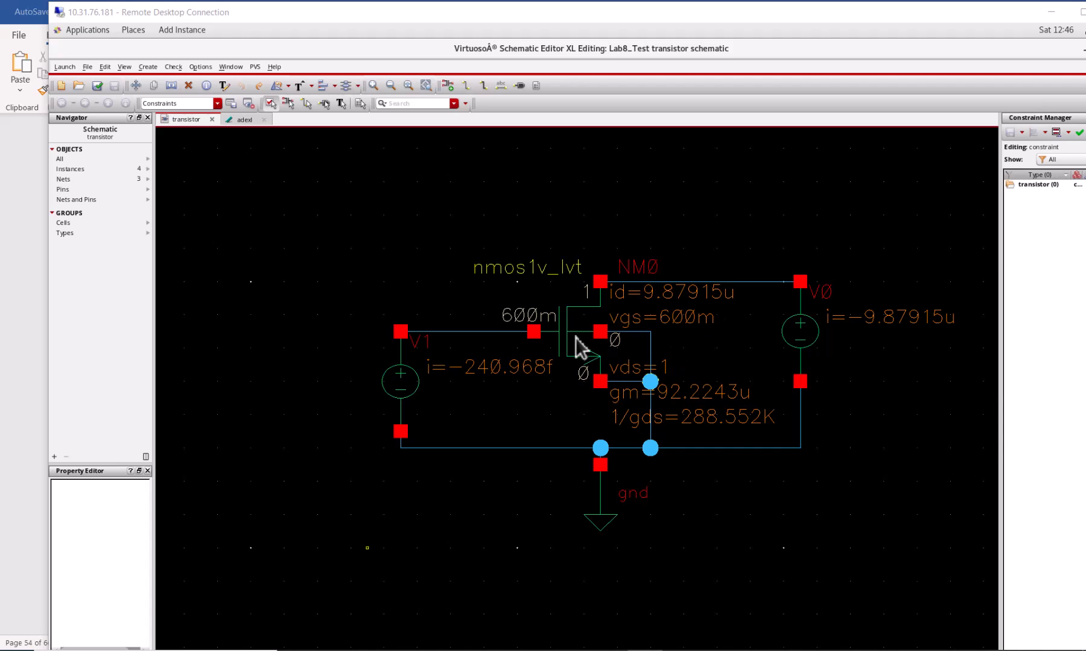
left_click(556, 331)
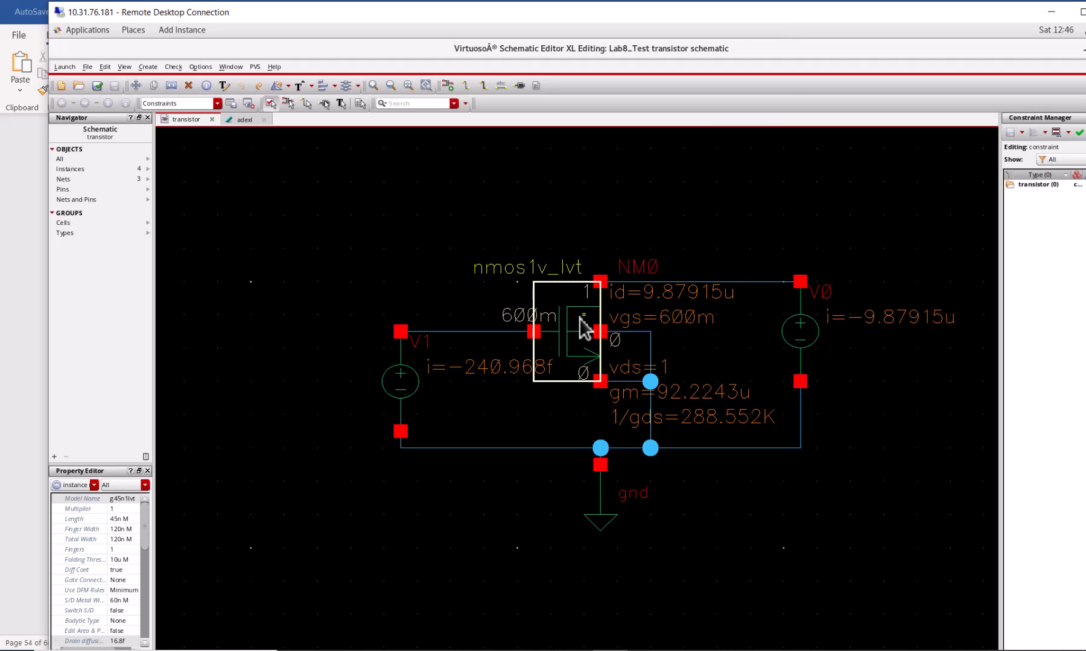
key("q")
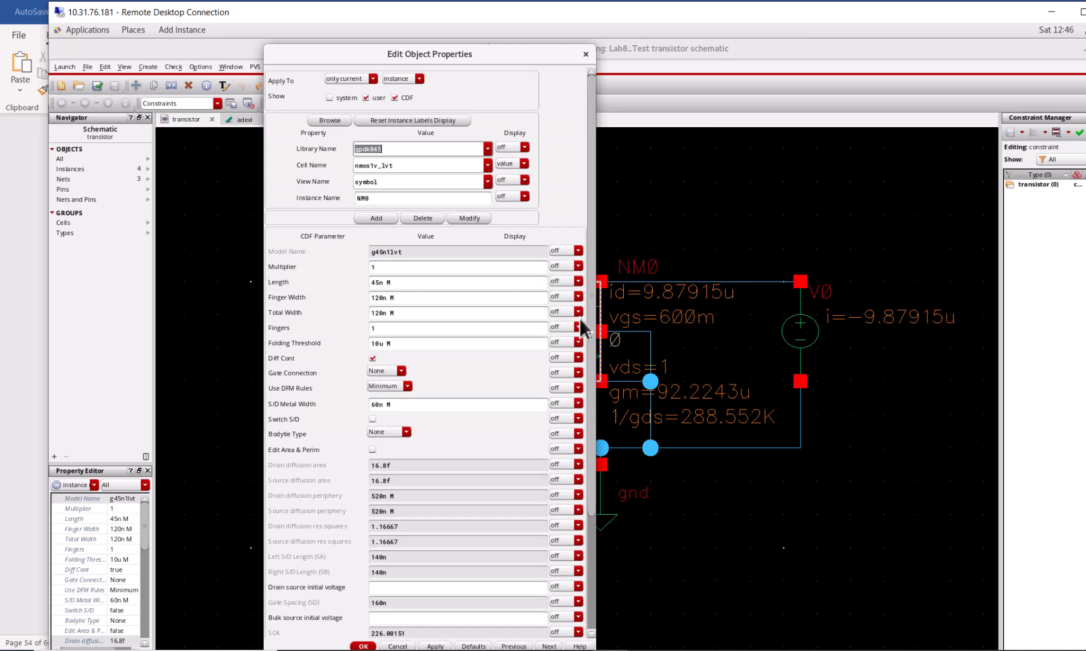
Switch to the Word lab manual and review the table of widths, gm, r0 and iD for VG=600mV.
left_click_drag(528, 12, 811, 256)
left_click(1082, 140)
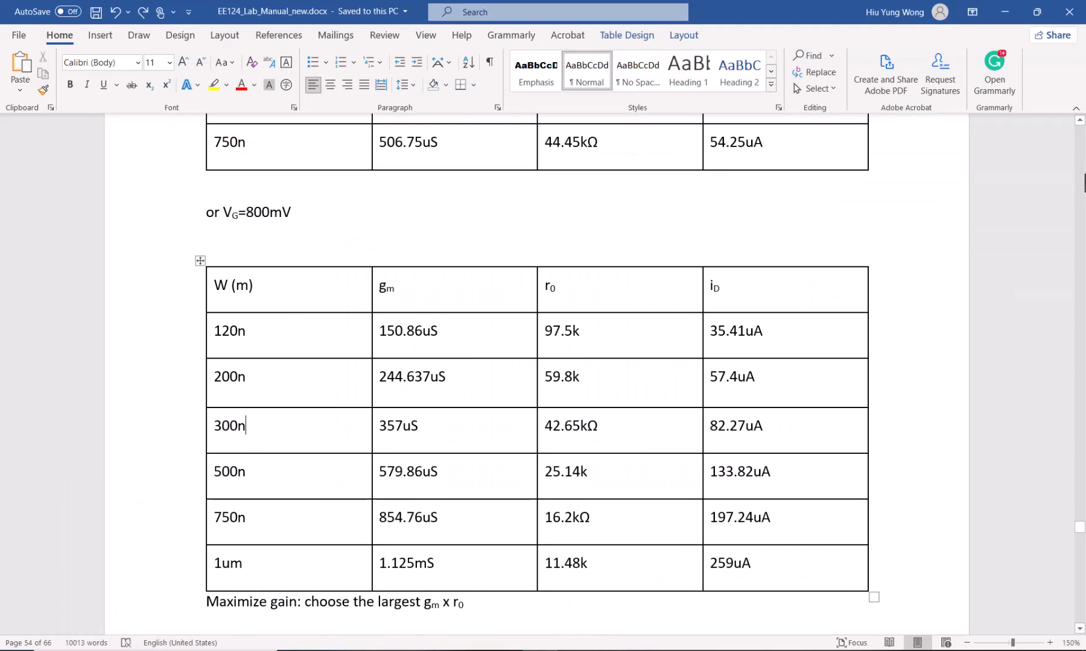
left_click(1079, 174)
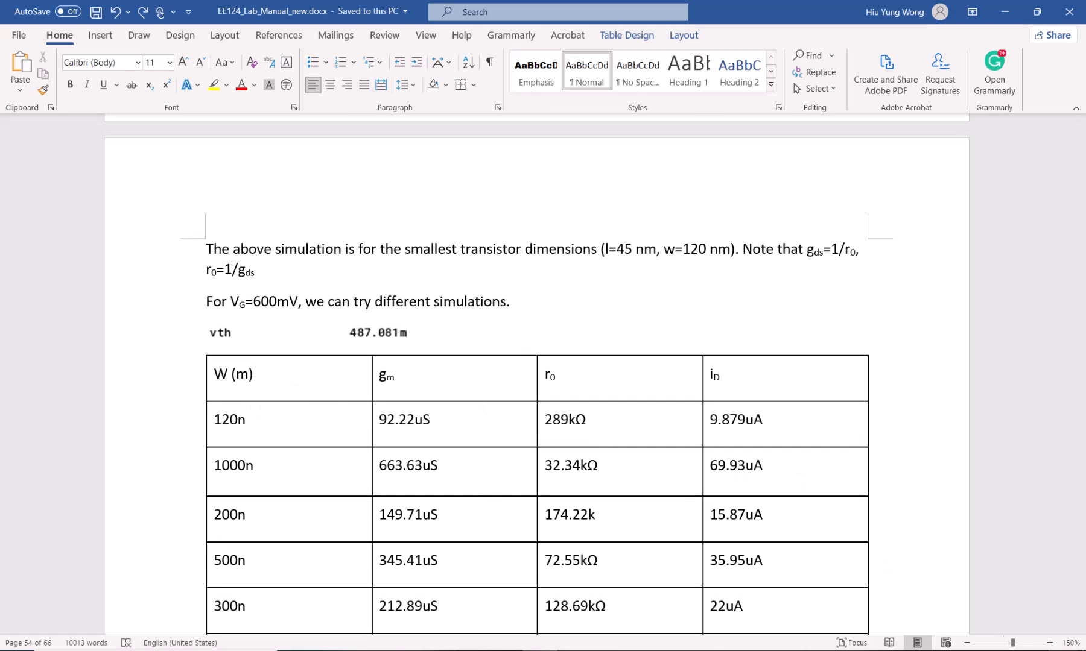
left_click(1080, 628)
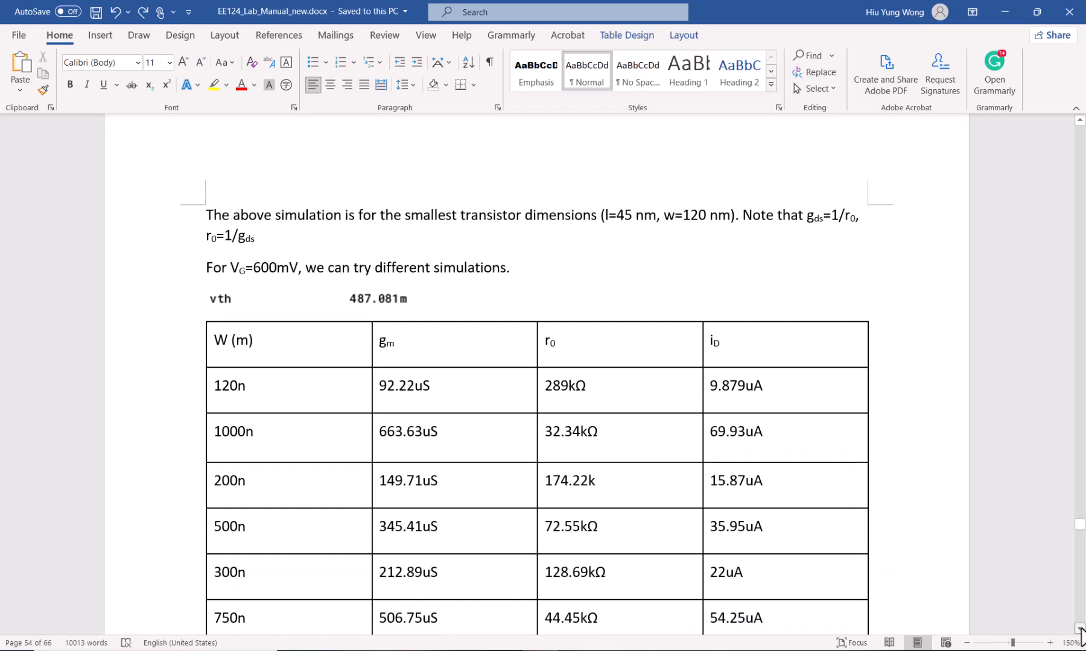
left_click(1081, 628)
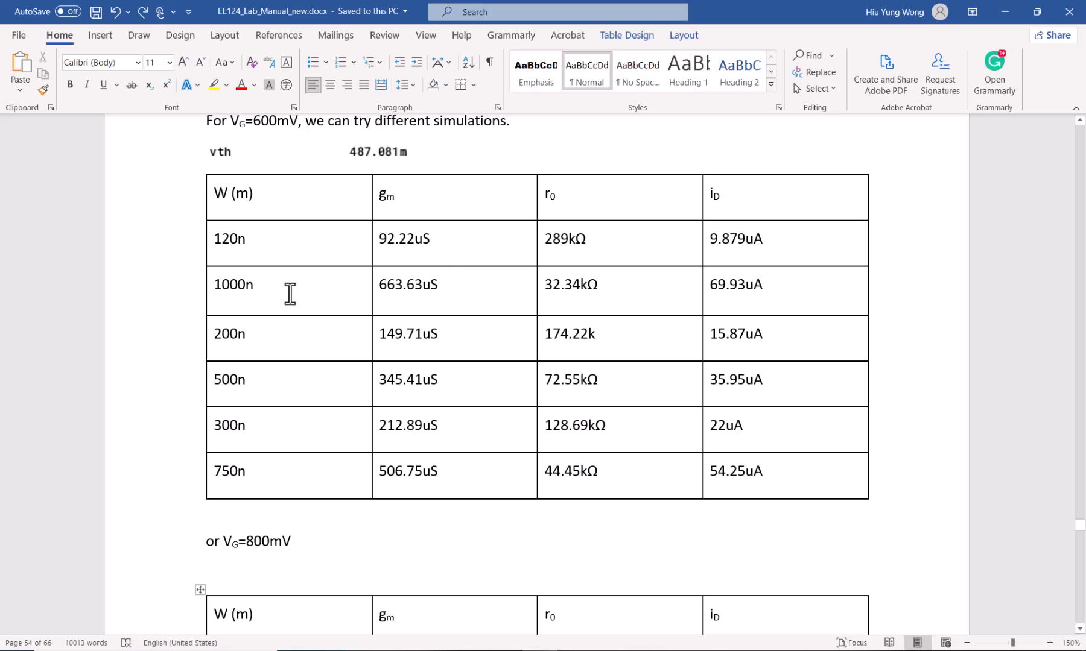
Return to the full-screen Virtuoso session and set transistor NM0's finger width to 1000n, accepting the properties.
key("alt+Tab")
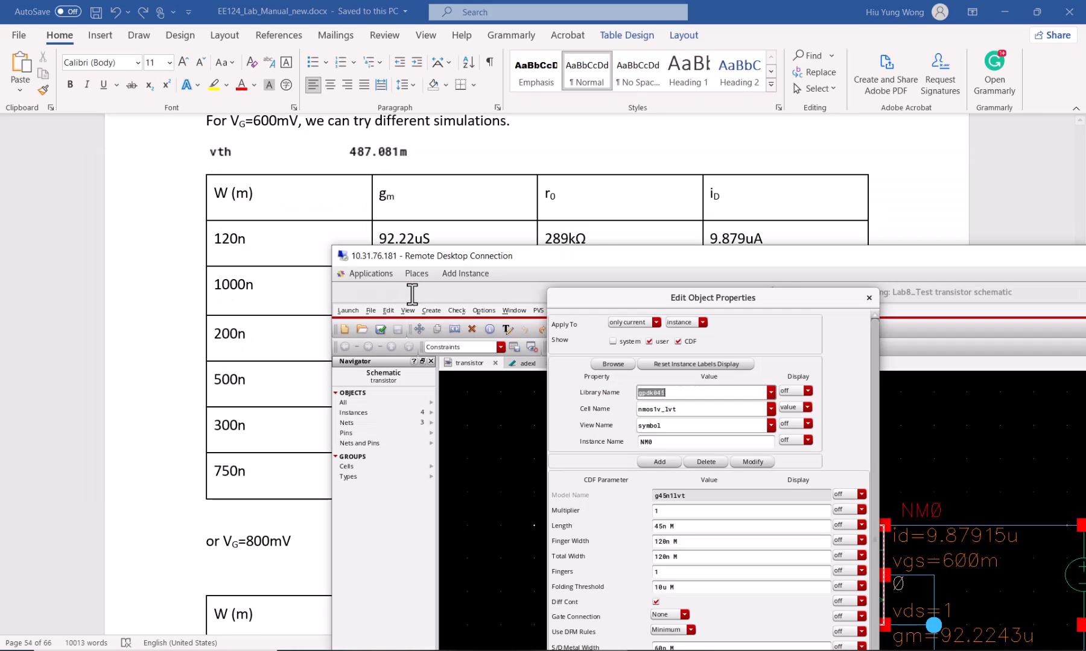
double_click(814, 253)
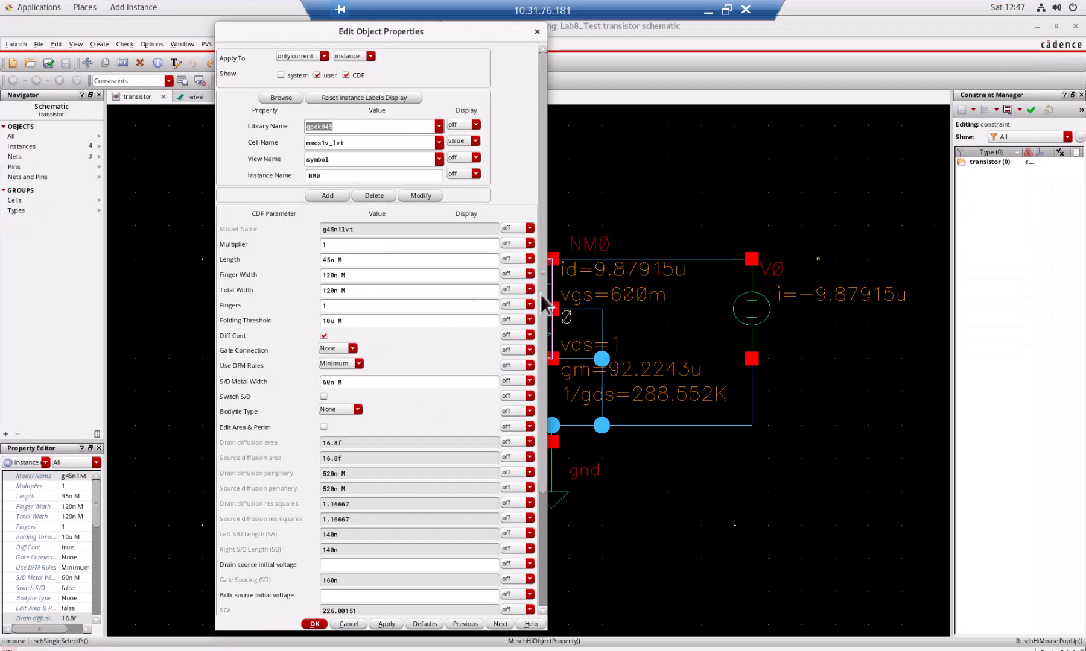
triple_click(345, 290)
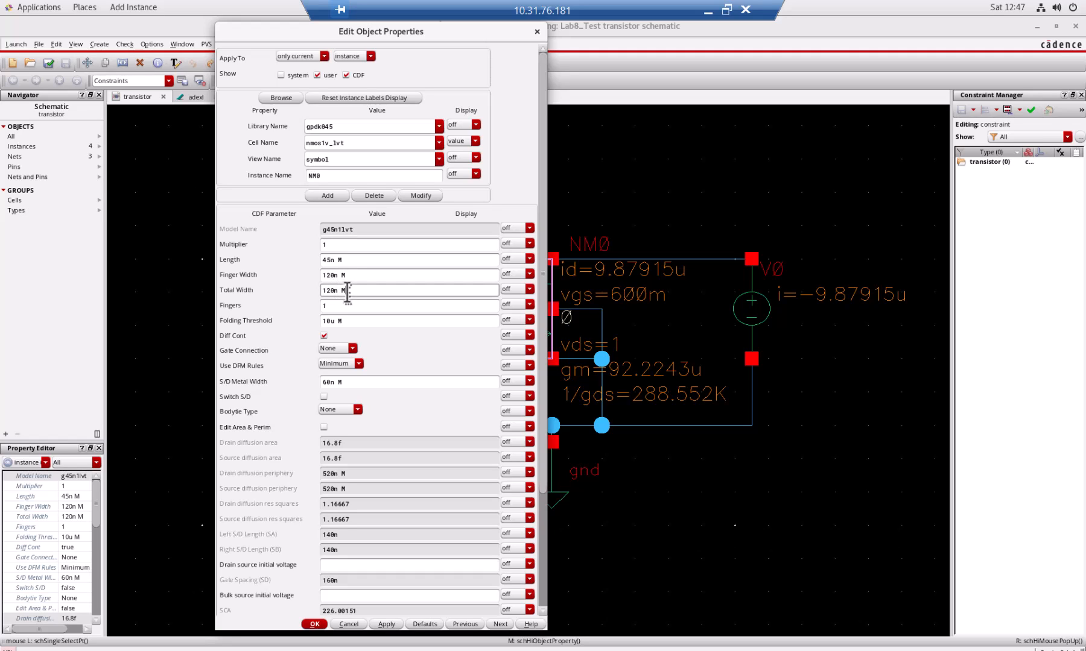
triple_click(356, 275)
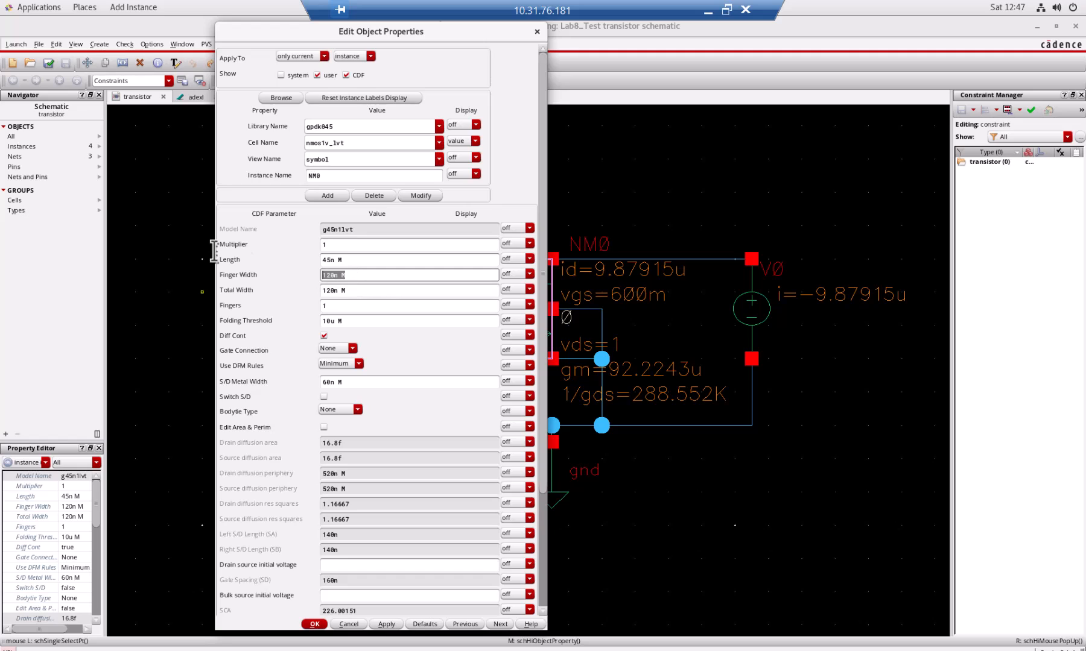
type("1000n")
key("Tab")
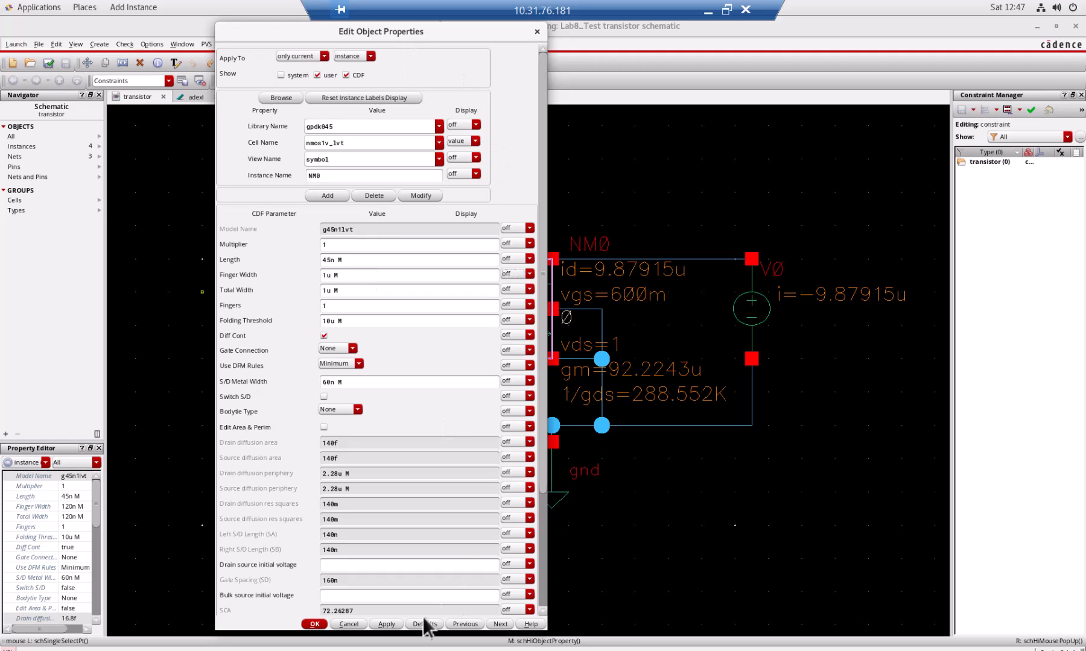
left_click(314, 624)
Check and save the schematic, rerun the adexl simulation, close its output log and return to the transistor schematic.
left_click(49, 64)
left_click(193, 97)
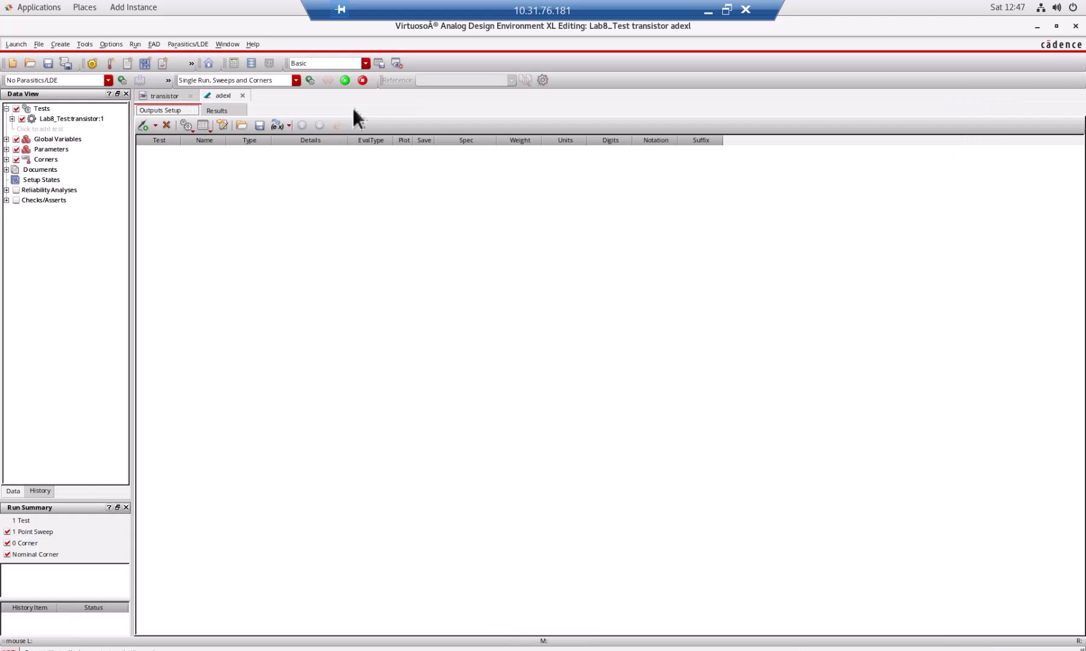
left_click(345, 80)
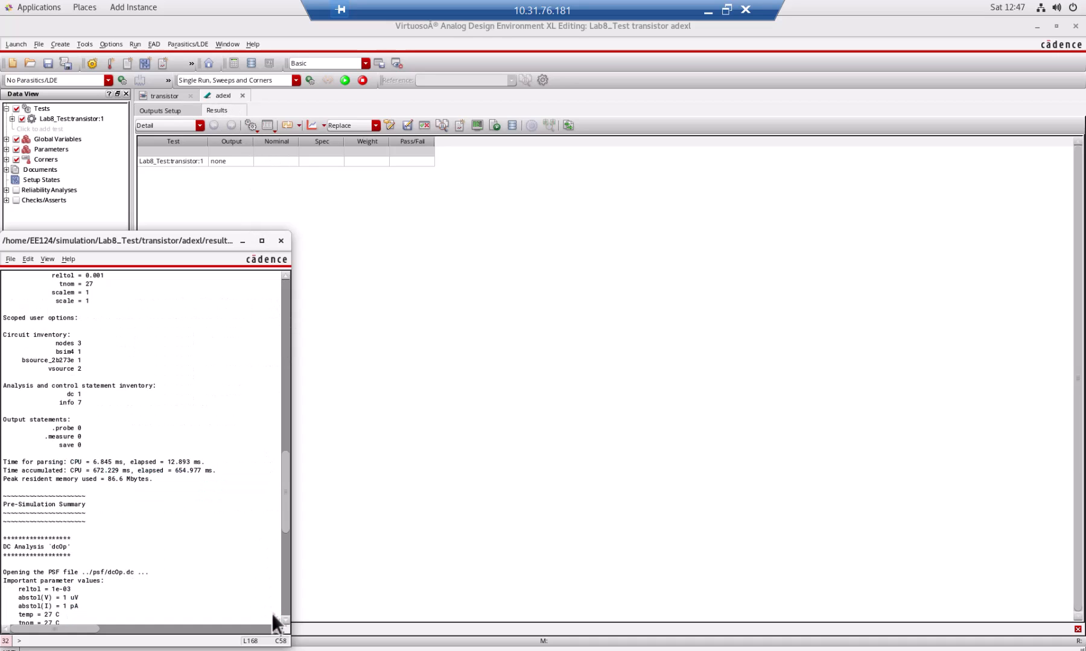
left_click(280, 241)
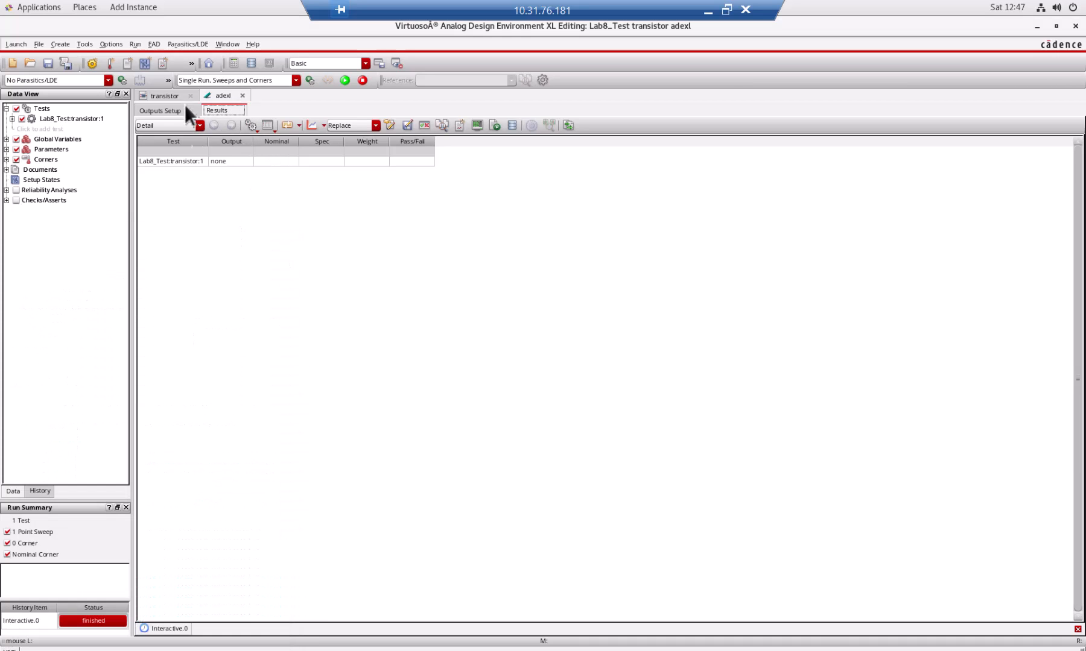
left_click(166, 95)
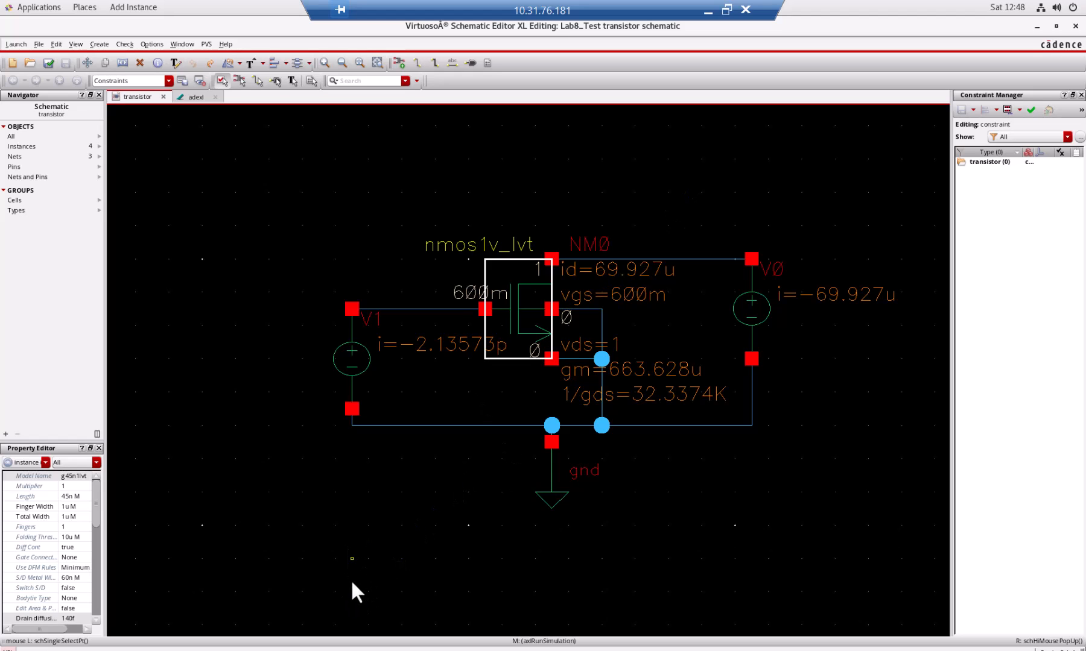
Switch to the Word lab manual and compare the 120n and 1000n rows of the VG=600mV table.
left_click(726, 10)
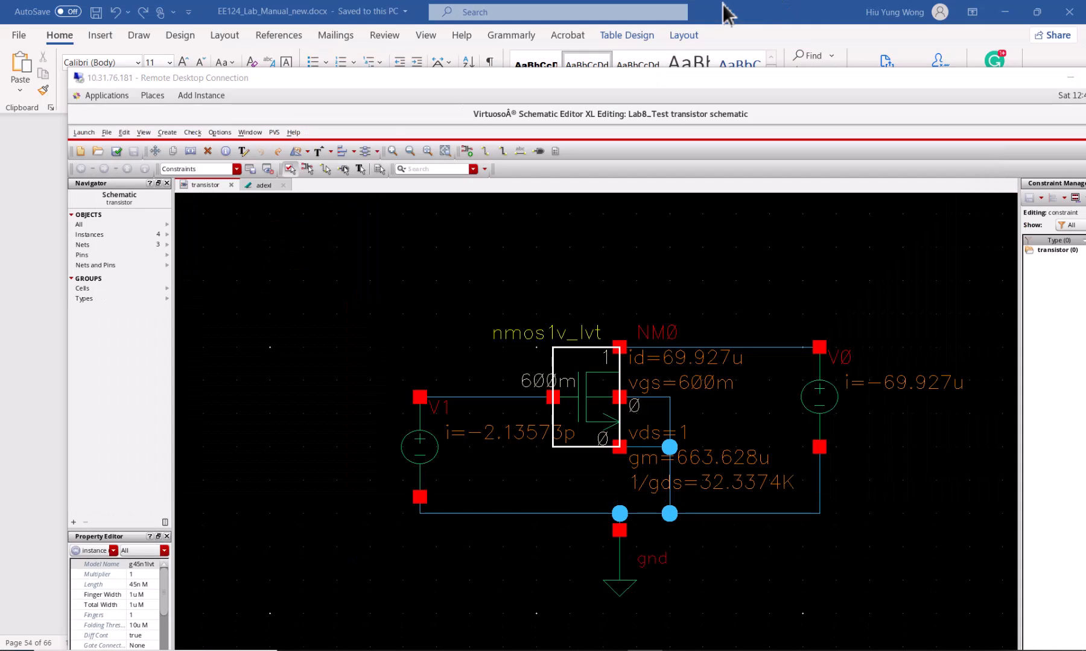
left_click(33, 304)
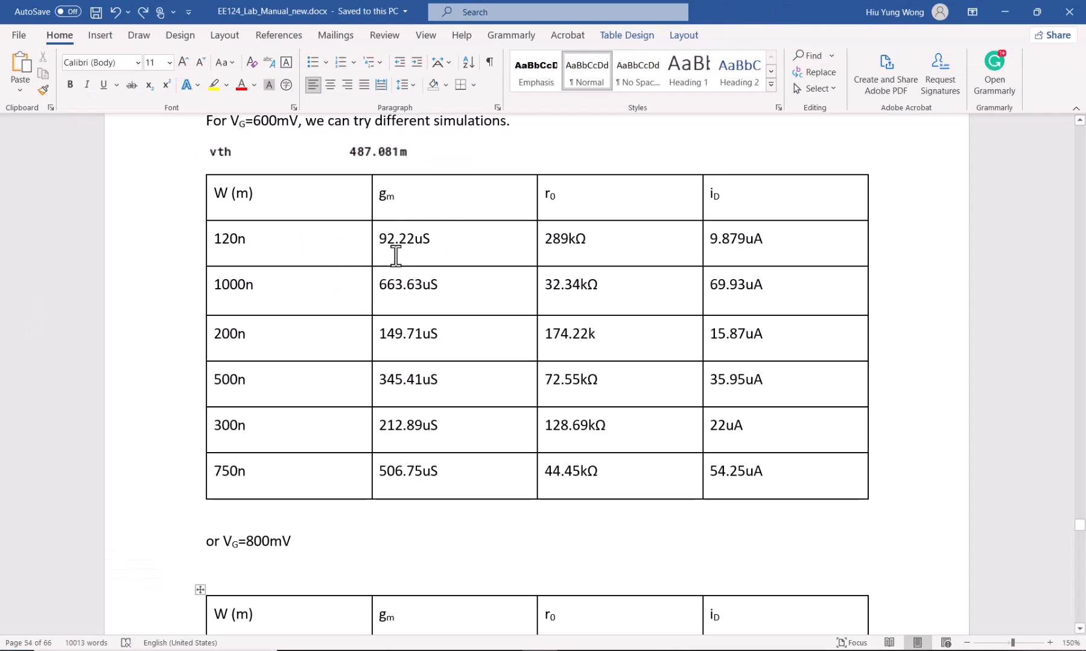
left_click_drag(381, 237, 444, 240)
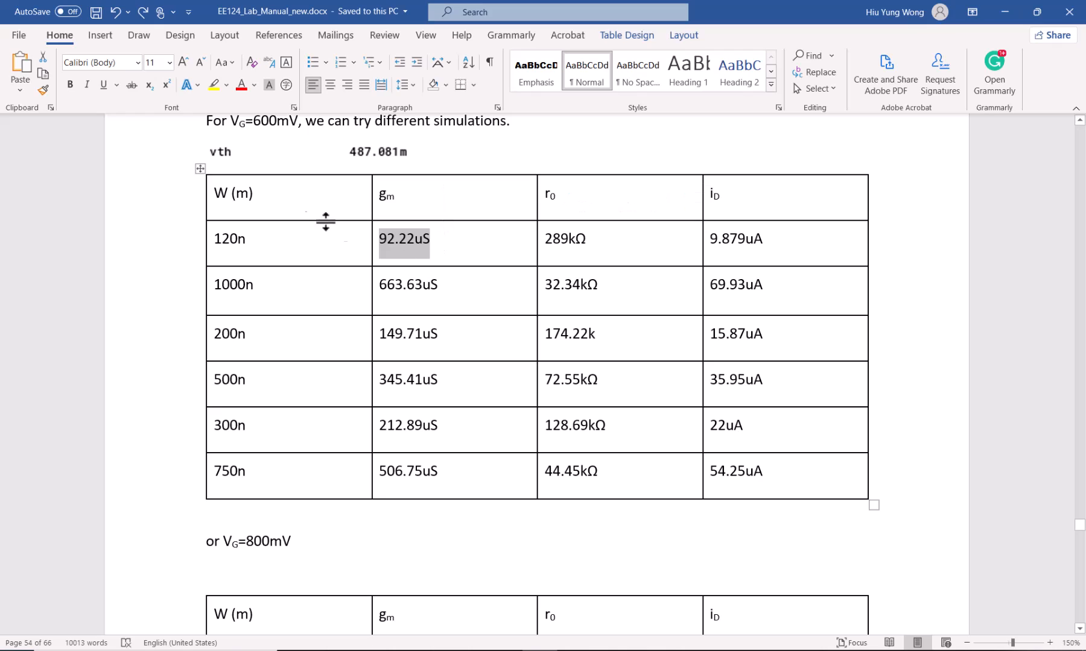
left_click(244, 238)
double_click(243, 238)
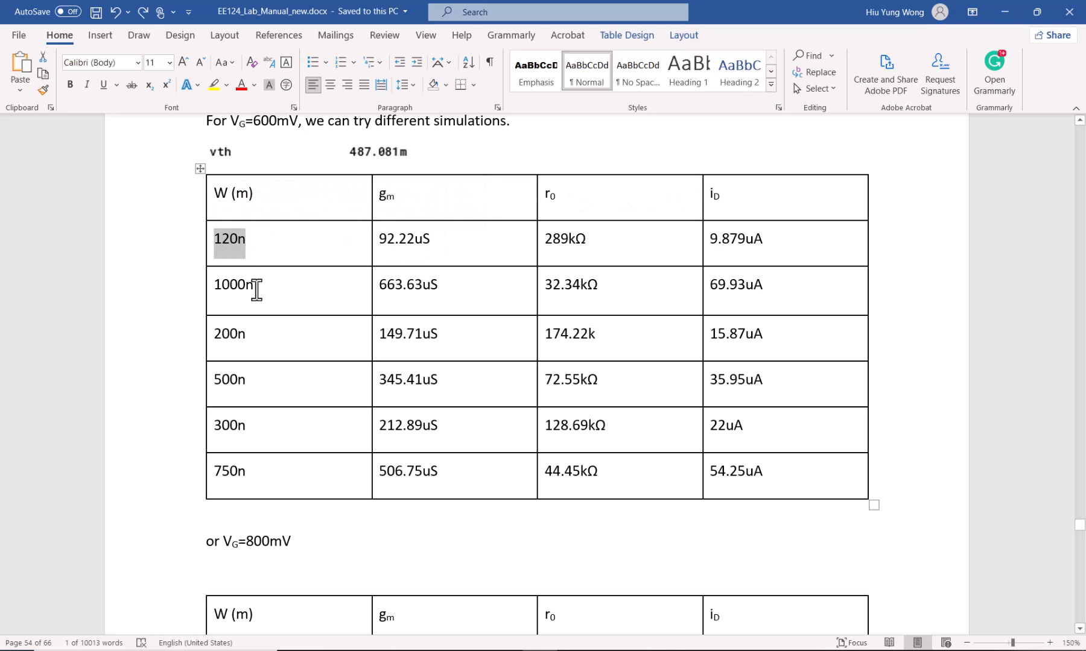
left_click_drag(254, 285, 221, 284)
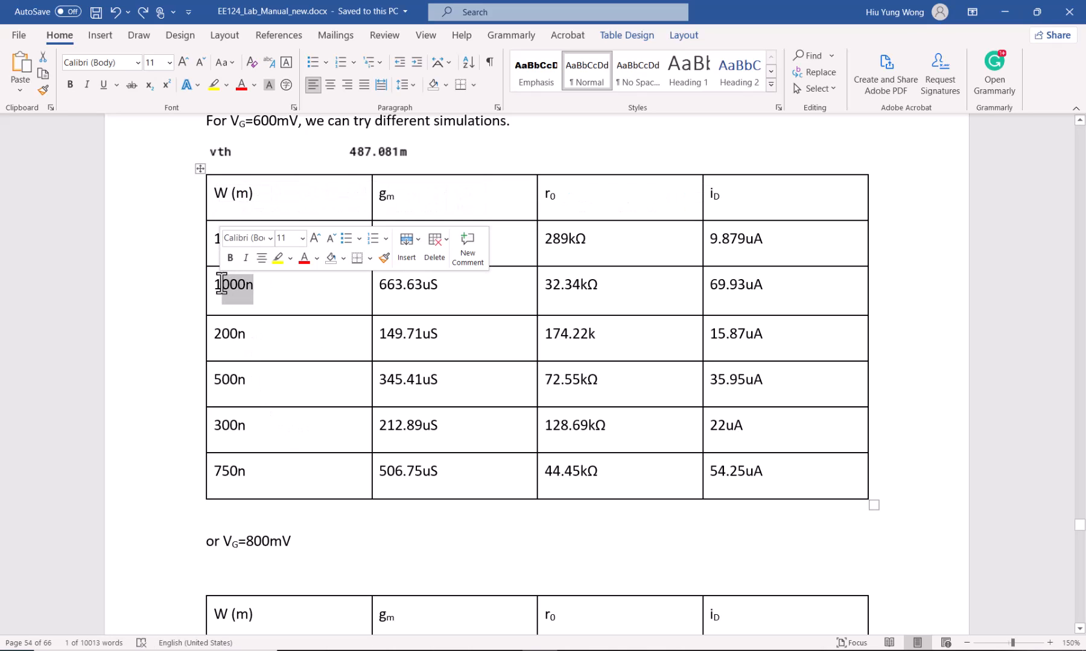
left_click(504, 246)
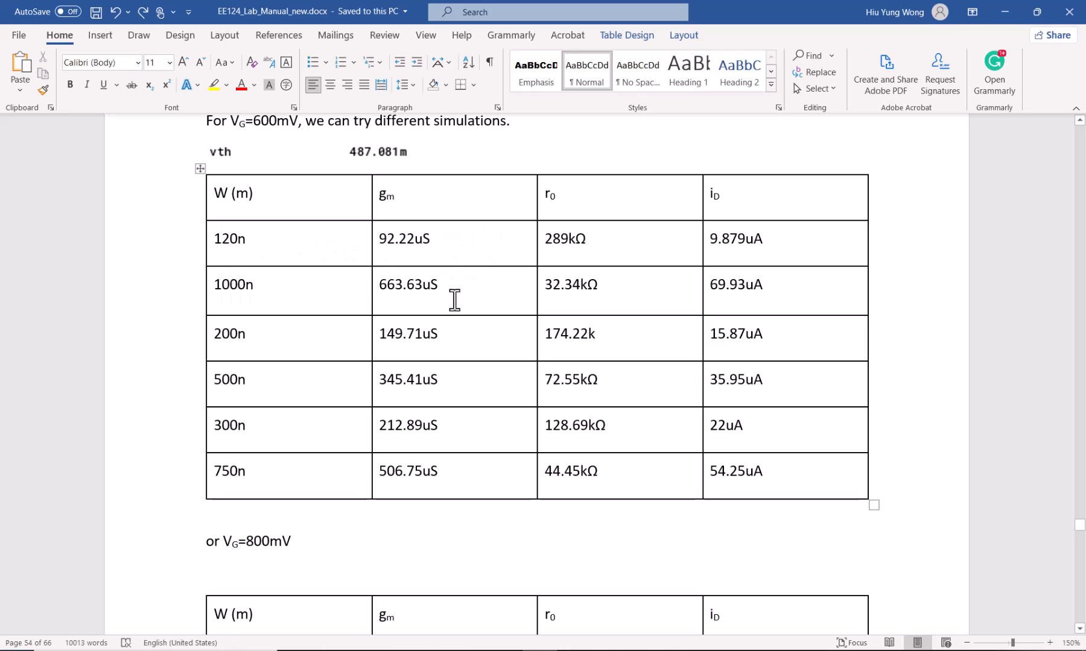